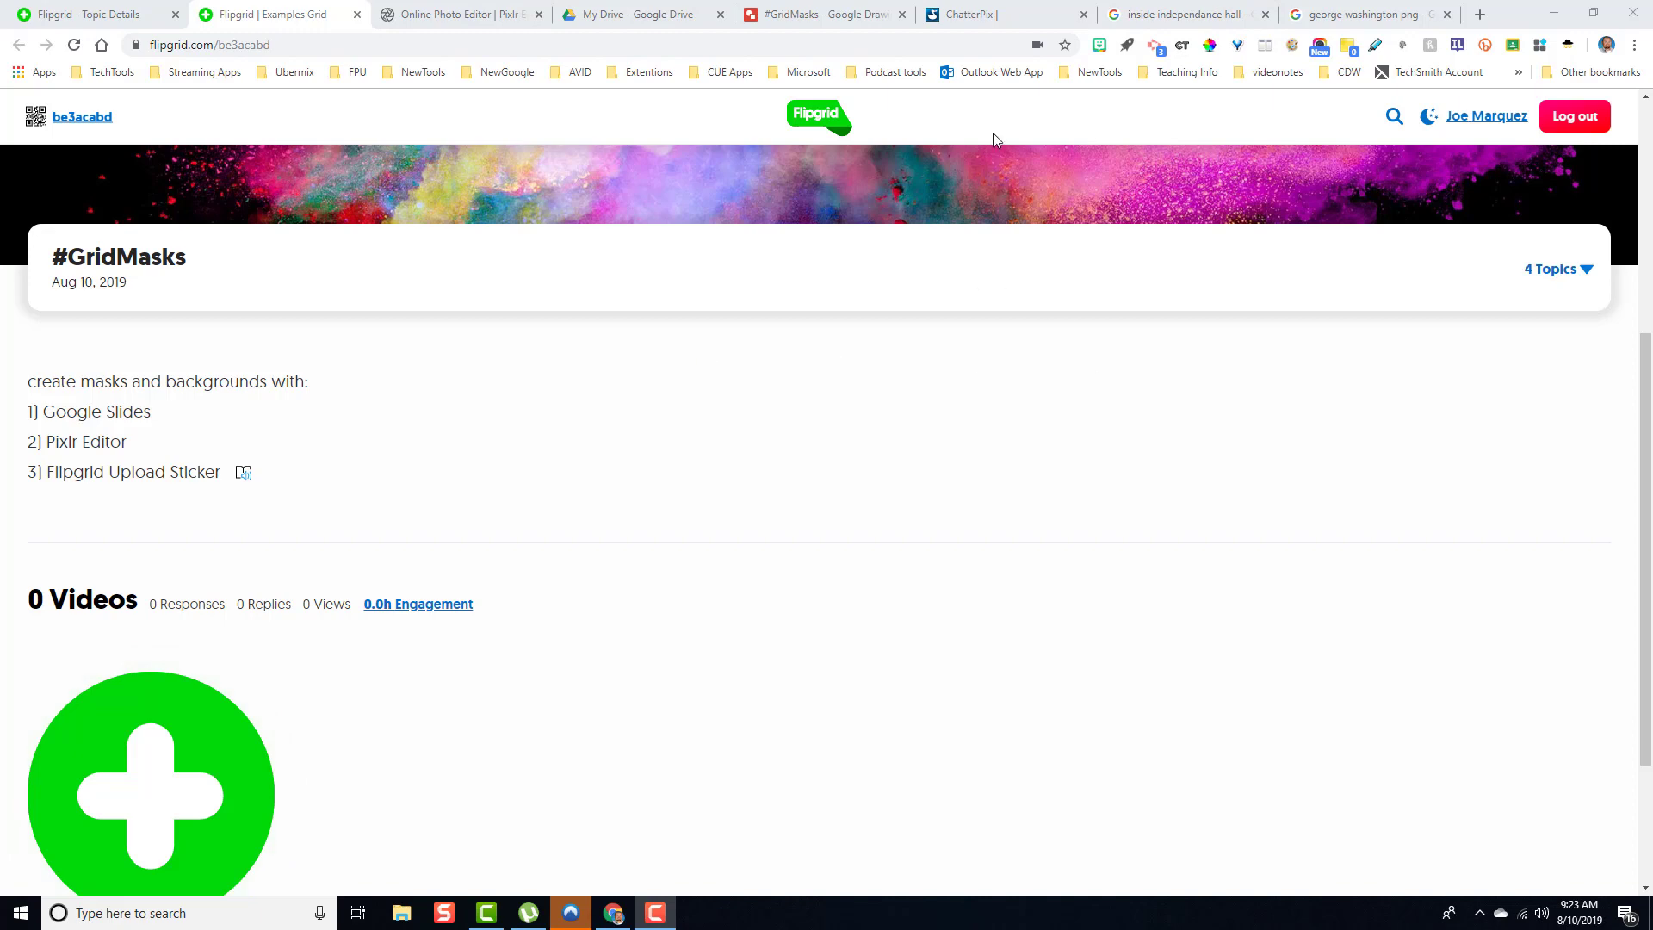
- Delete the castle photo from the #GridMasks drawing to clear the canvas
{"action": "left_click", "coordinate": [989, 18]}
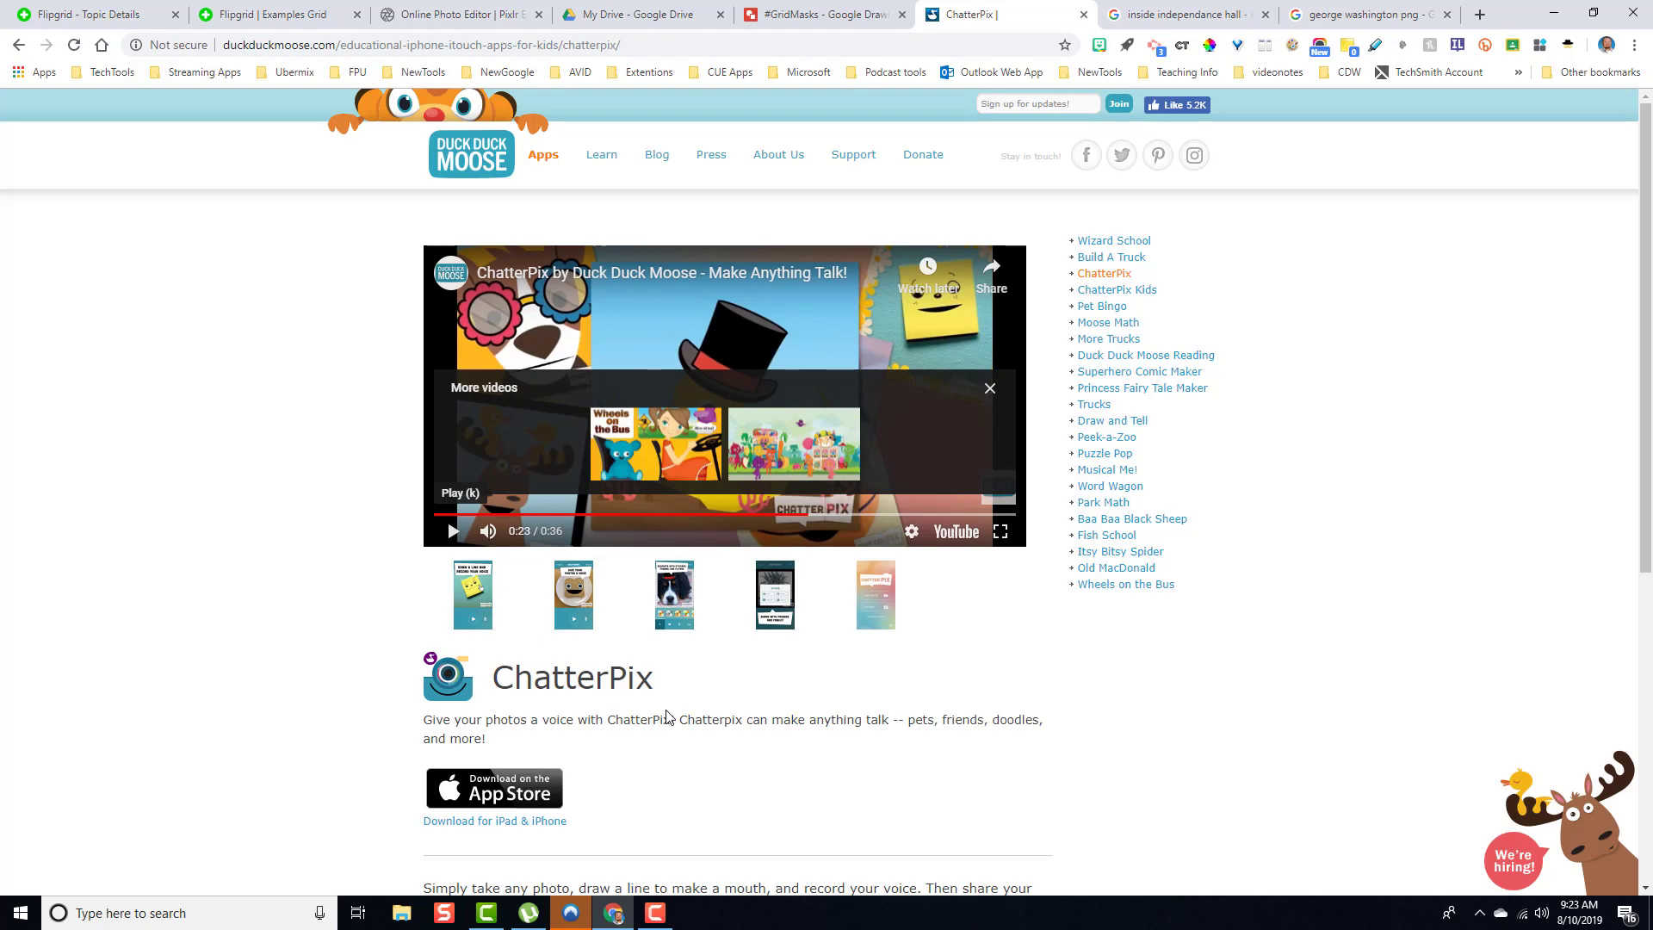
{"action": "left_click", "coordinate": [263, 15]}
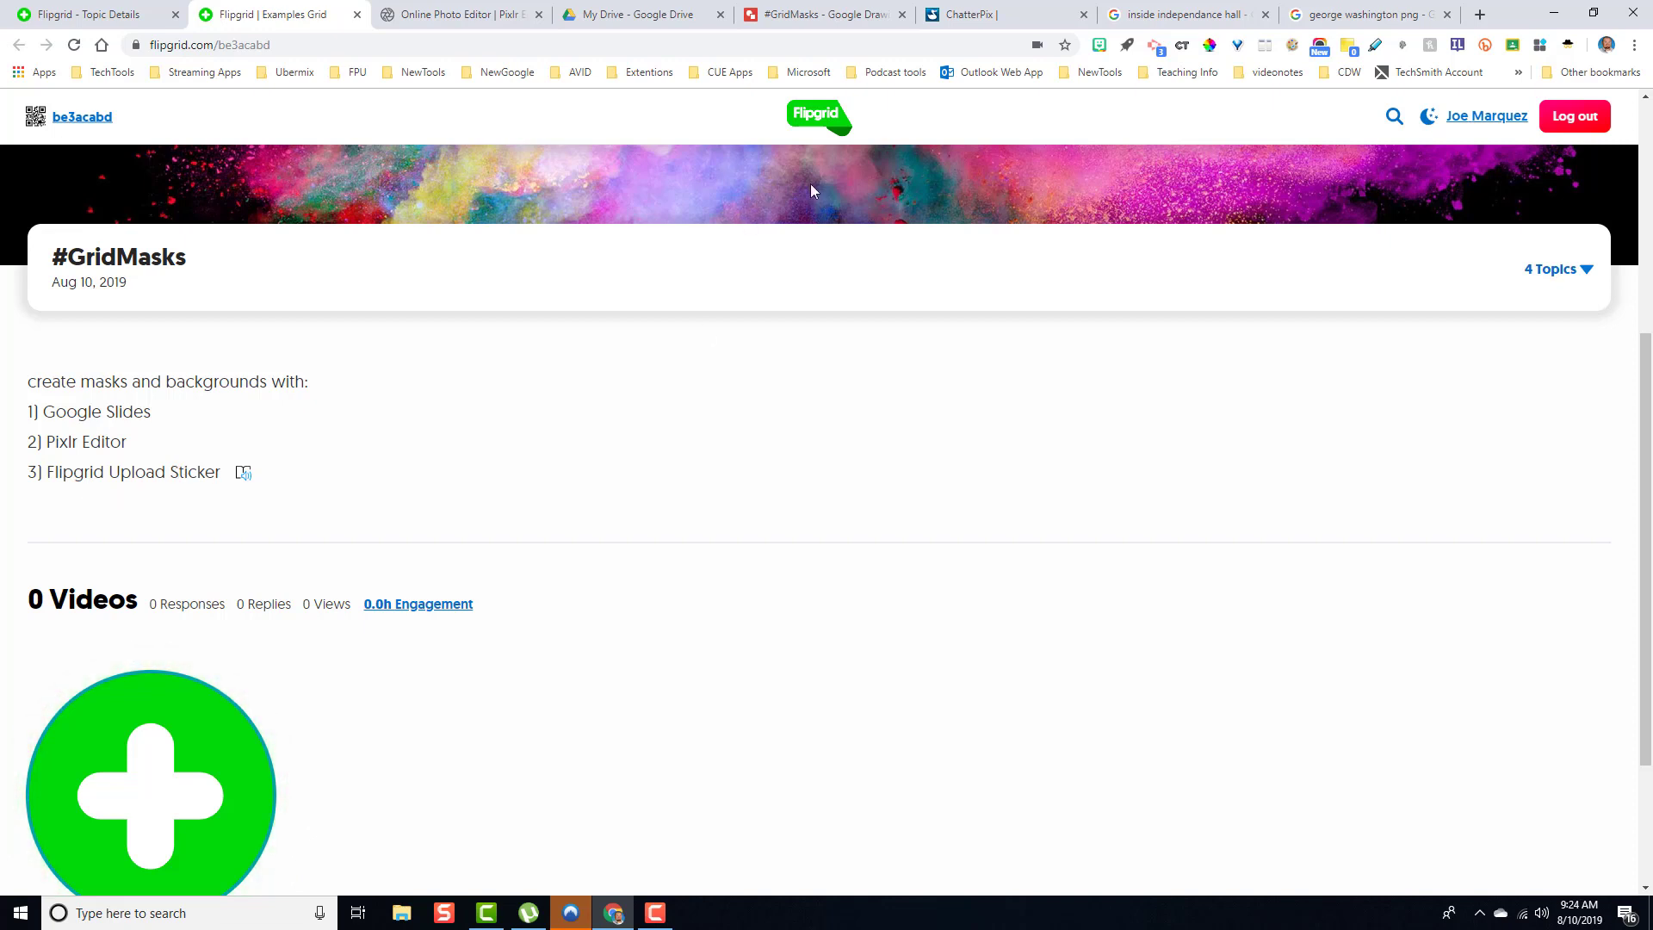
{"action": "left_click", "coordinate": [816, 23]}
{"action": "left_click", "coordinate": [861, 354]}
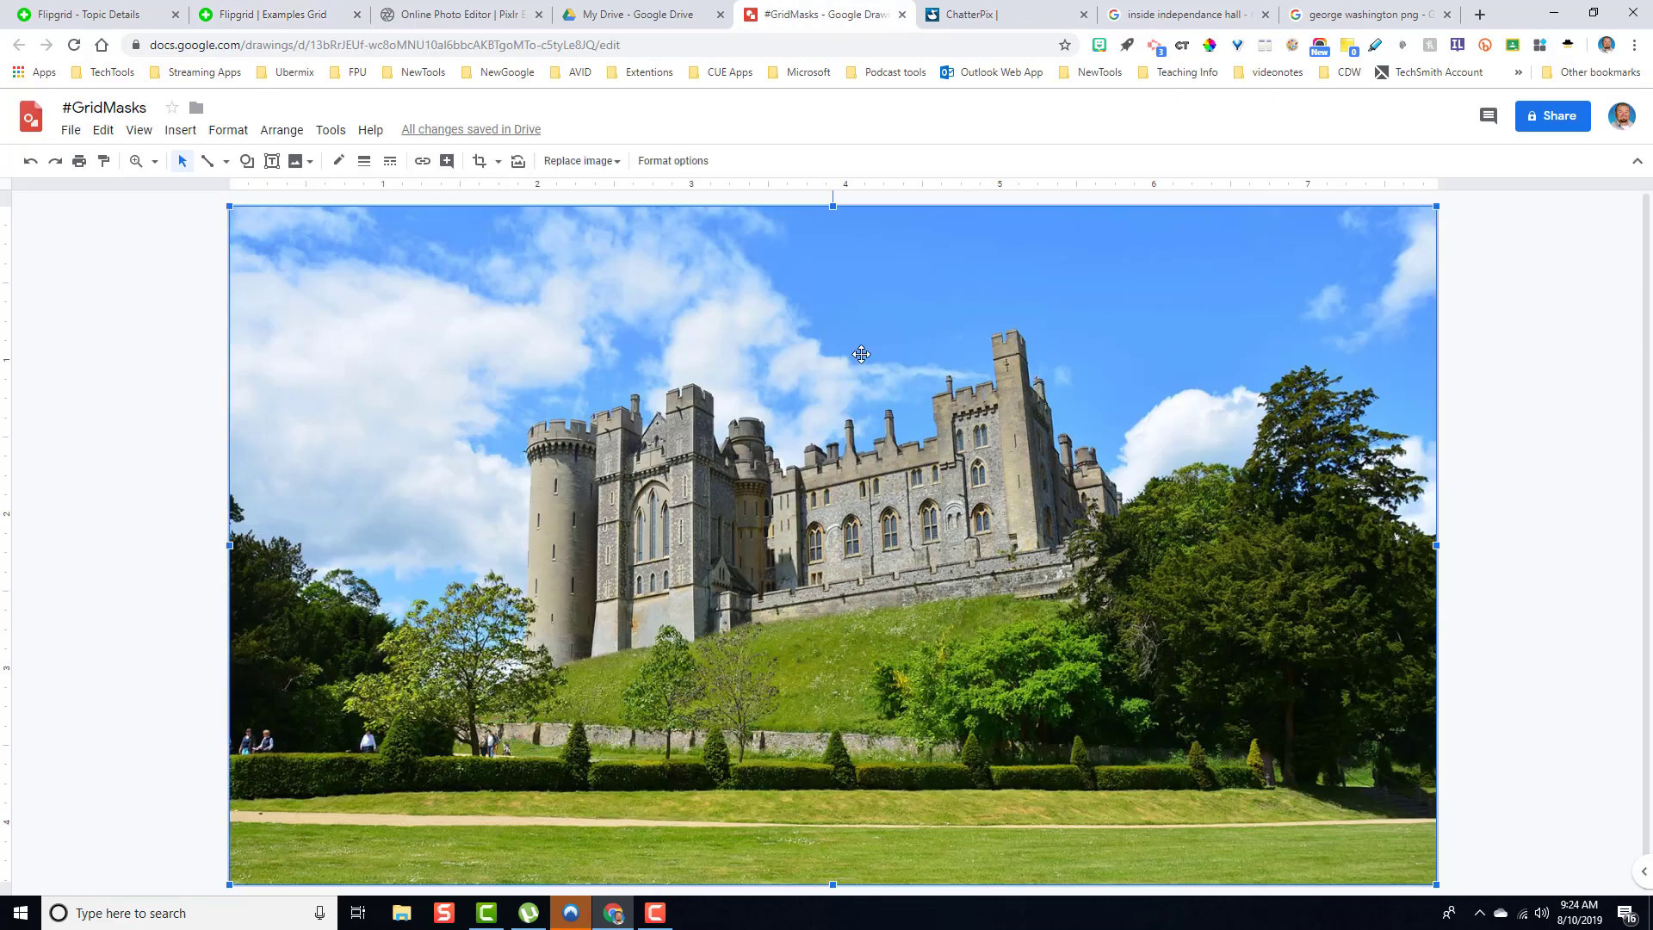
{"action": "key", "text": "Delete"}
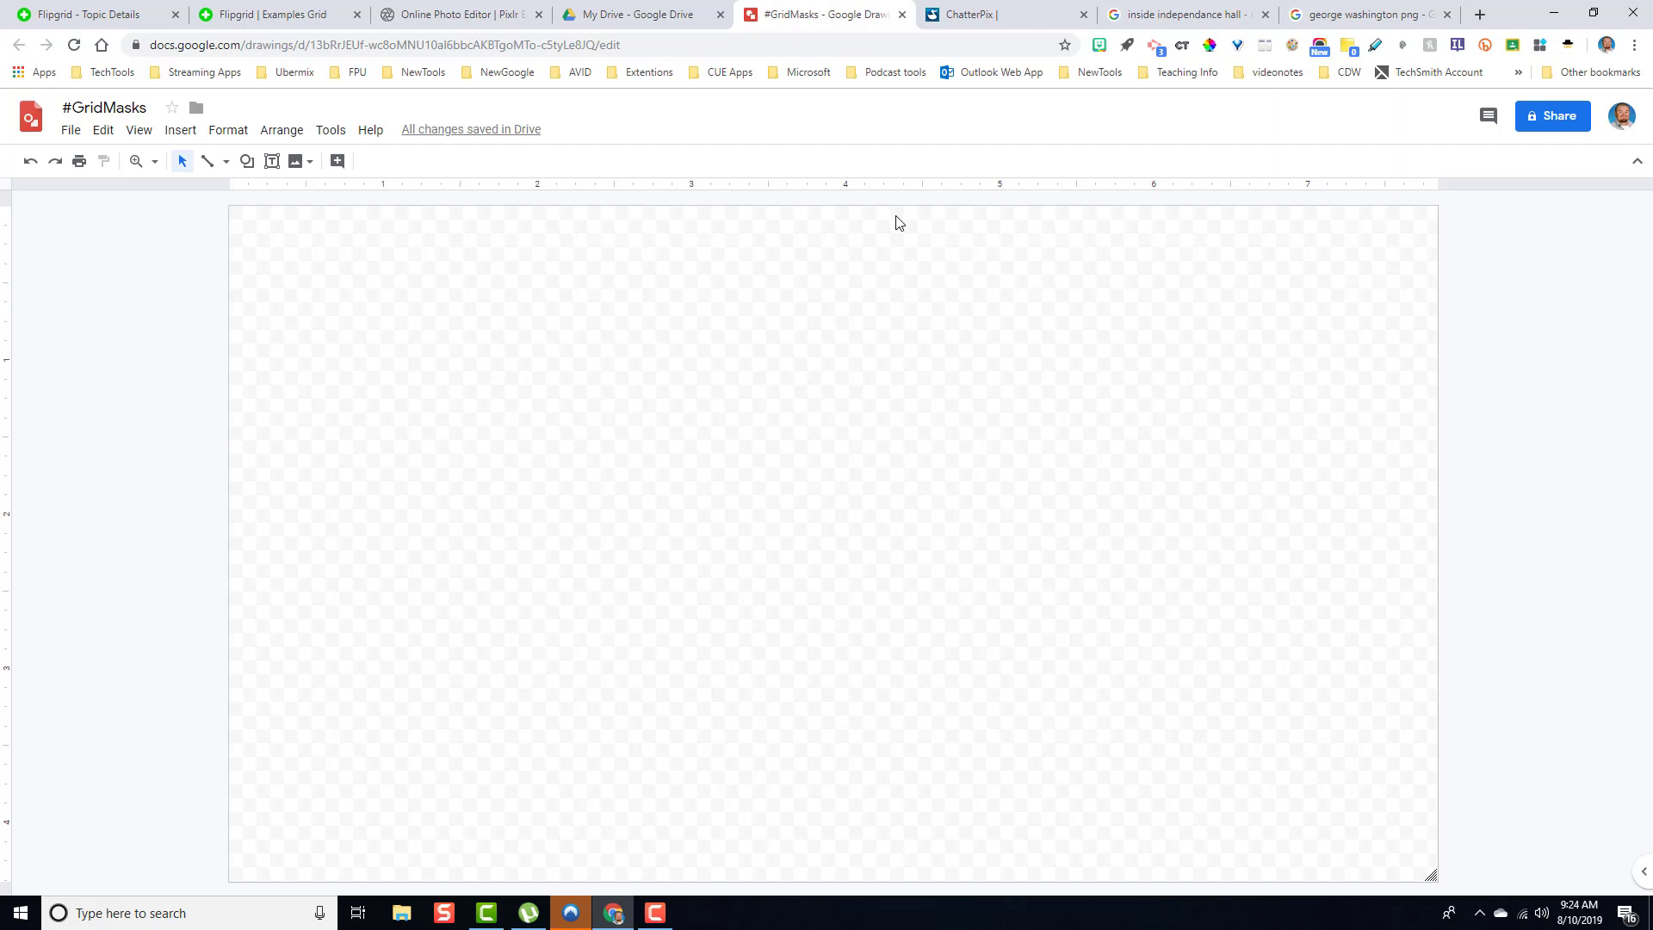
- Drag the Independence Hall interior photo from the image search into the drawing and stretch it to fill the canvas
{"action": "left_click", "coordinate": [1155, 19]}
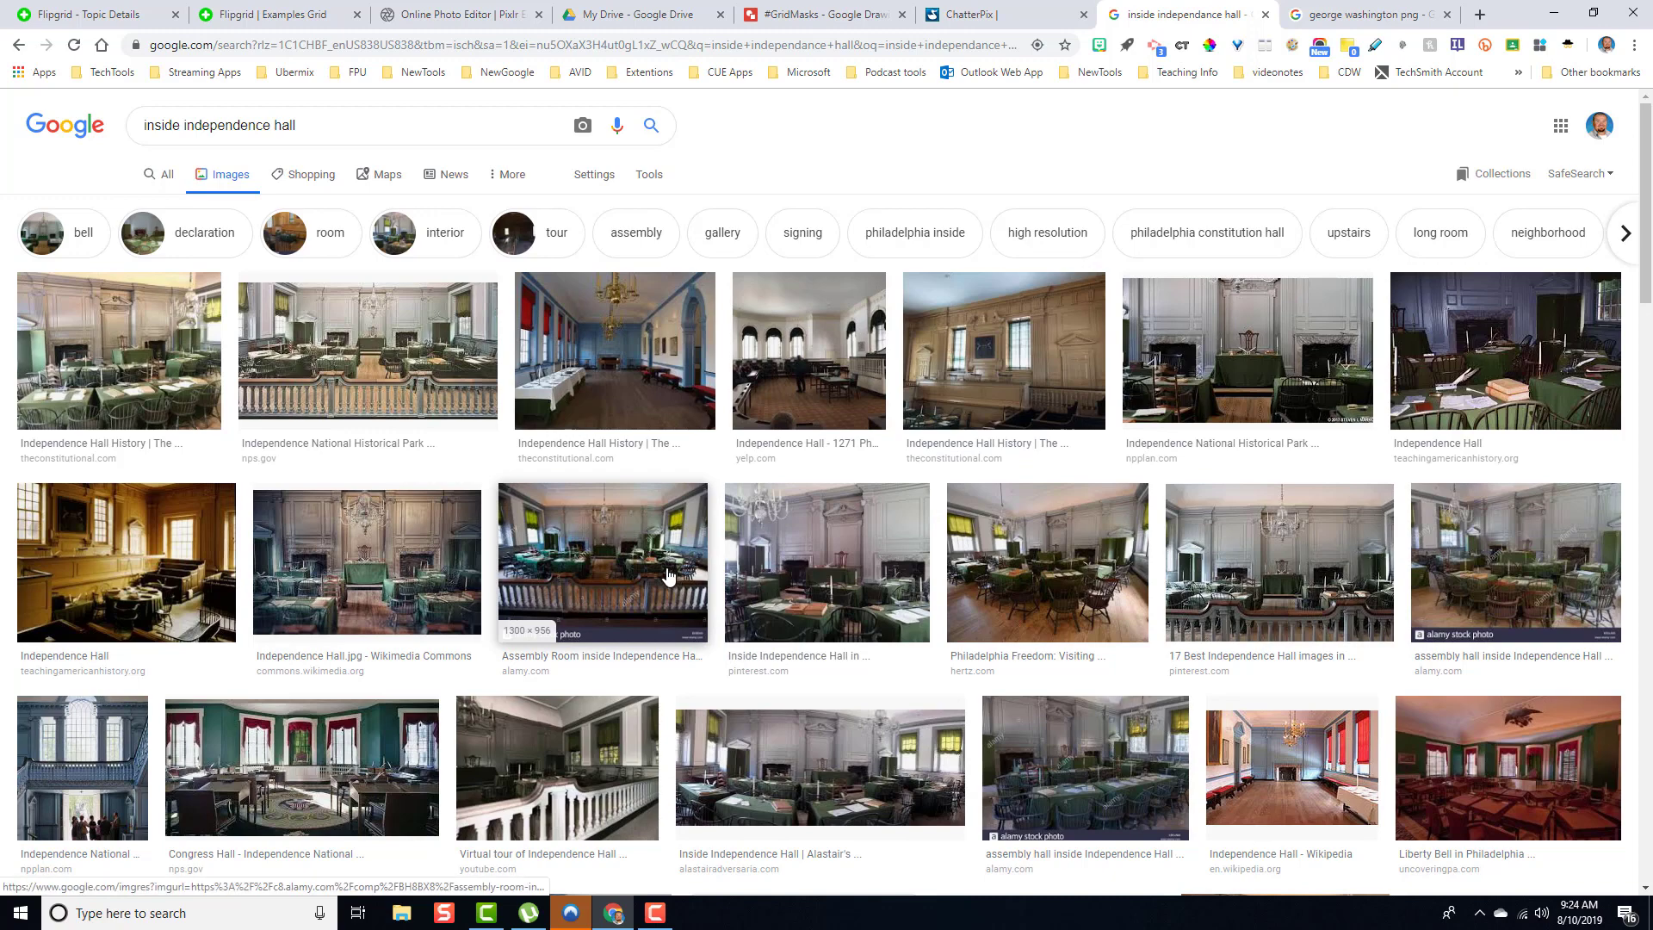
{"action": "left_click", "coordinate": [419, 353]}
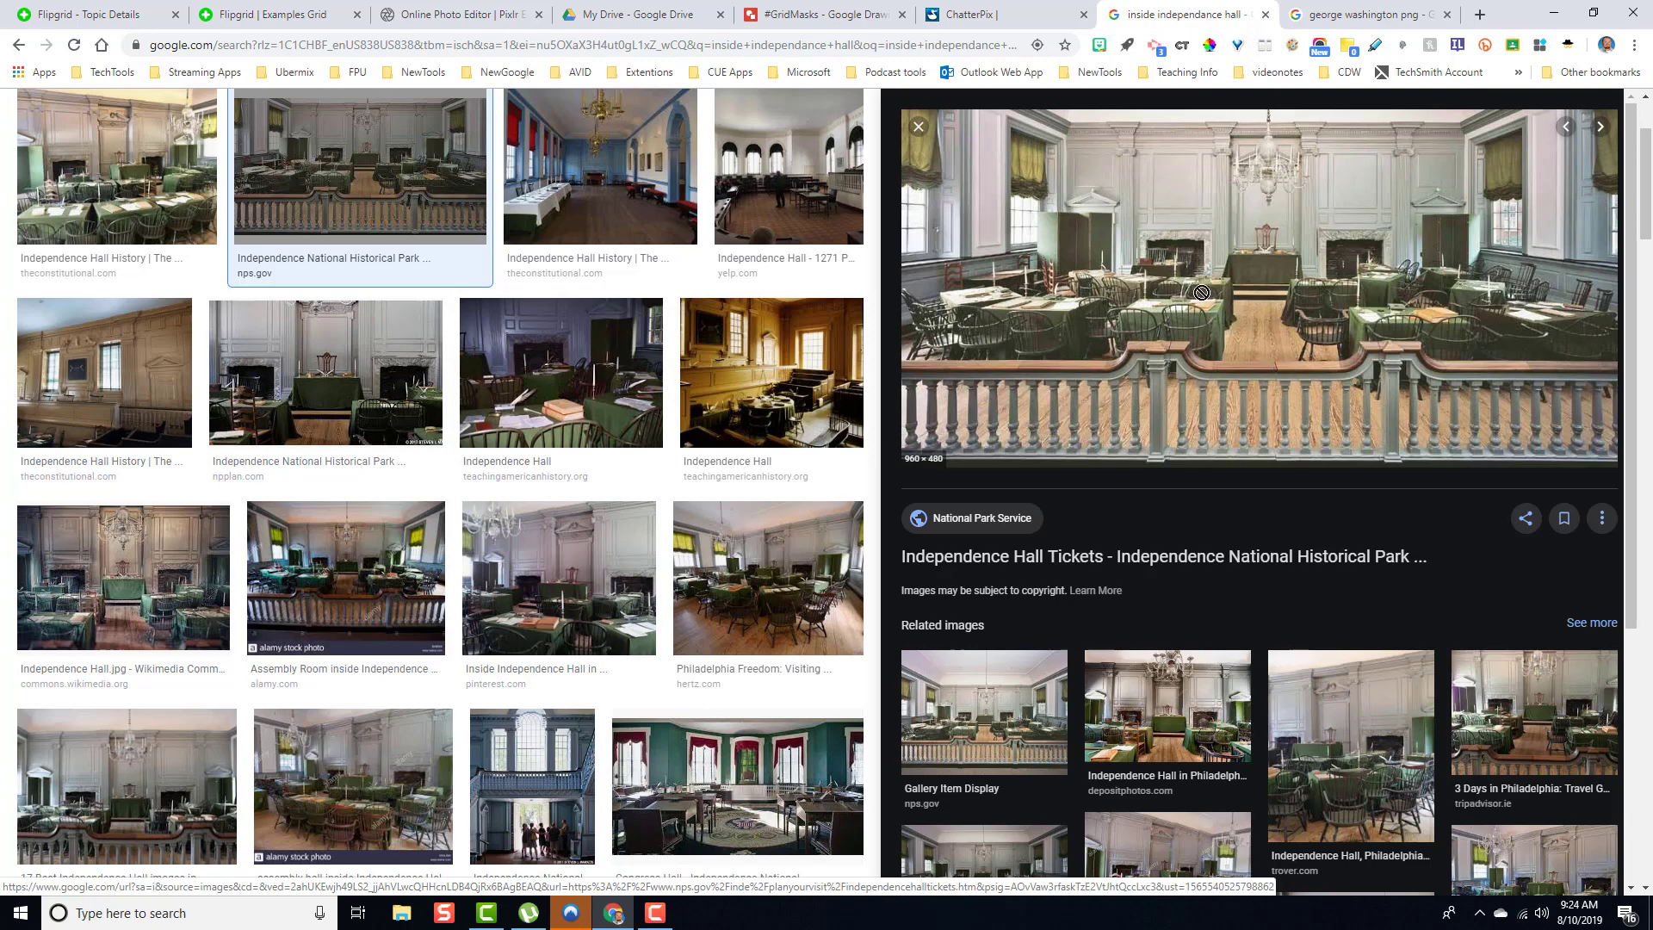
{"action": "left_click_drag", "start_coordinate": [1202, 293], "coordinate": [545, 397]}
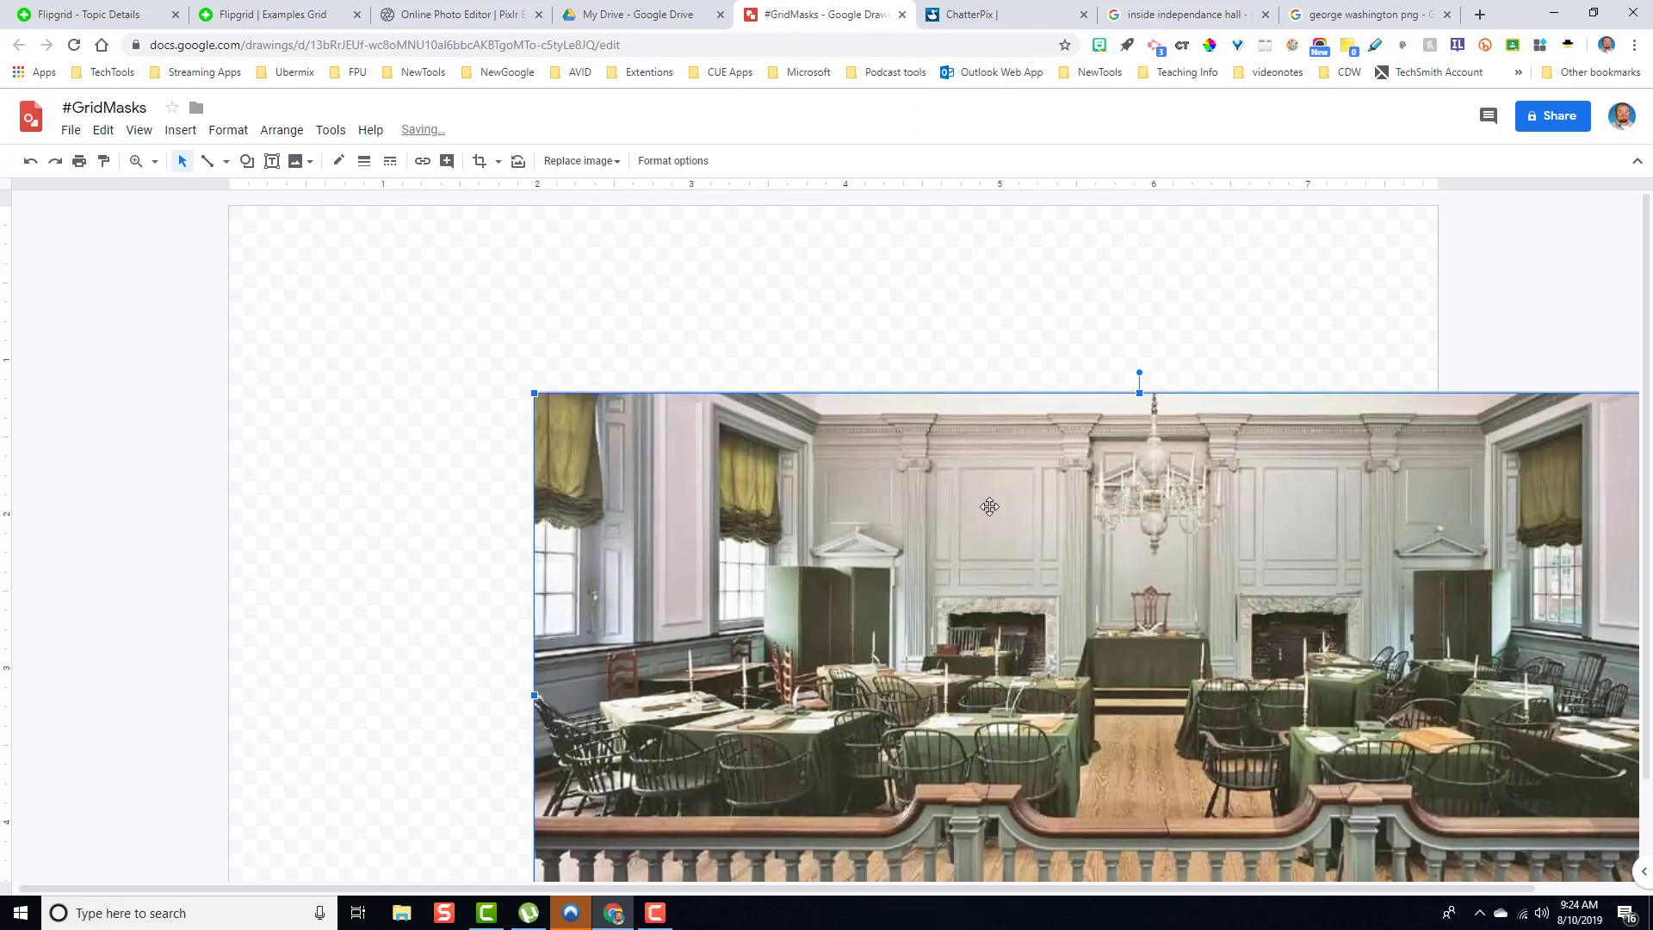
{"action": "left_click_drag", "start_coordinate": [986, 512], "coordinate": [699, 330]}
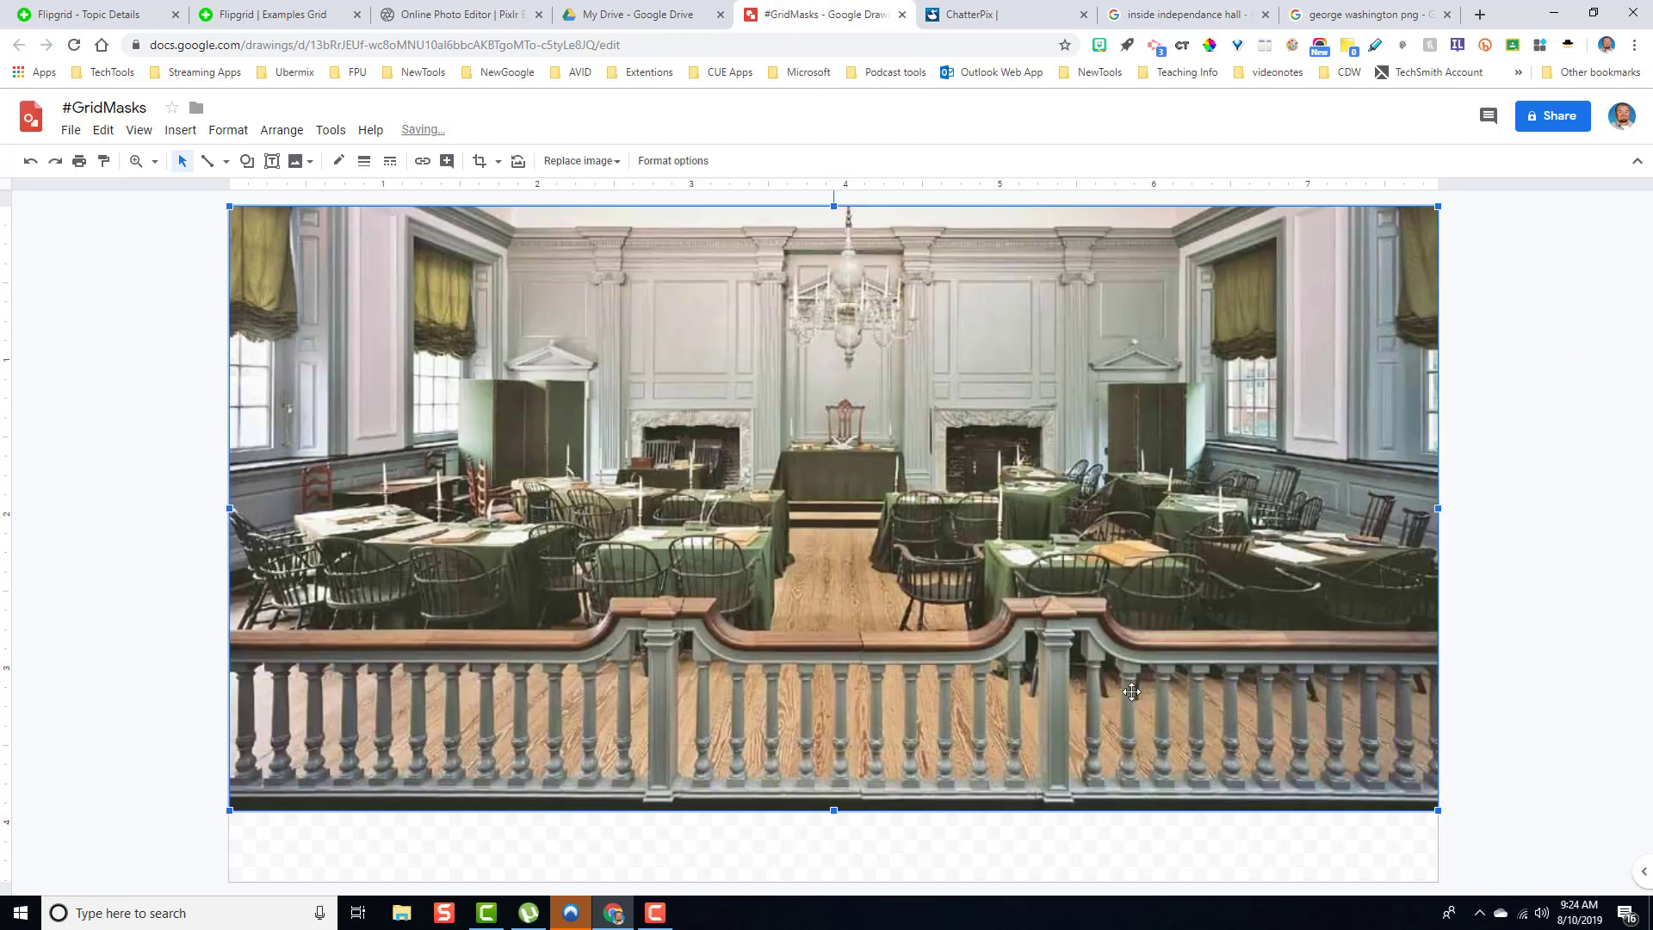
{"action": "left_click", "coordinate": [1281, 852]}
{"action": "left_click_drag", "start_coordinate": [1434, 875], "coordinate": [1436, 809]}
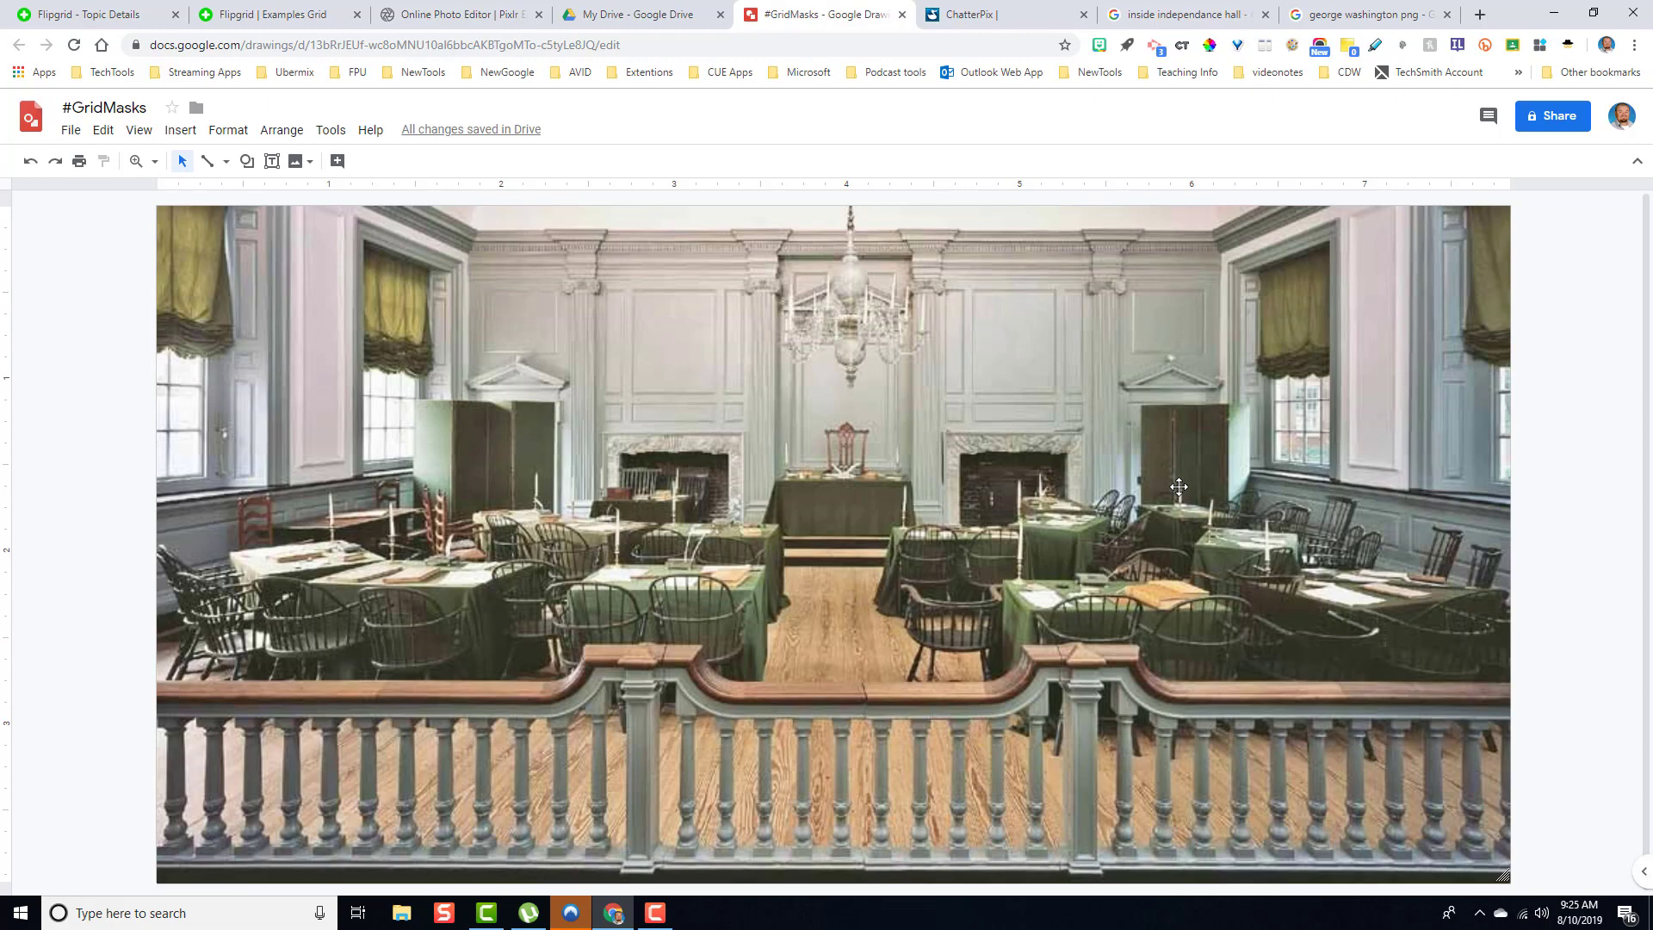
- Drag the transparent cartoon George Washington PNG from the image search results into the drawing
{"action": "left_click", "coordinate": [1352, 15]}
{"action": "scroll", "coordinate": [810, 445], "scroll_direction": "up", "scroll_amount": 2}
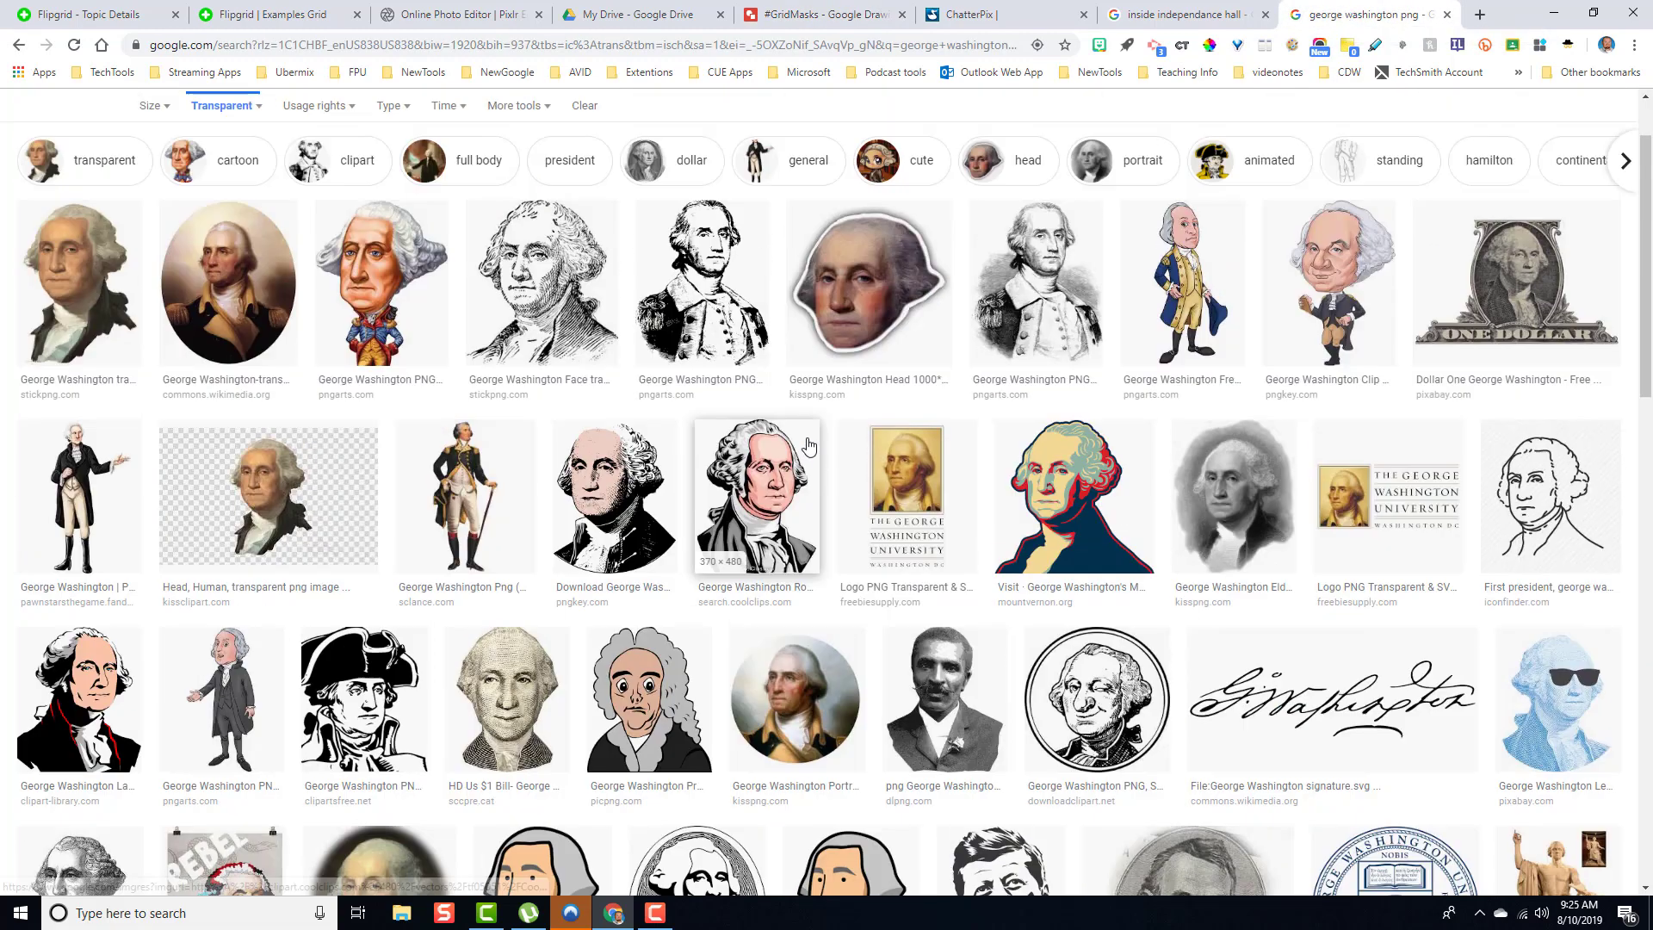
{"action": "scroll", "coordinate": [809, 445], "scroll_direction": "up", "scroll_amount": 2}
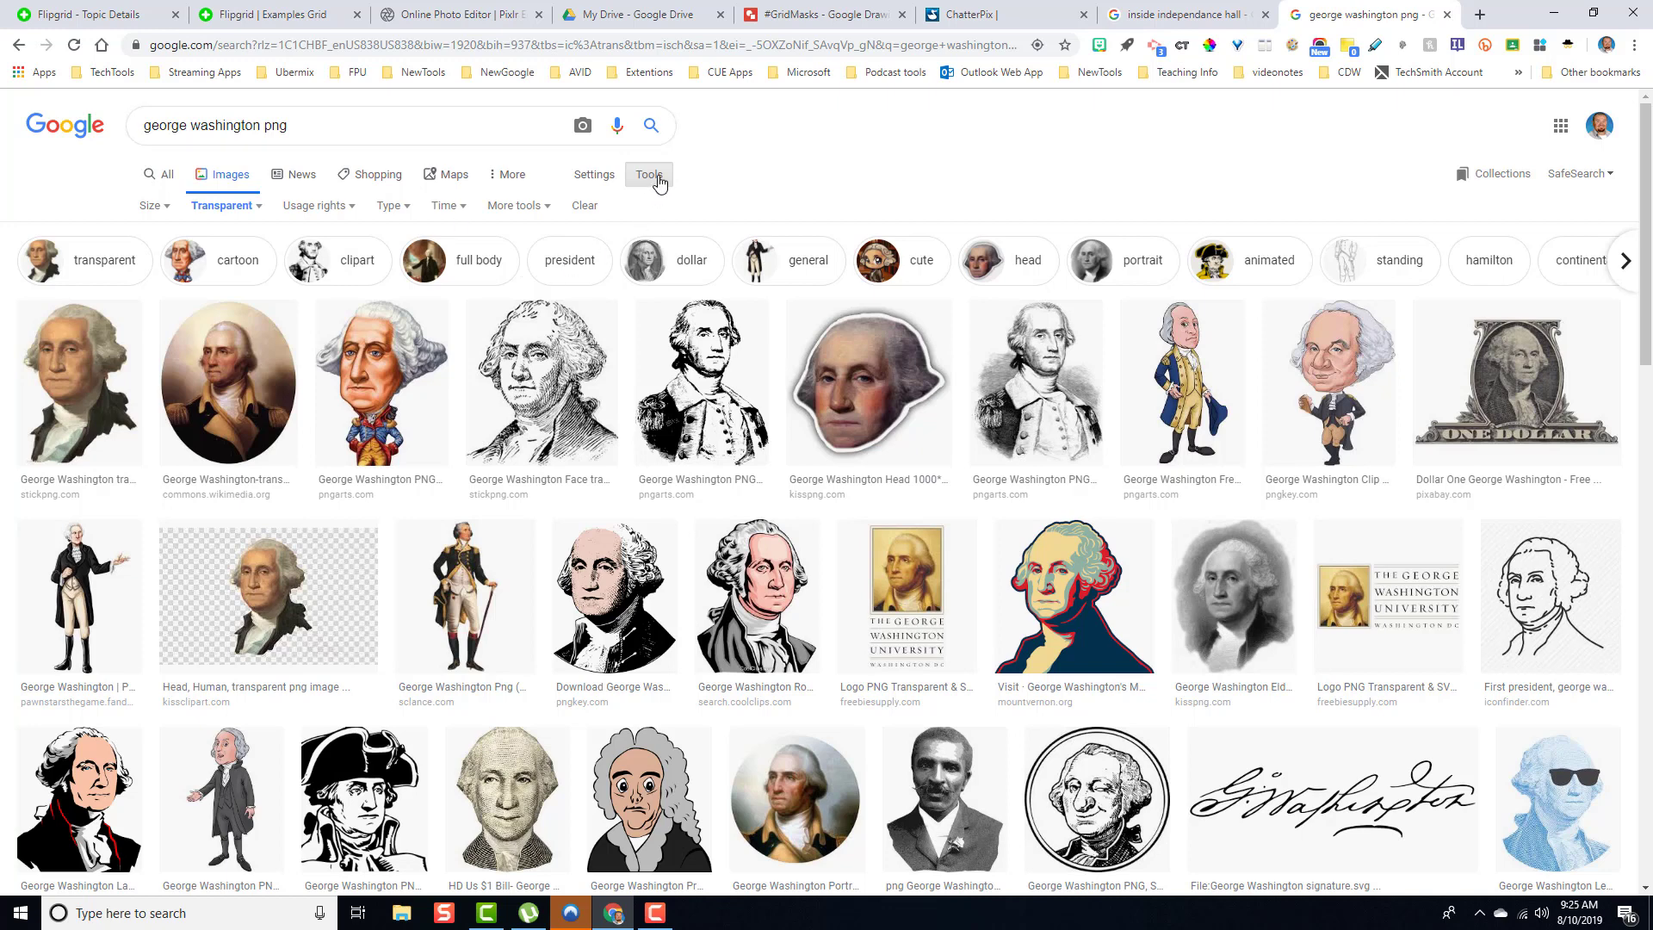
{"action": "left_click", "coordinate": [243, 209]}
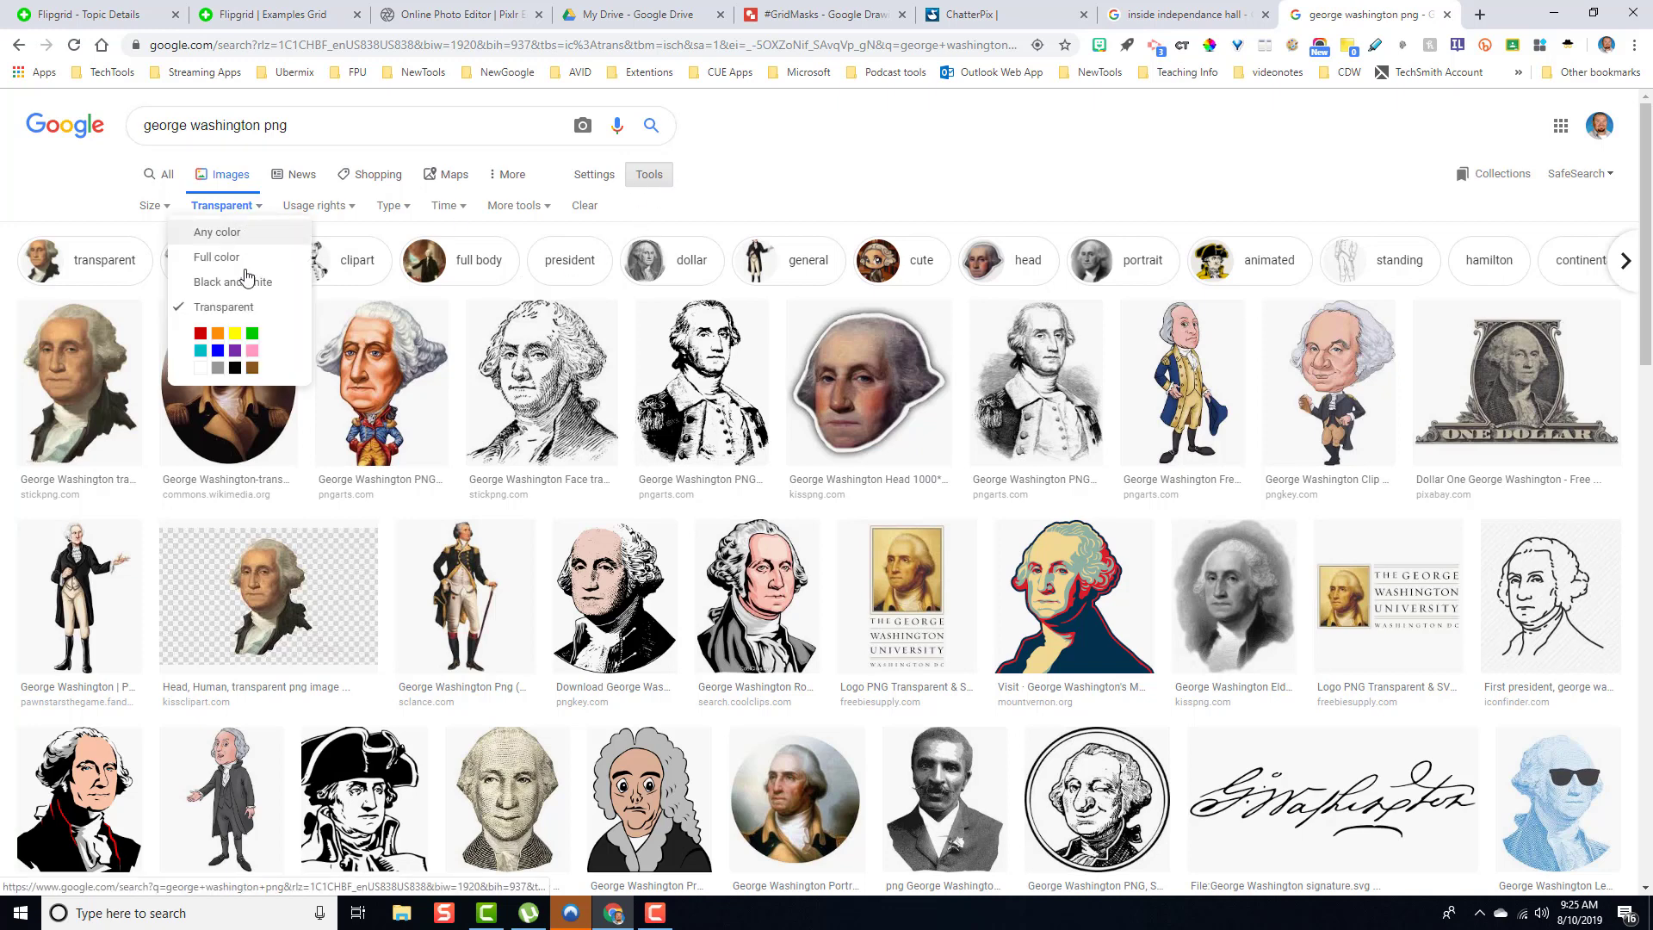
{"action": "left_click", "coordinate": [844, 193]}
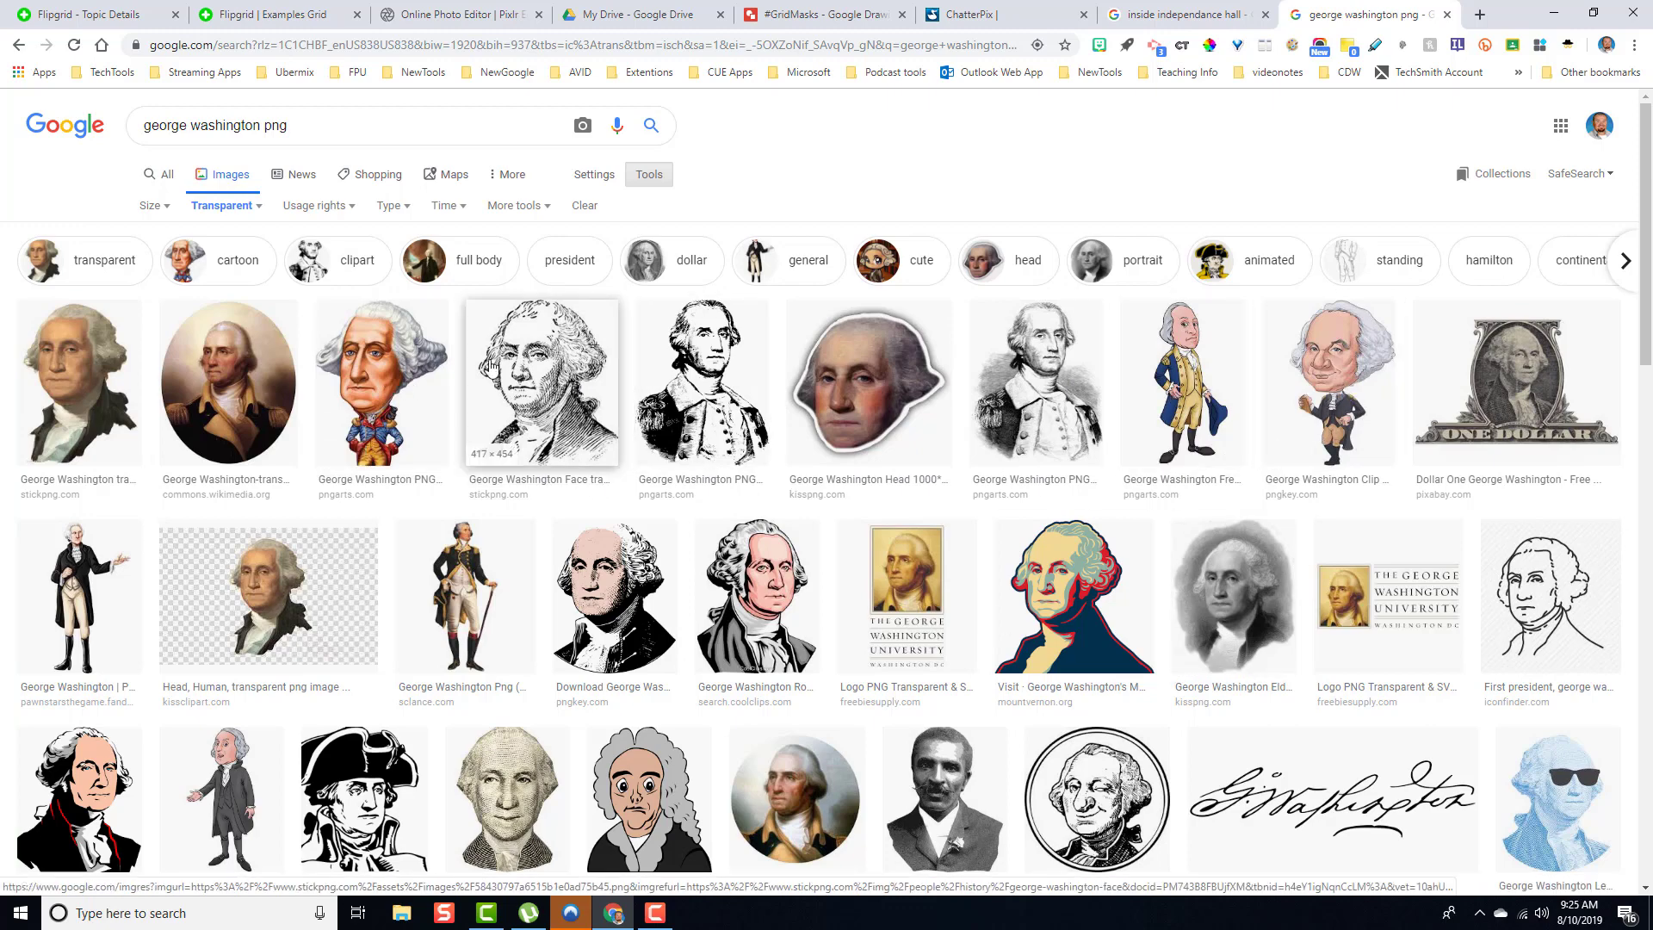
{"action": "left_click", "coordinate": [381, 387]}
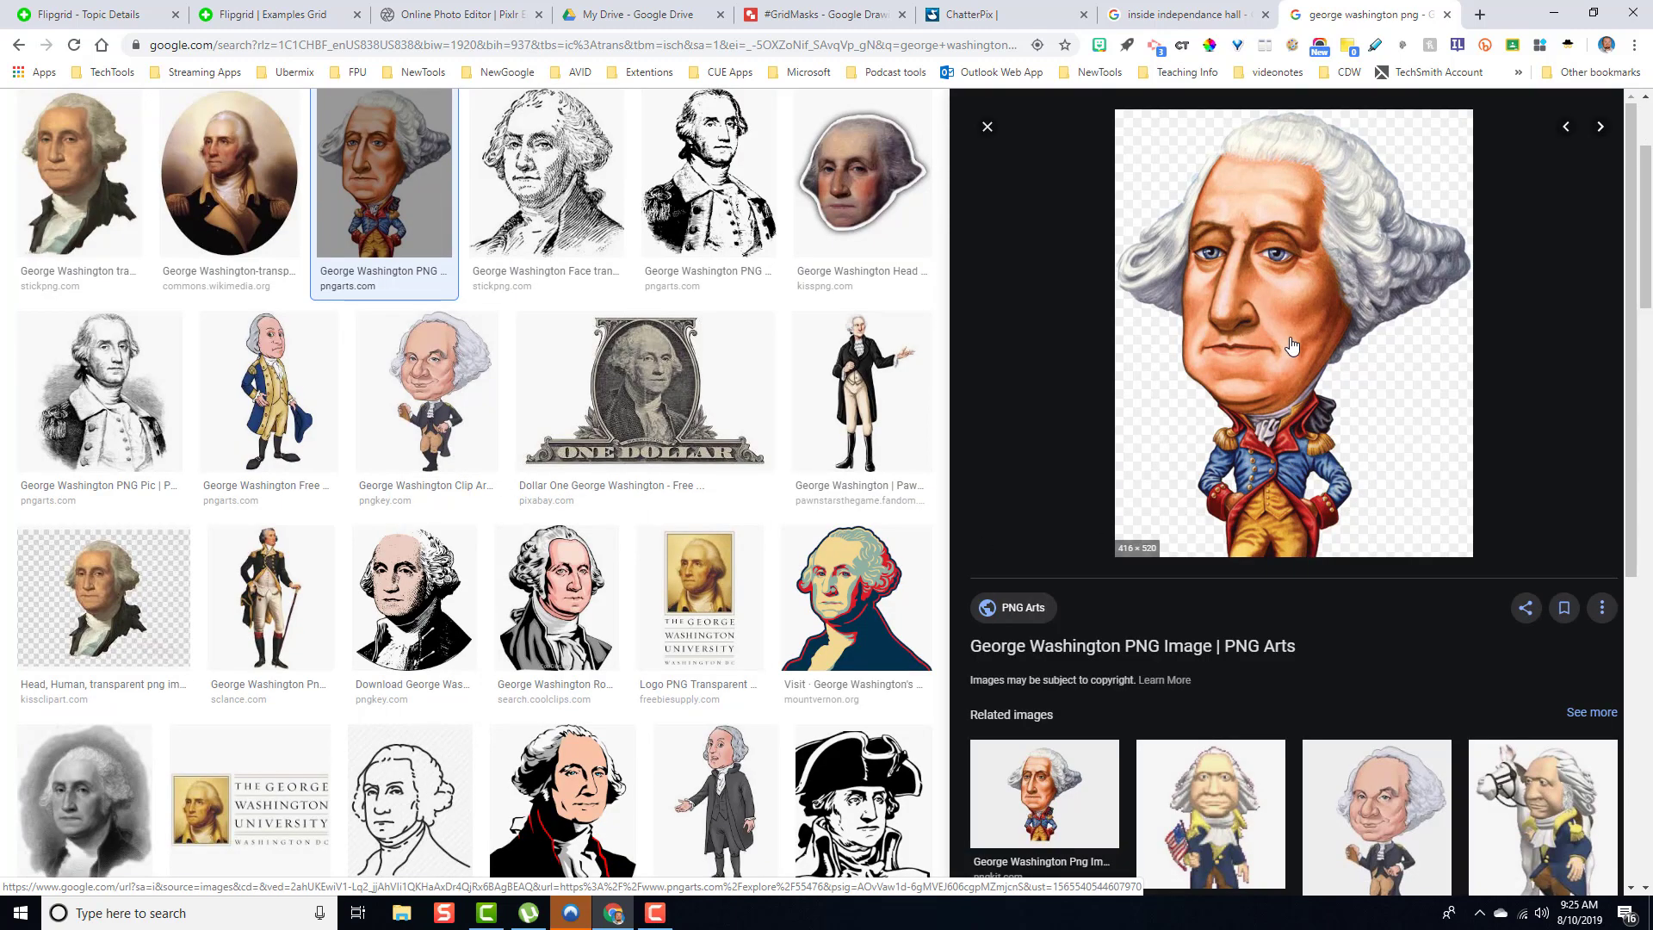
{"action": "left_click_drag", "start_coordinate": [1295, 341], "coordinate": [768, 494]}
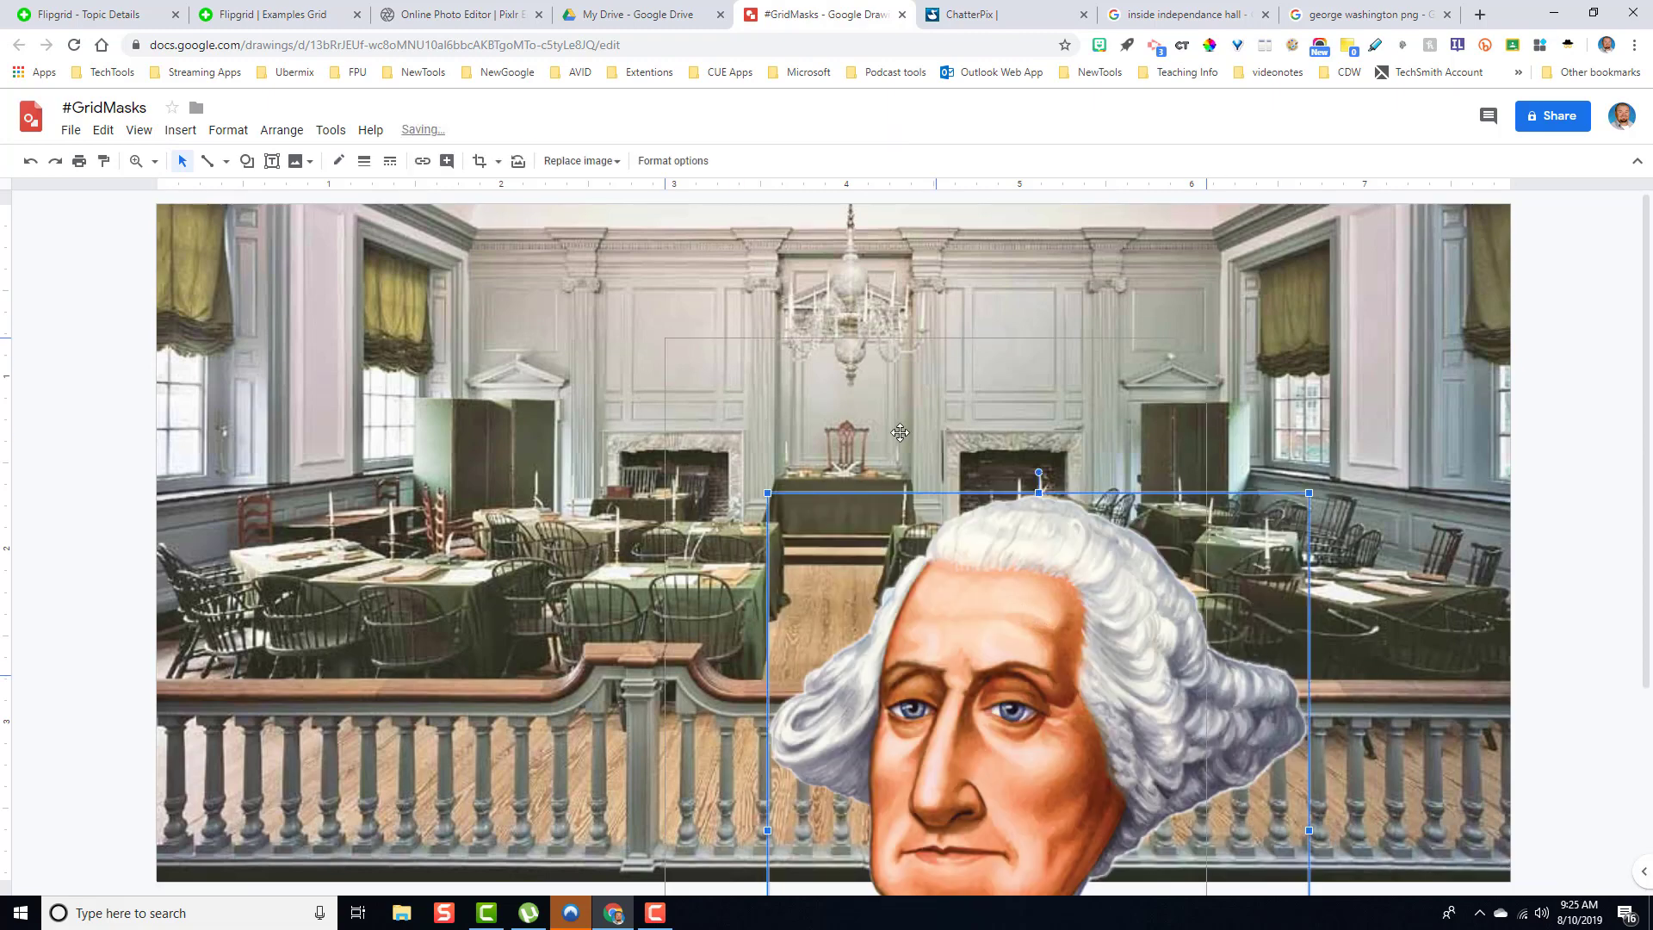
- Resize and reposition Washington so he stands centred in the room, reaching from near the top to the bottom edge
{"action": "left_click_drag", "start_coordinate": [899, 432], "coordinate": [859, 331]}
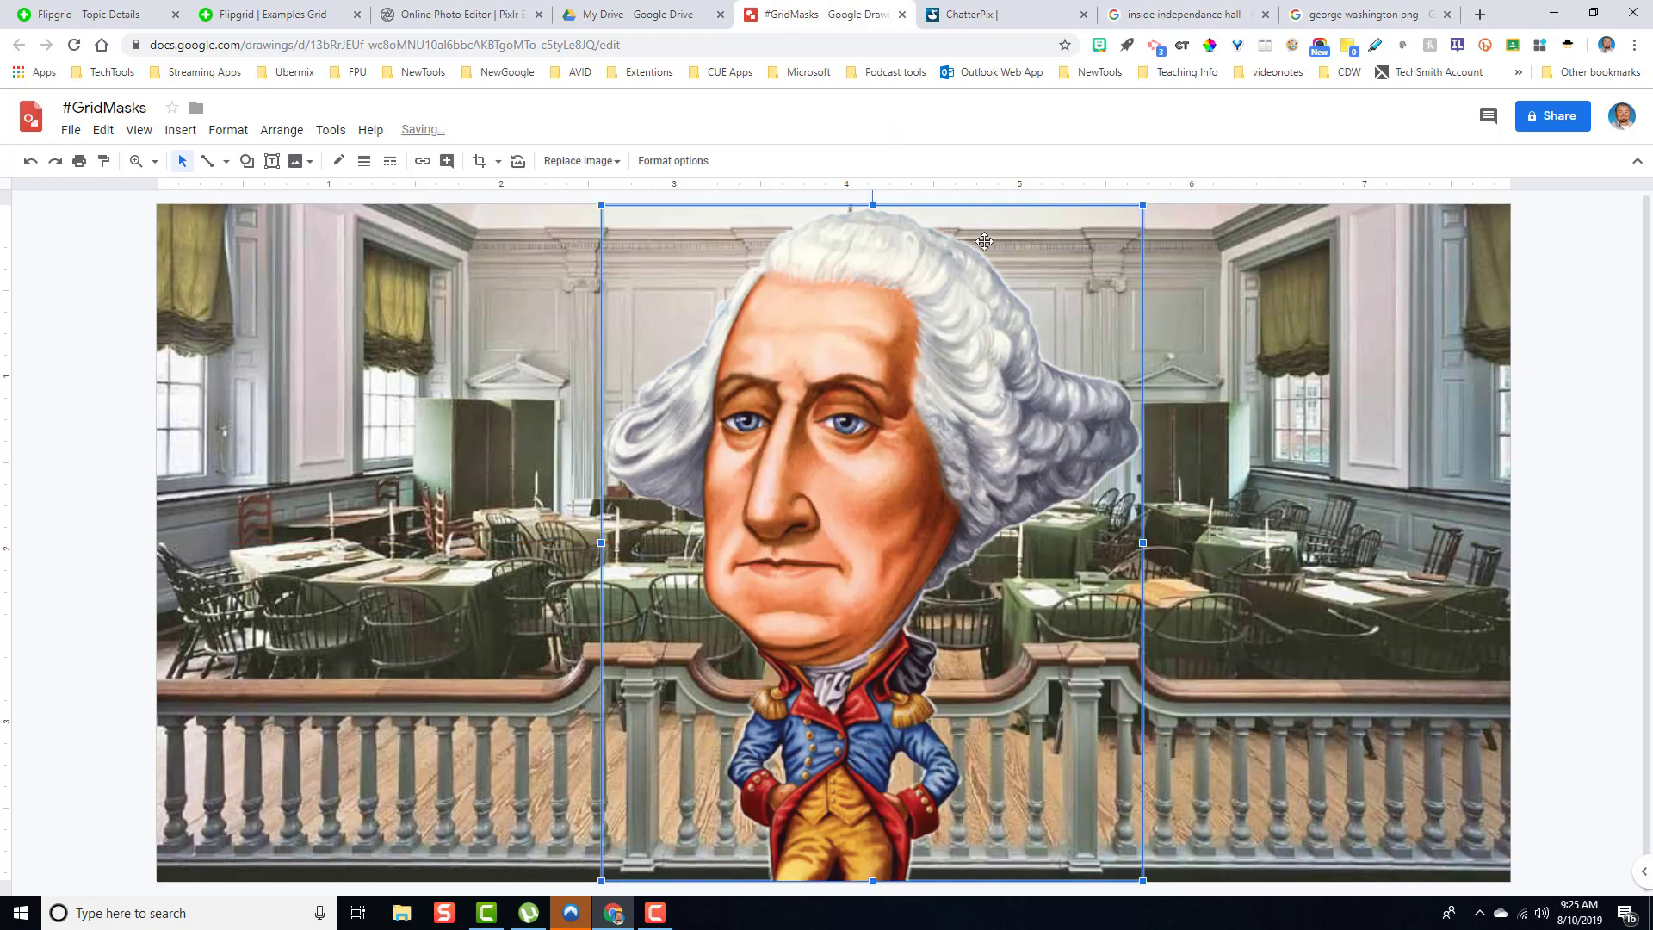
{"action": "left_click_drag", "start_coordinate": [1146, 207], "coordinate": [1002, 385]}
{"action": "left_click_drag", "start_coordinate": [801, 559], "coordinate": [822, 485]}
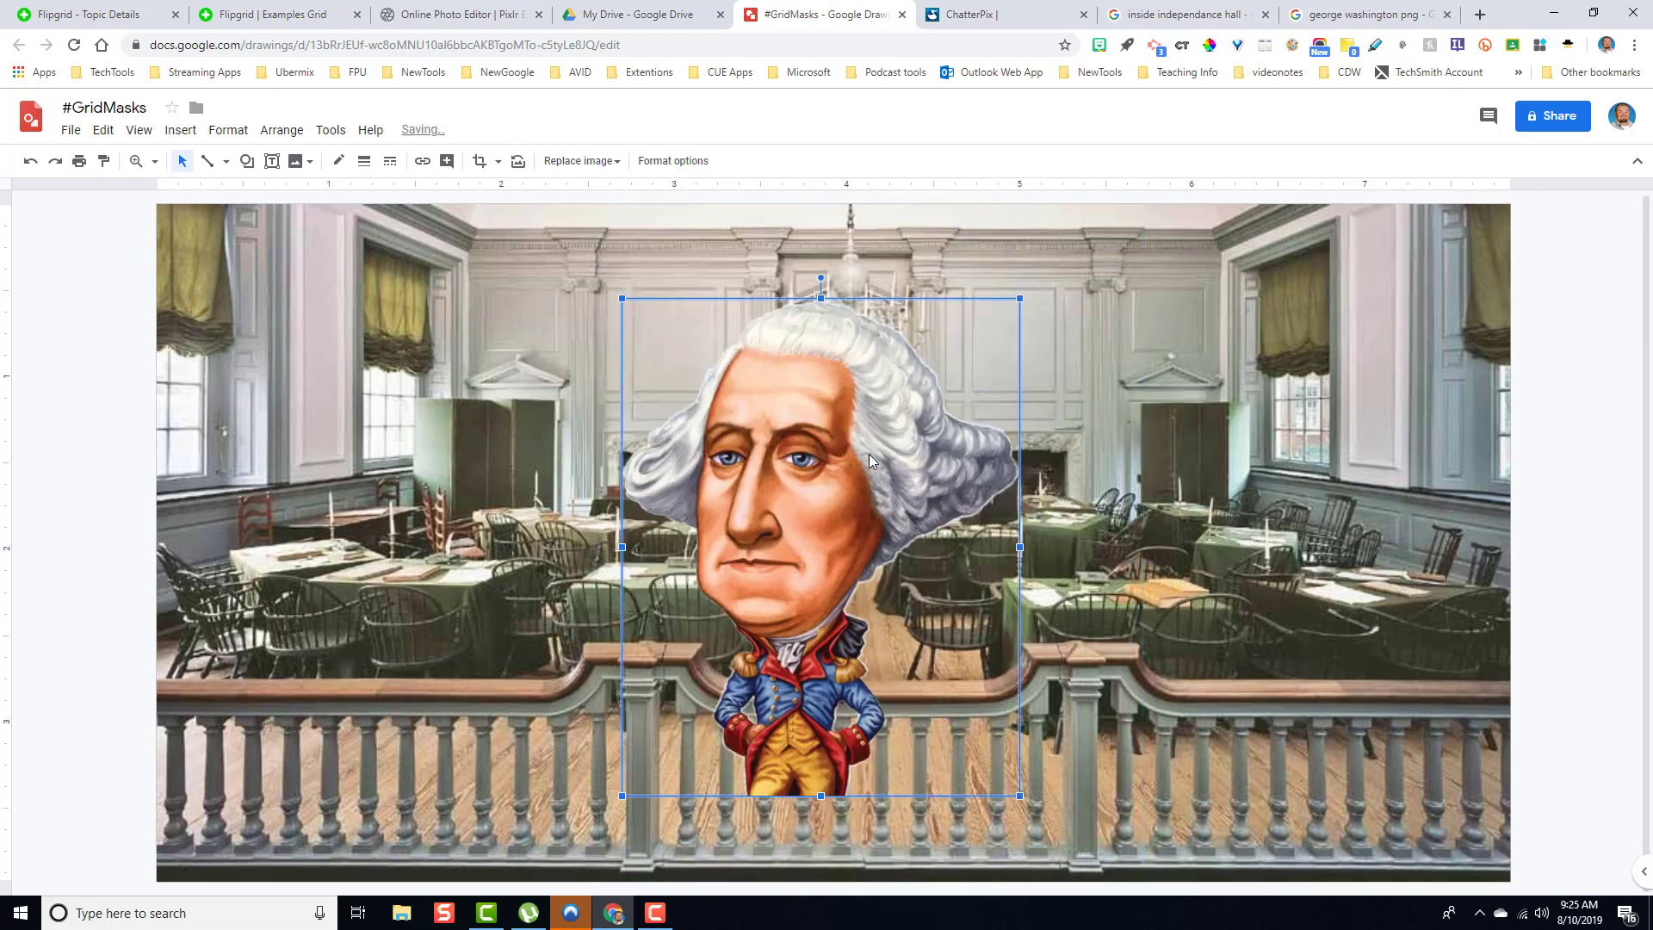
{"action": "left_click_drag", "start_coordinate": [841, 420], "coordinate": [837, 370]}
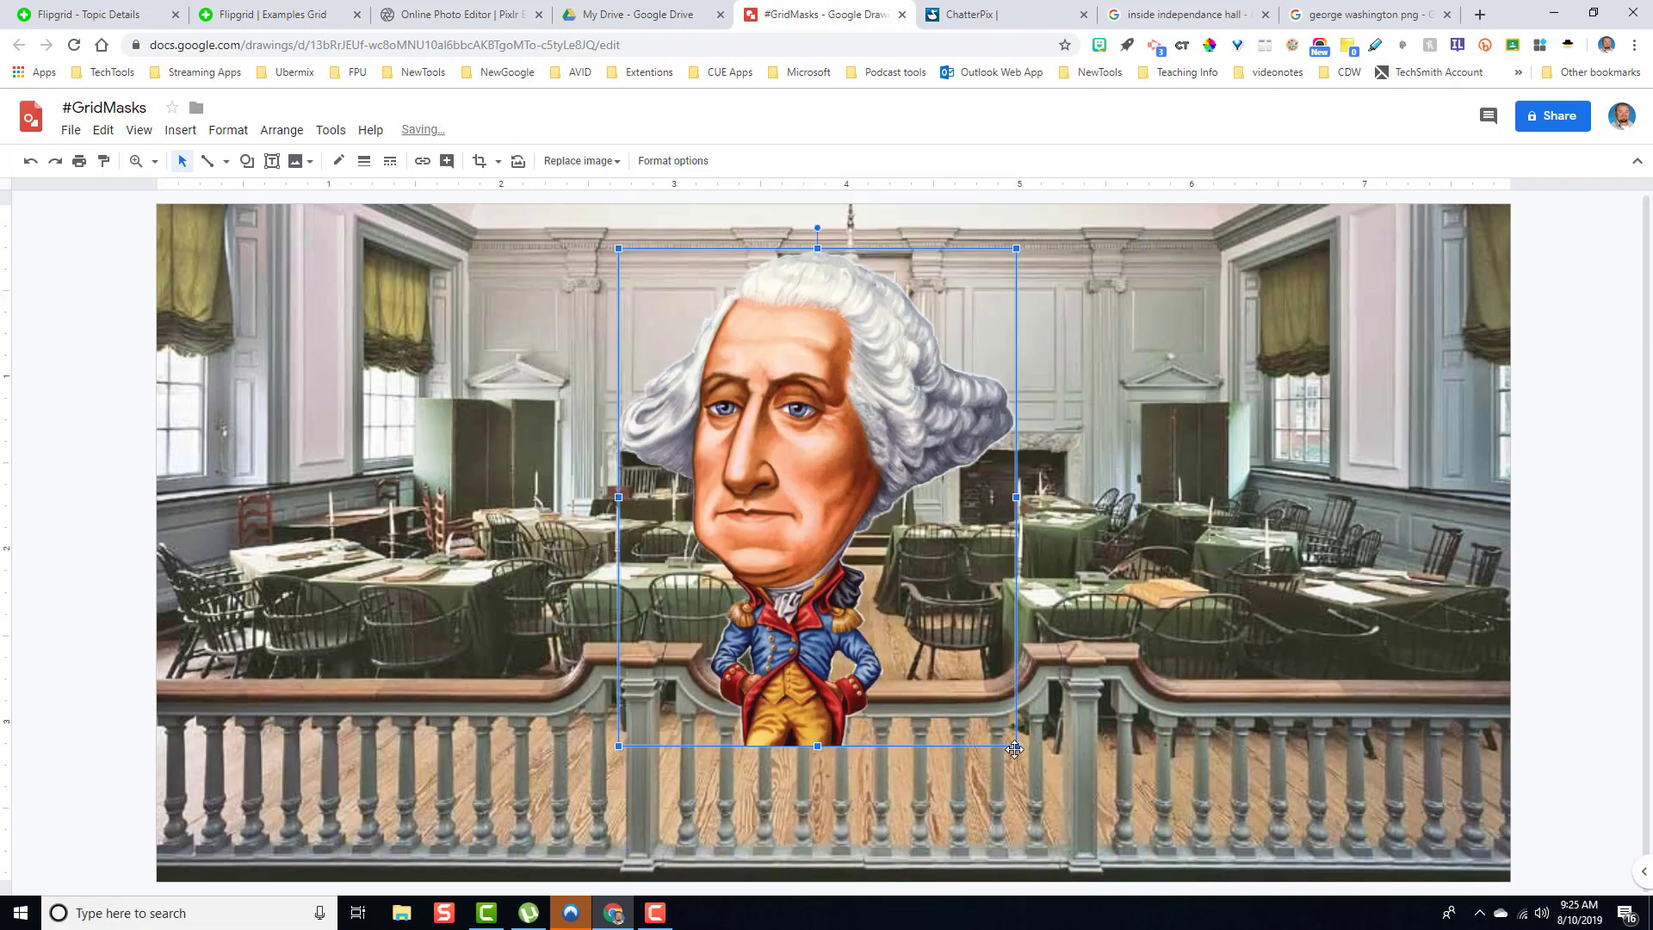
{"action": "left_click_drag", "start_coordinate": [1017, 747], "coordinate": [1087, 876]}
{"action": "left_click", "coordinate": [1229, 812]}
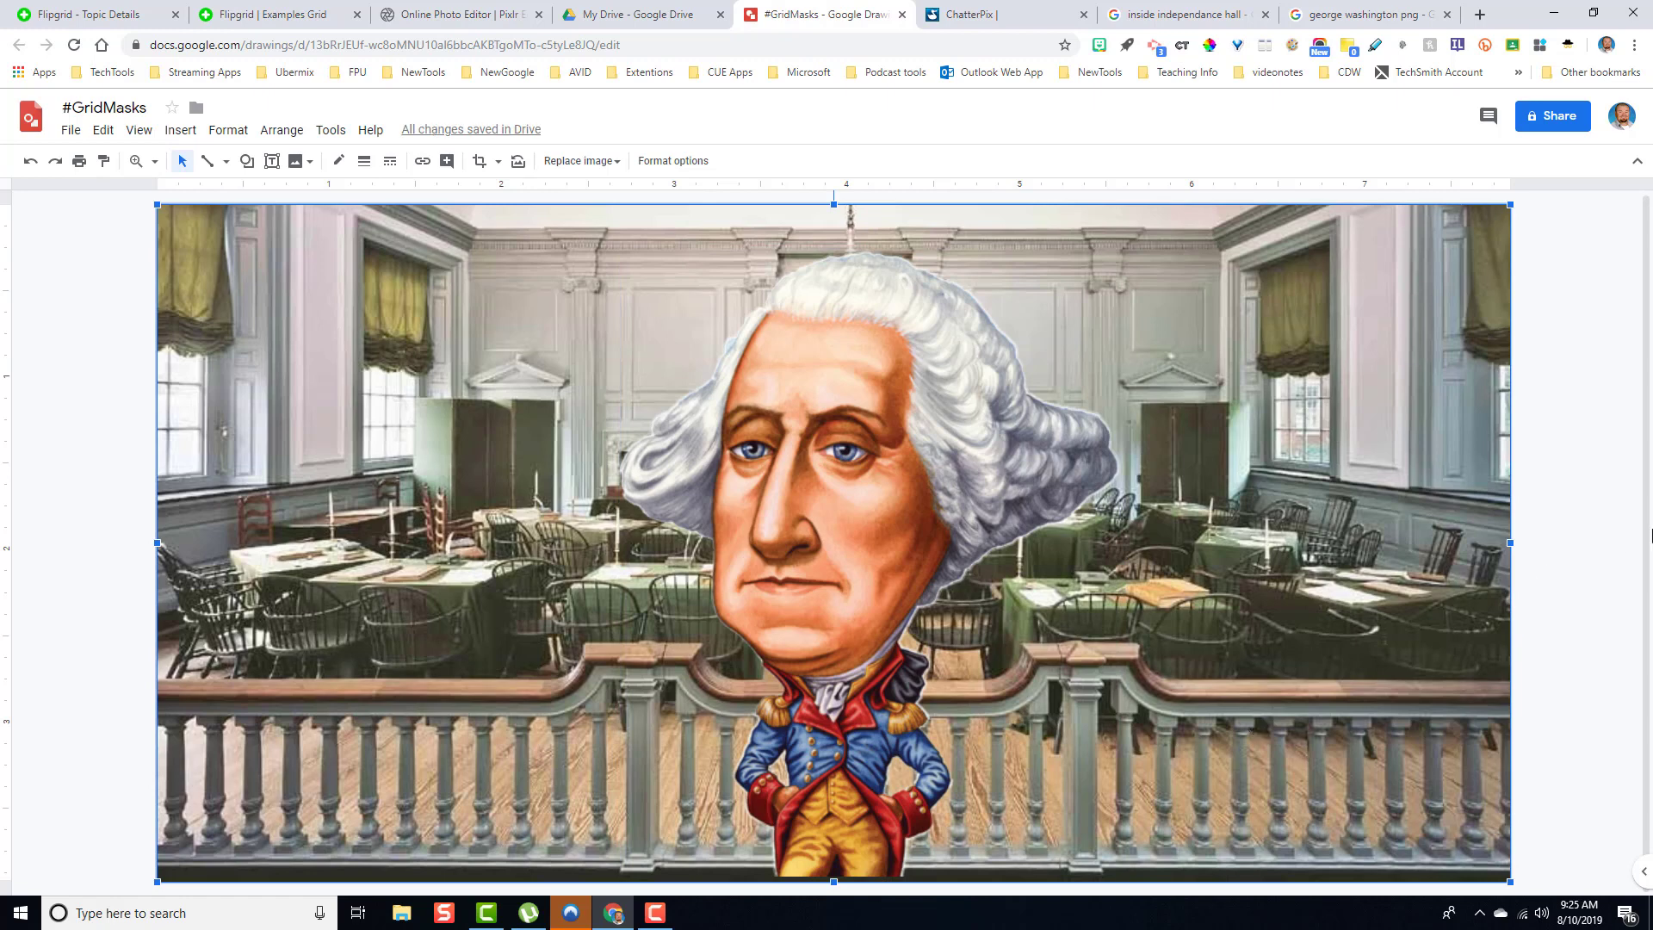
{"action": "left_click", "coordinate": [1602, 483]}
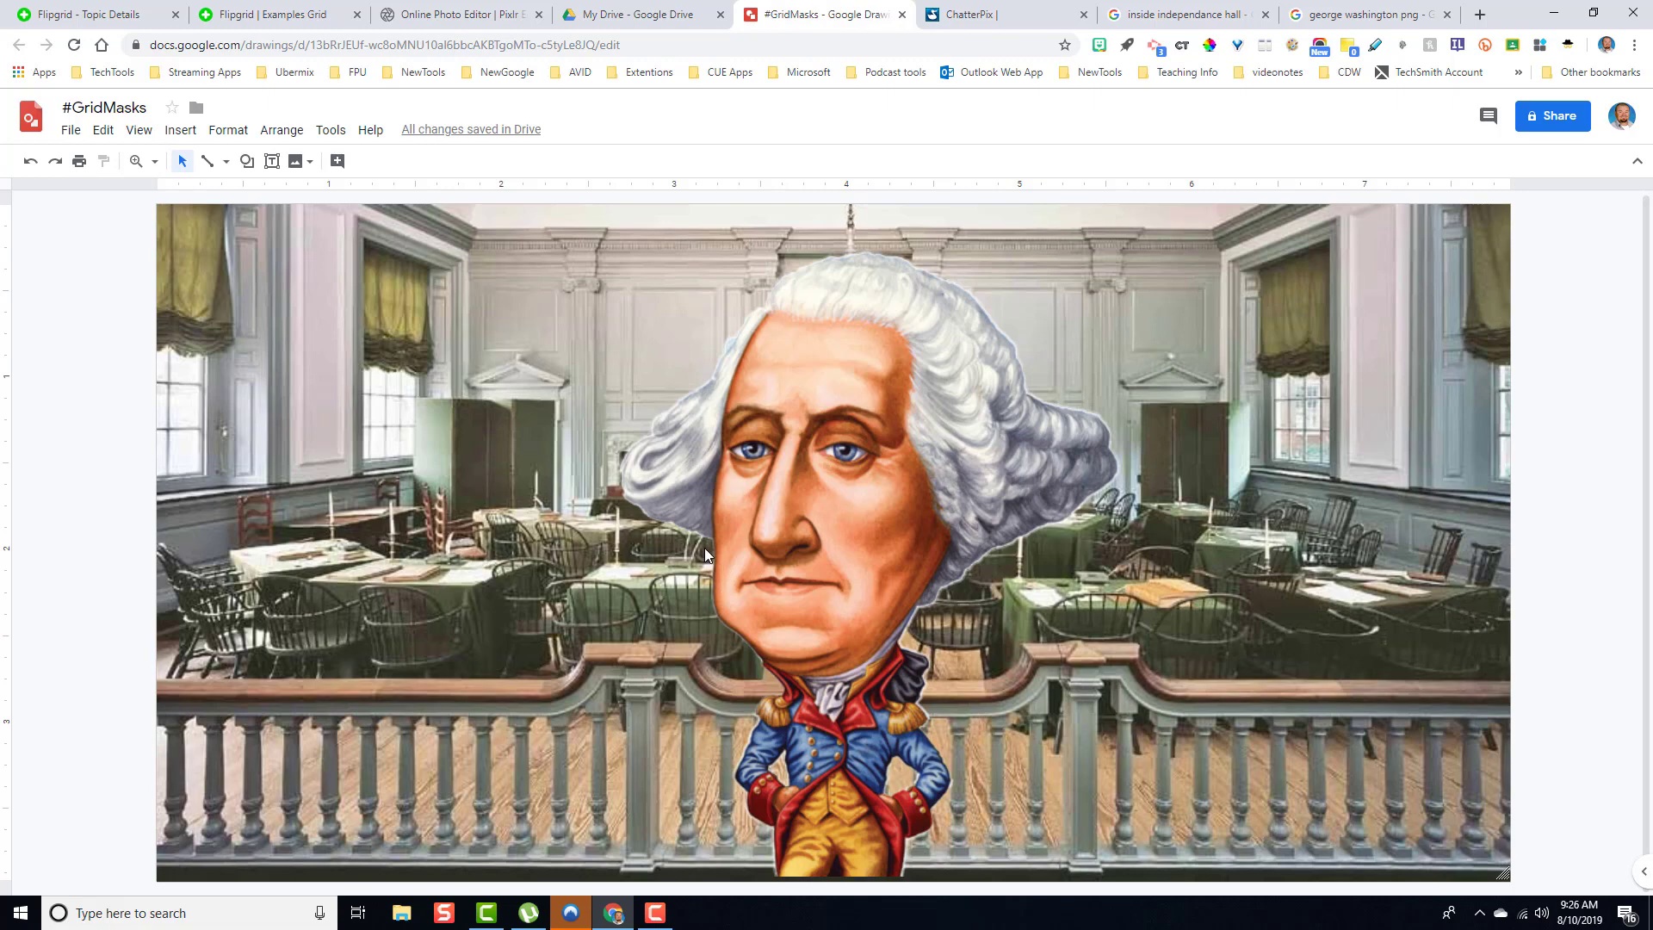
- Draw a flat hexagon shape over Washington's mouth
{"action": "left_click", "coordinate": [247, 161]}
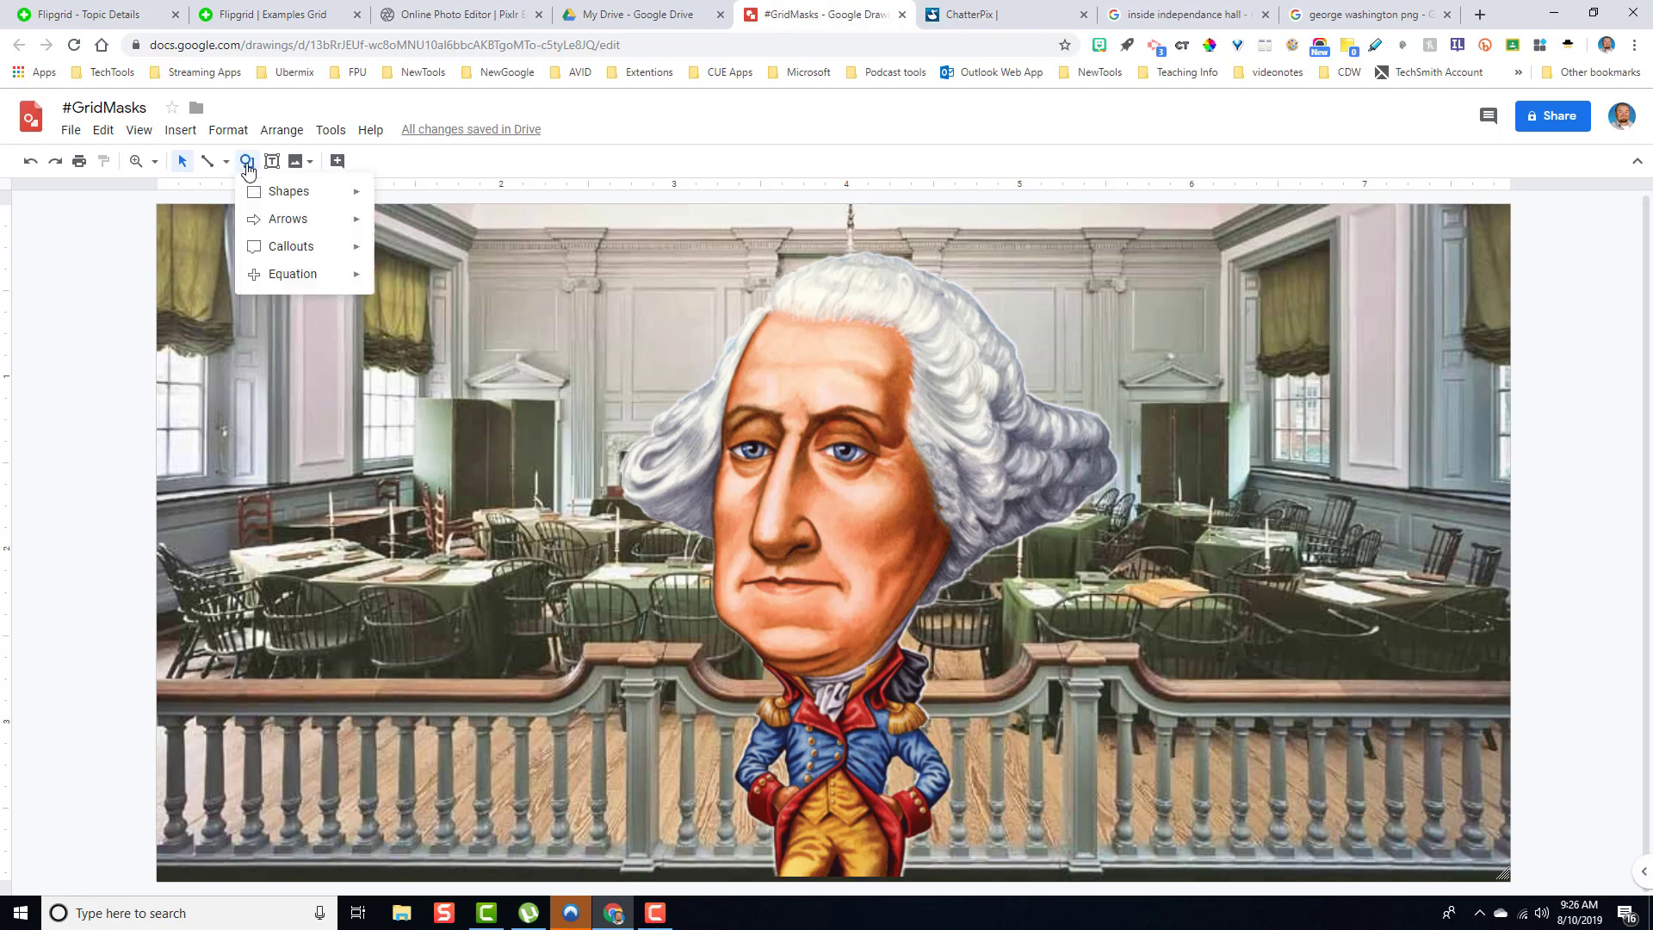
{"action": "mouse_move", "coordinate": [311, 198]}
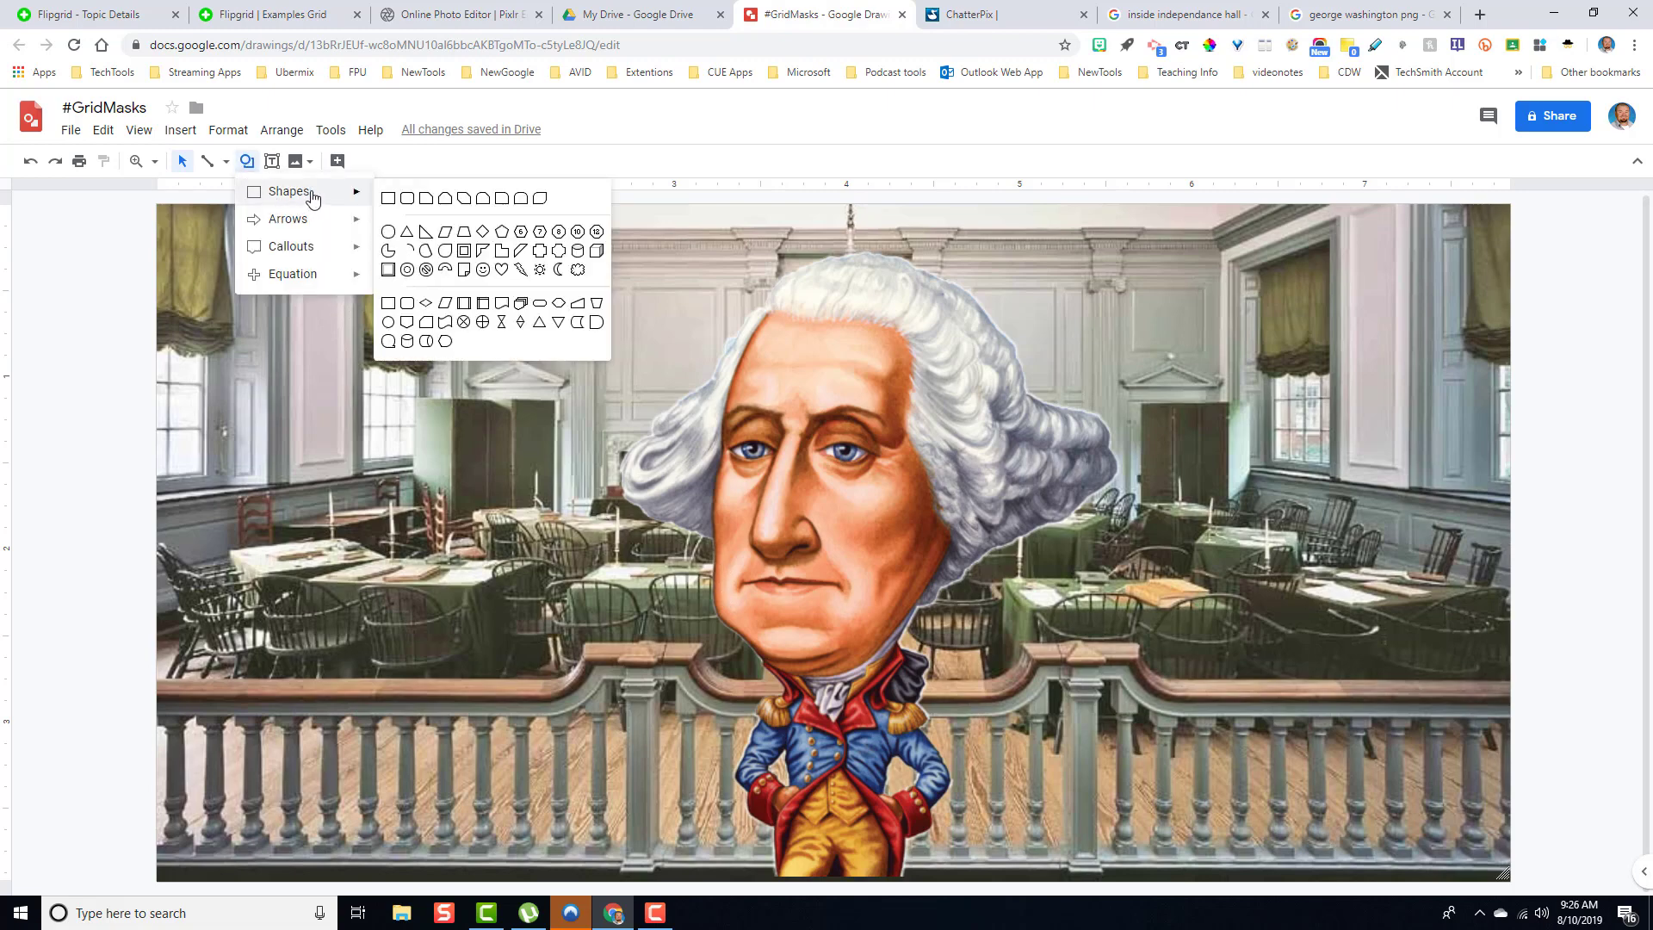
{"action": "left_click", "coordinate": [558, 304]}
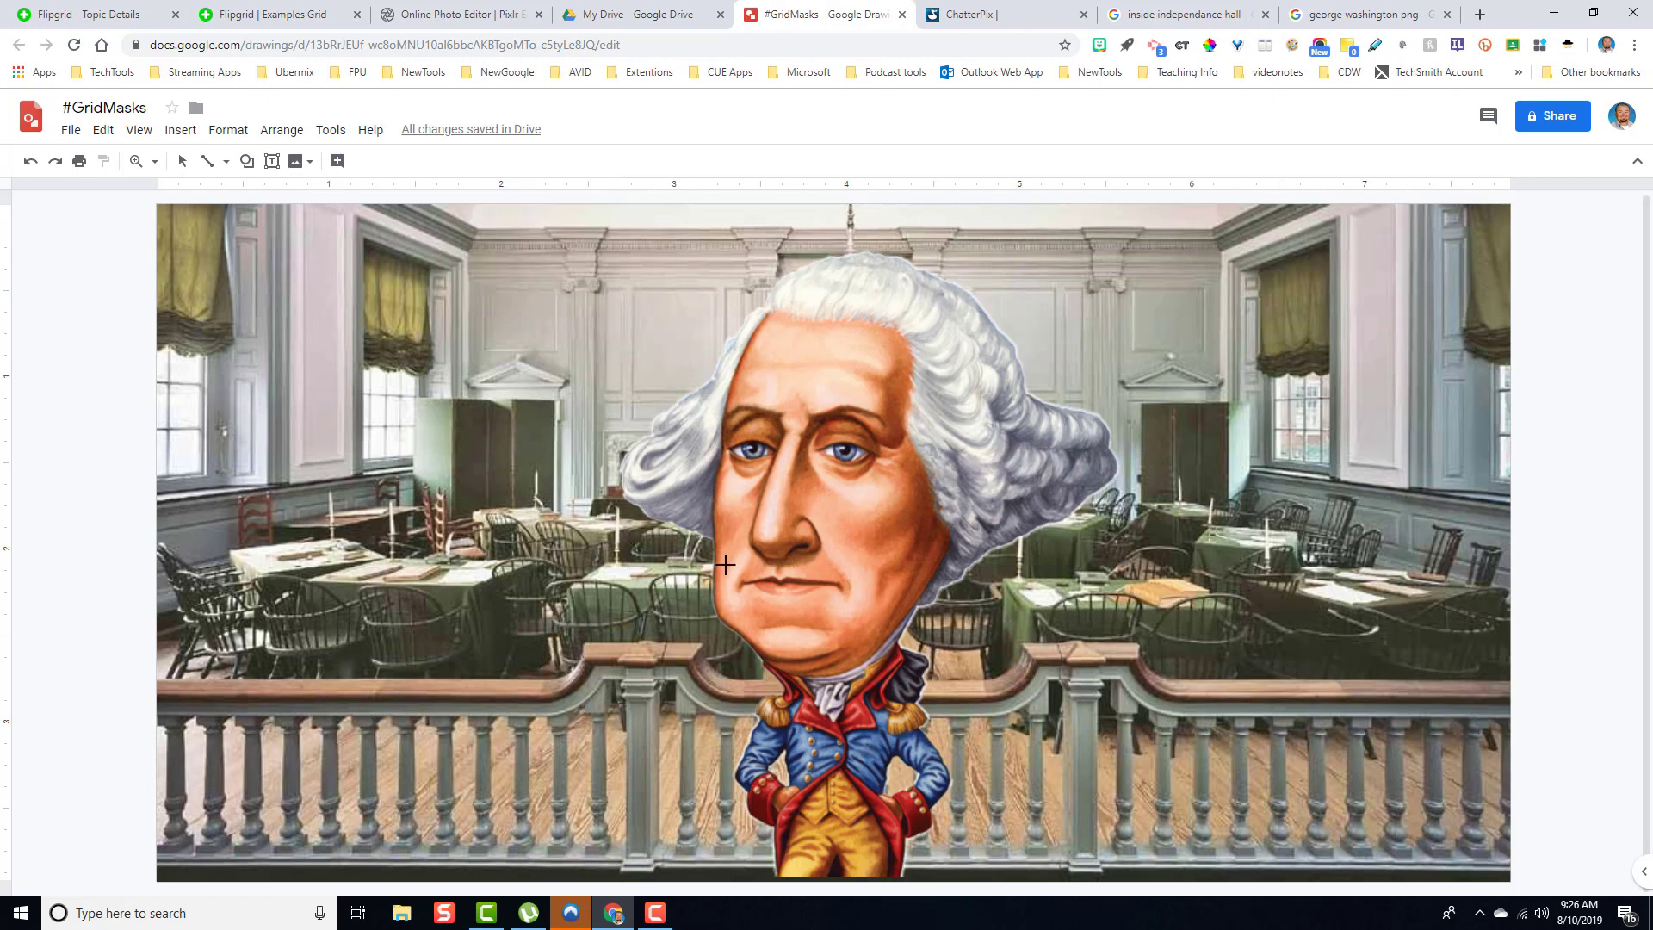
{"action": "left_click_drag", "start_coordinate": [741, 571], "coordinate": [841, 596]}
{"action": "left_click_drag", "start_coordinate": [740, 584], "coordinate": [739, 584]}
{"action": "left_click", "coordinate": [836, 623]}
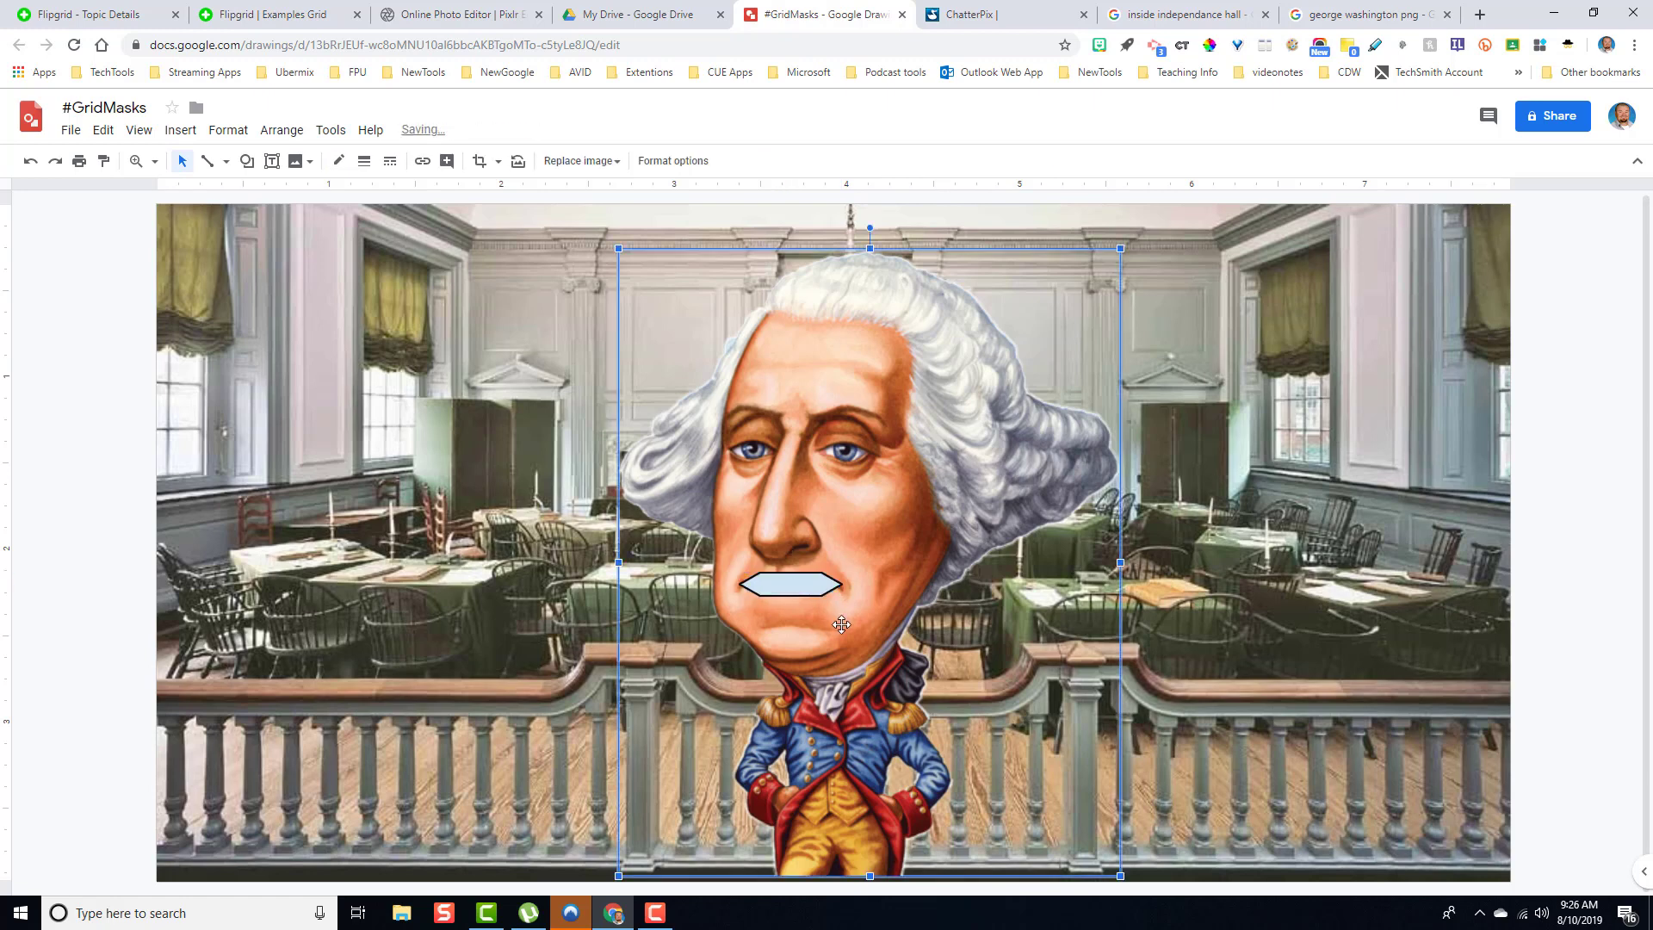
- Adjust the hexagon's size and position so it covers the mouth
{"action": "left_click", "coordinate": [799, 594]}
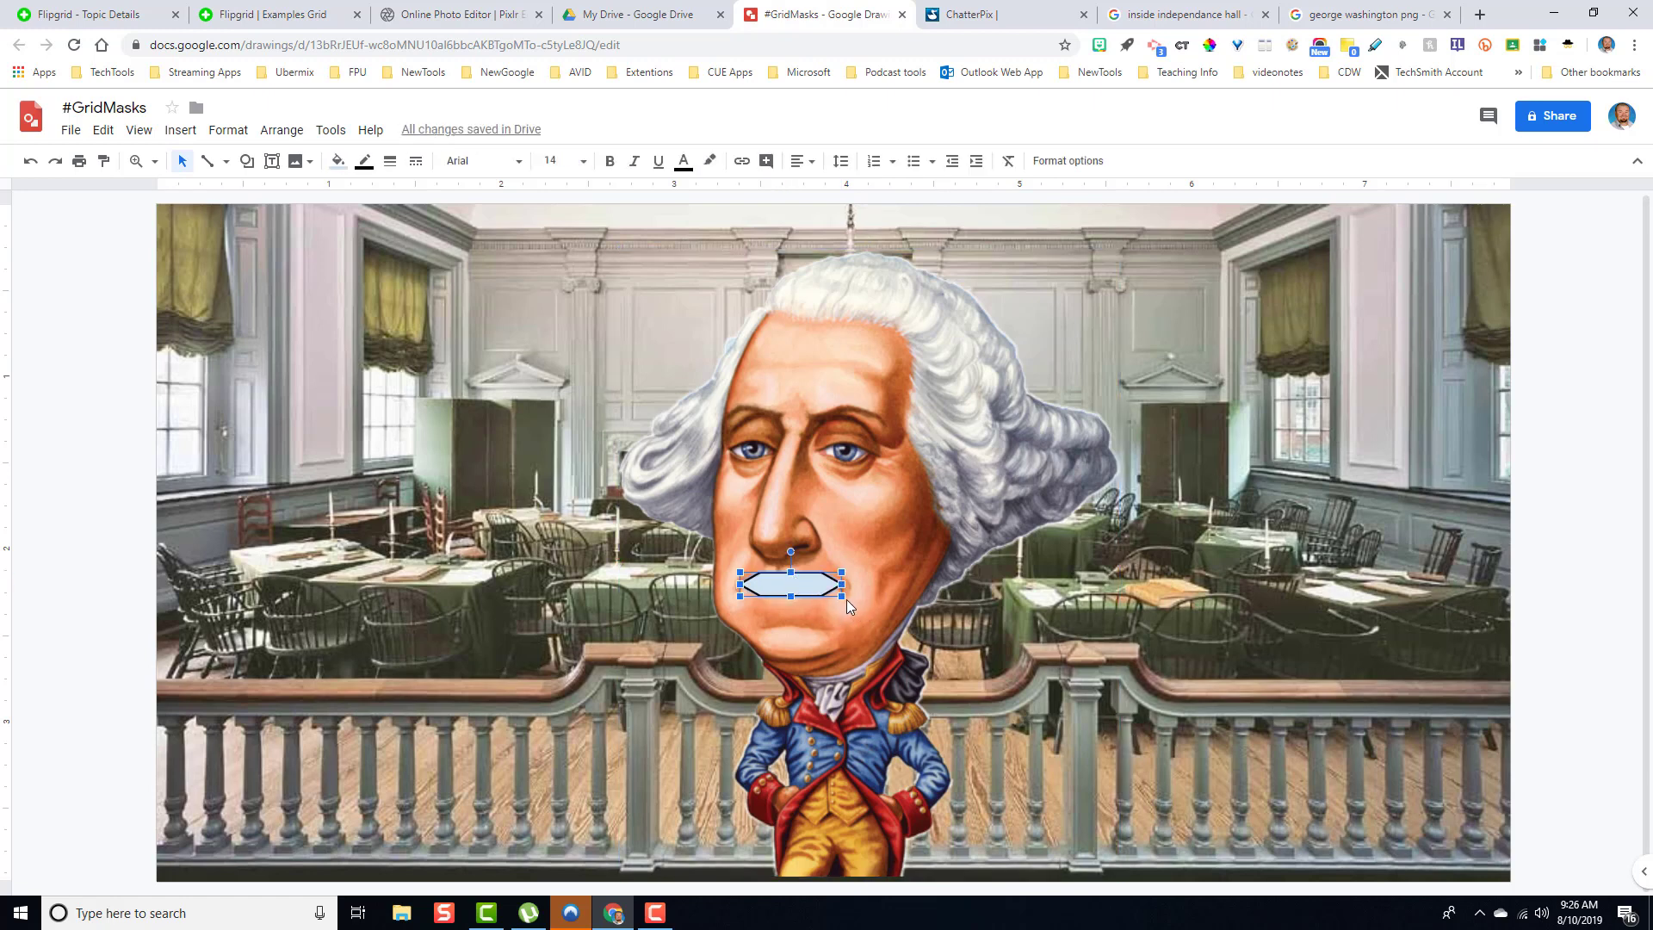
{"action": "left_click_drag", "start_coordinate": [842, 597], "coordinate": [848, 604]}
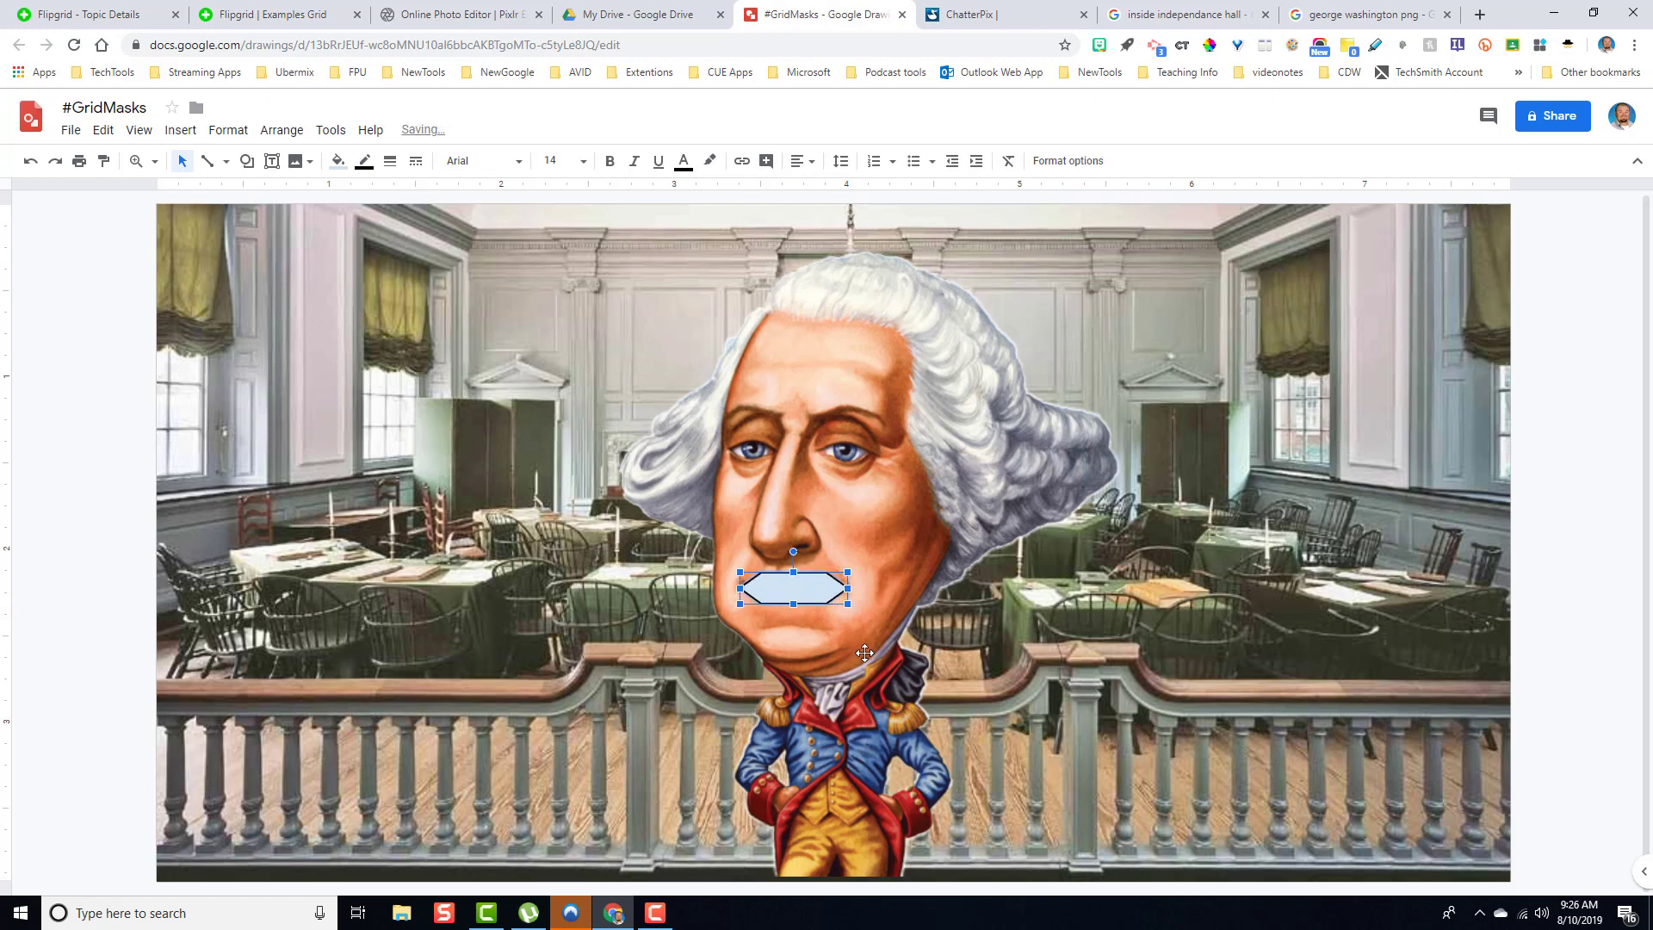
{"action": "left_click", "coordinate": [864, 652]}
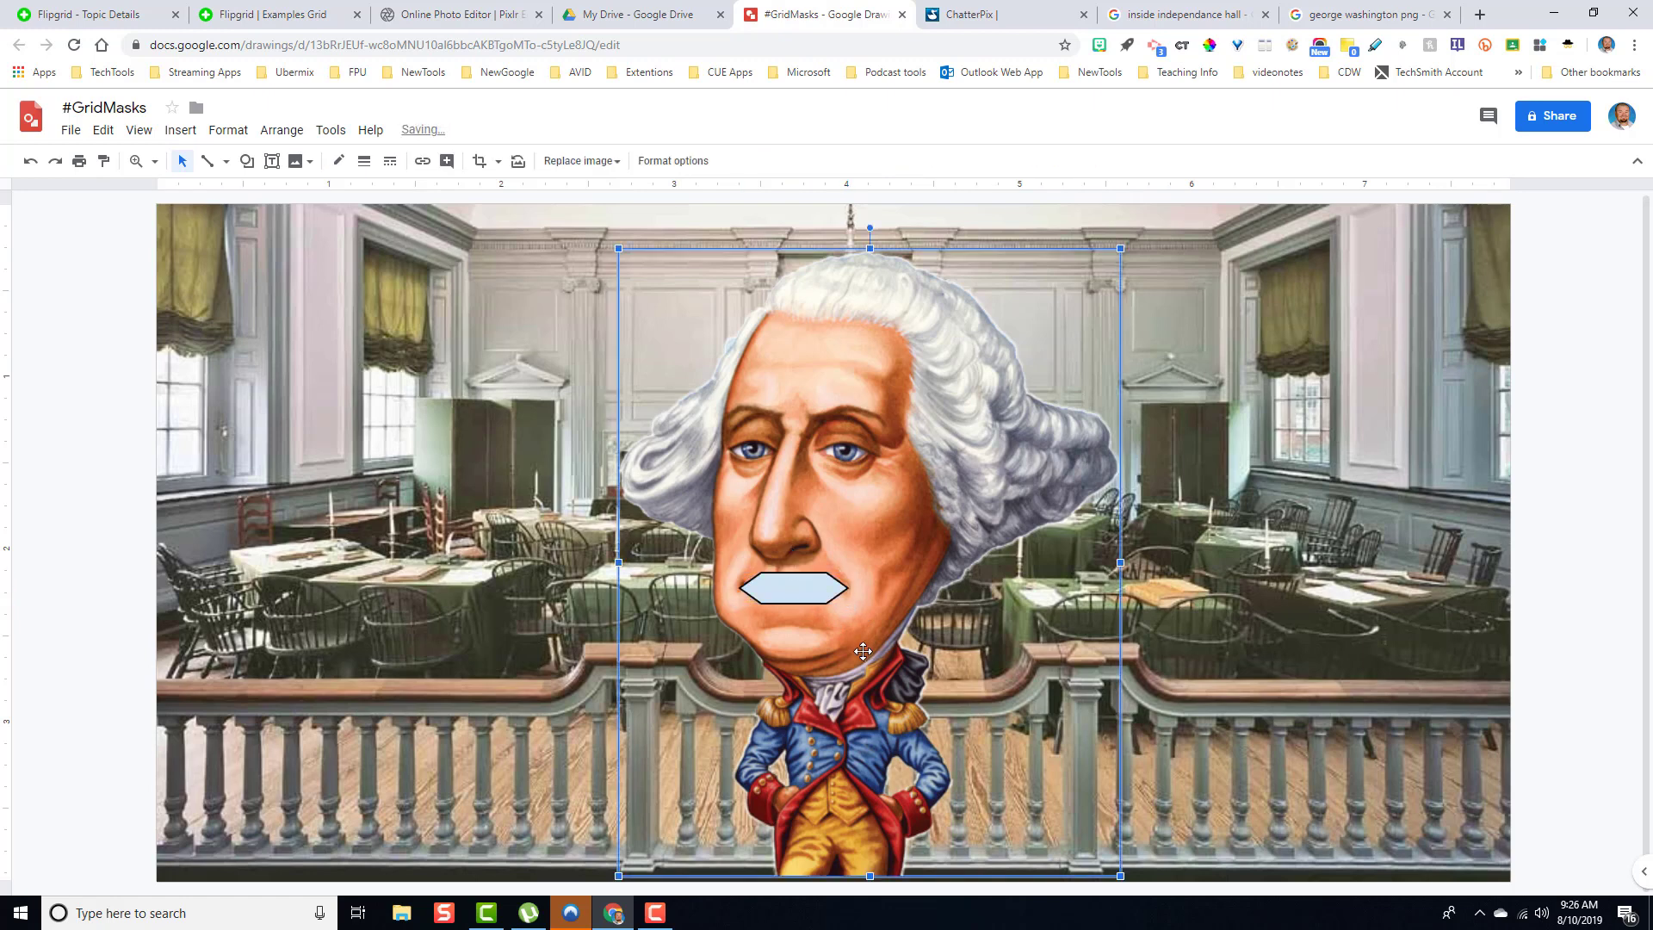
{"action": "left_click", "coordinate": [755, 590]}
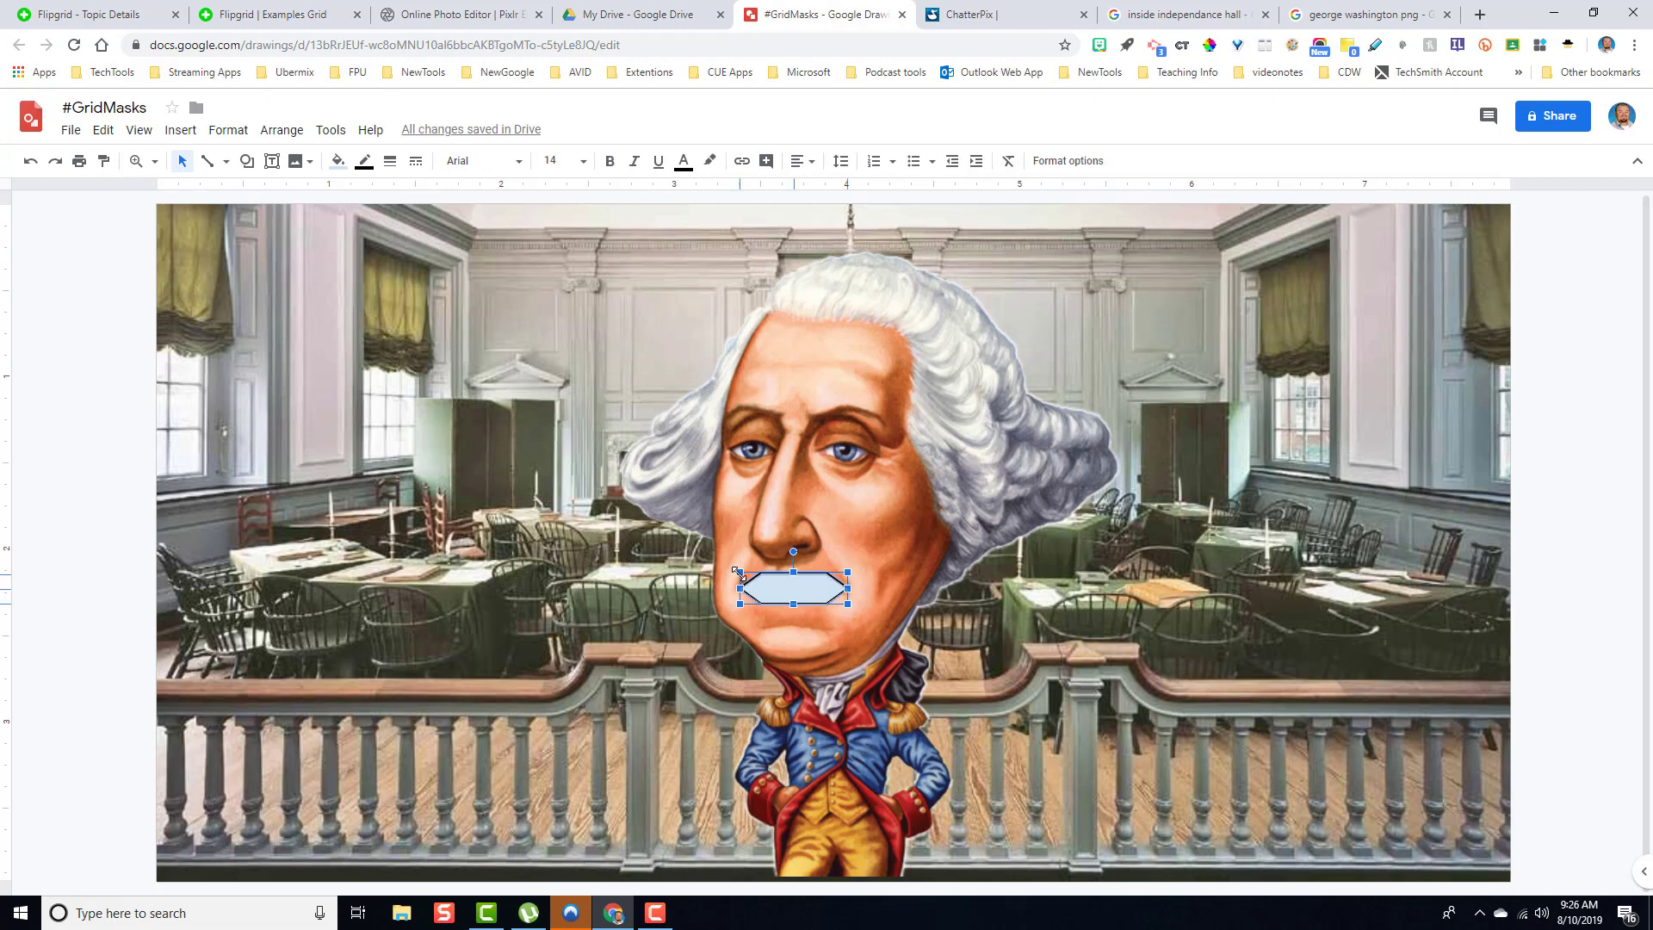
{"action": "left_click_drag", "start_coordinate": [733, 570], "coordinate": [730, 570]}
{"action": "left_click", "coordinate": [787, 650]}
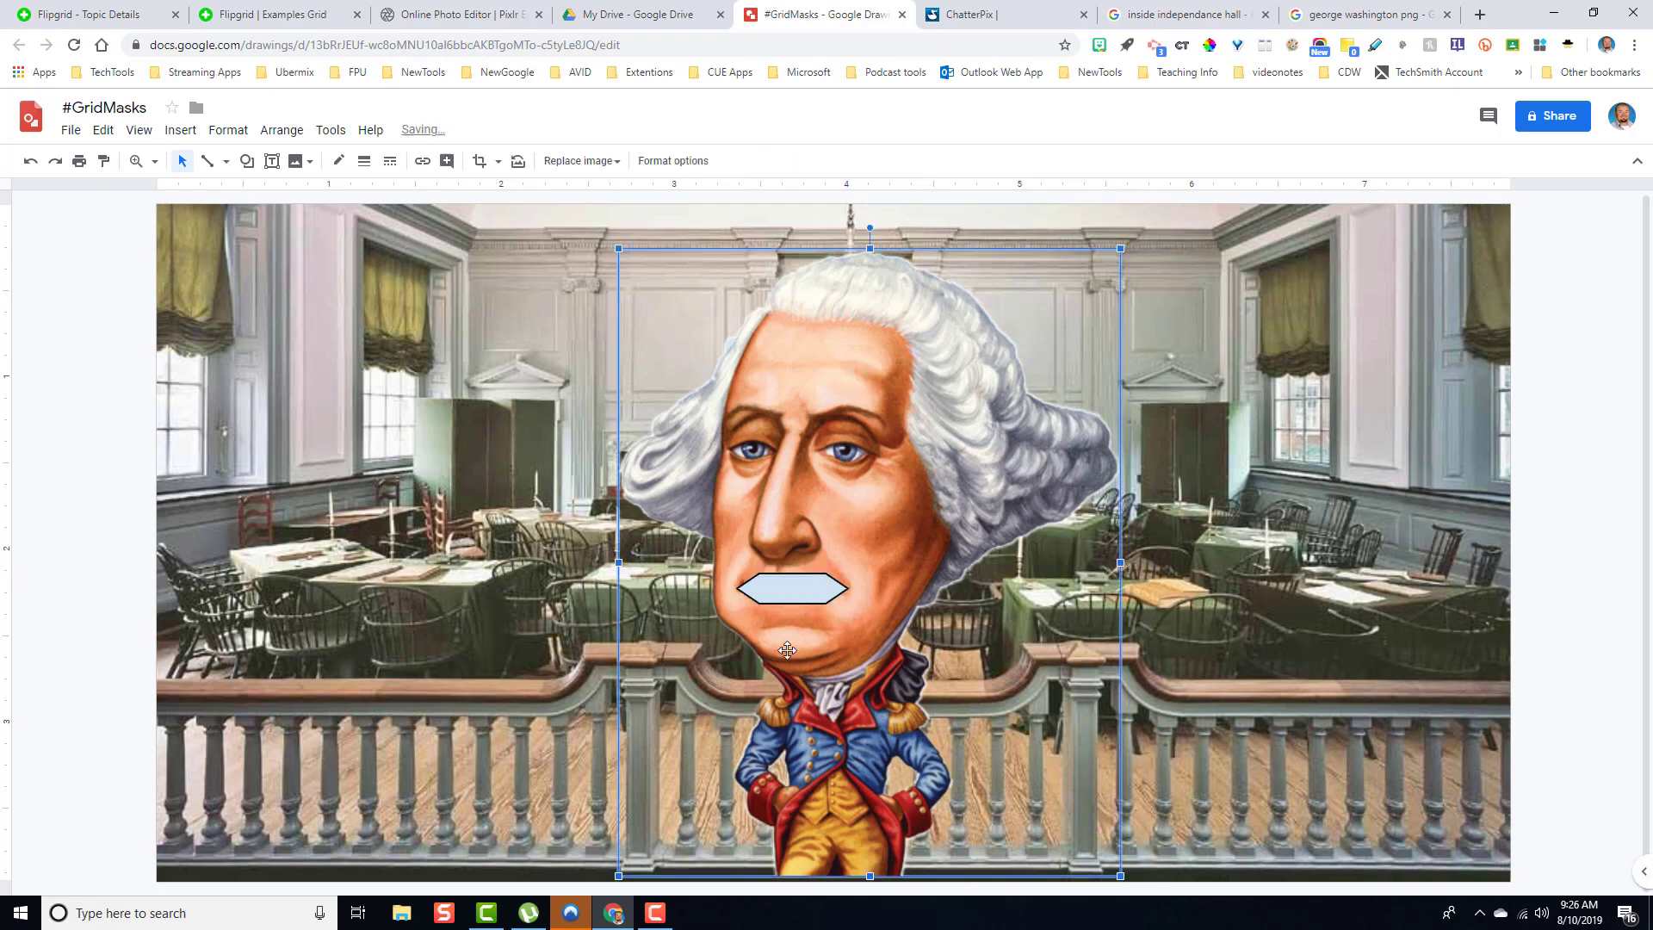
- Make the hexagon's border transparent and fill it with bright green
{"action": "left_click", "coordinate": [808, 591]}
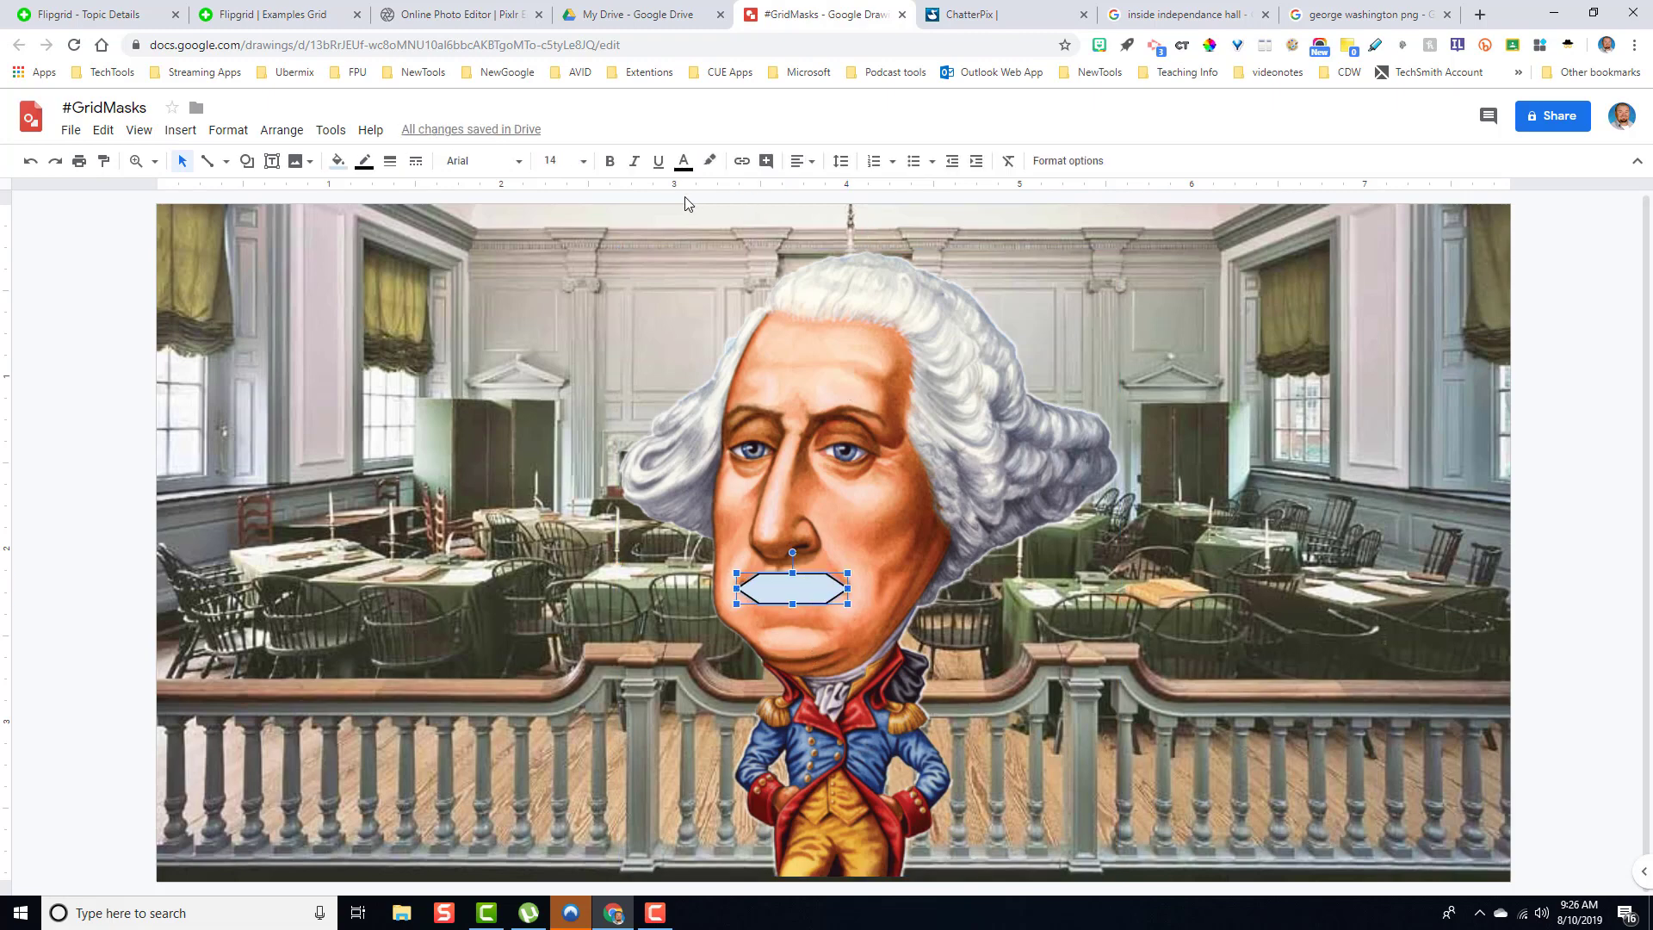
{"action": "left_click", "coordinate": [362, 164]}
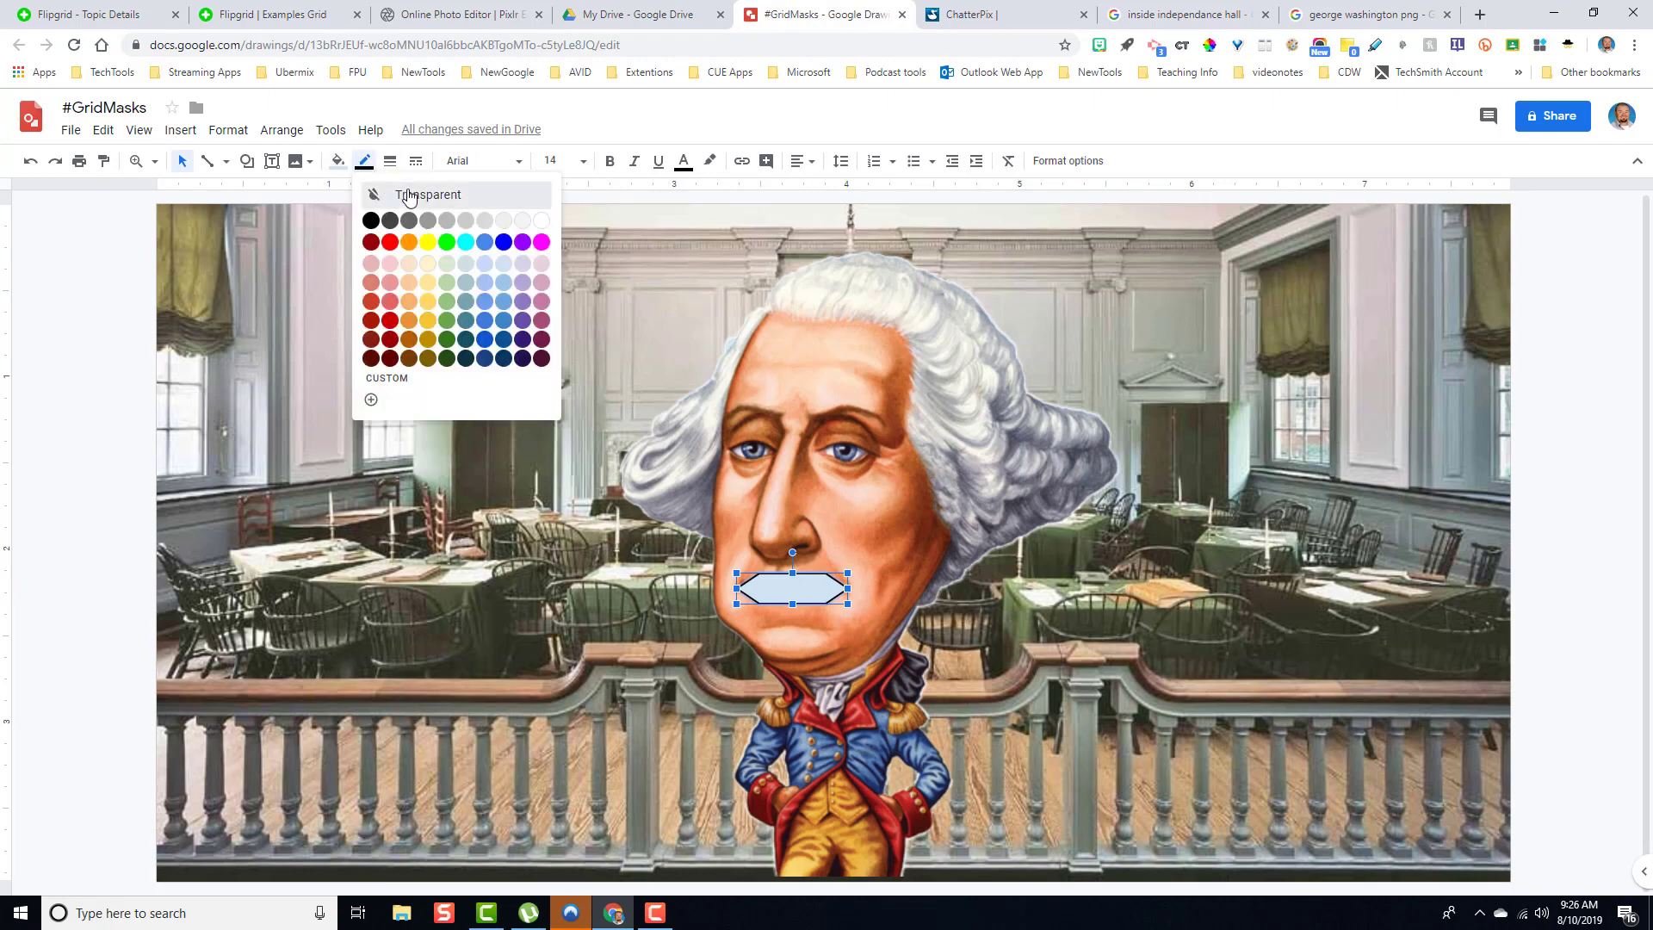
{"action": "left_click", "coordinate": [409, 196]}
{"action": "left_click", "coordinate": [340, 163]}
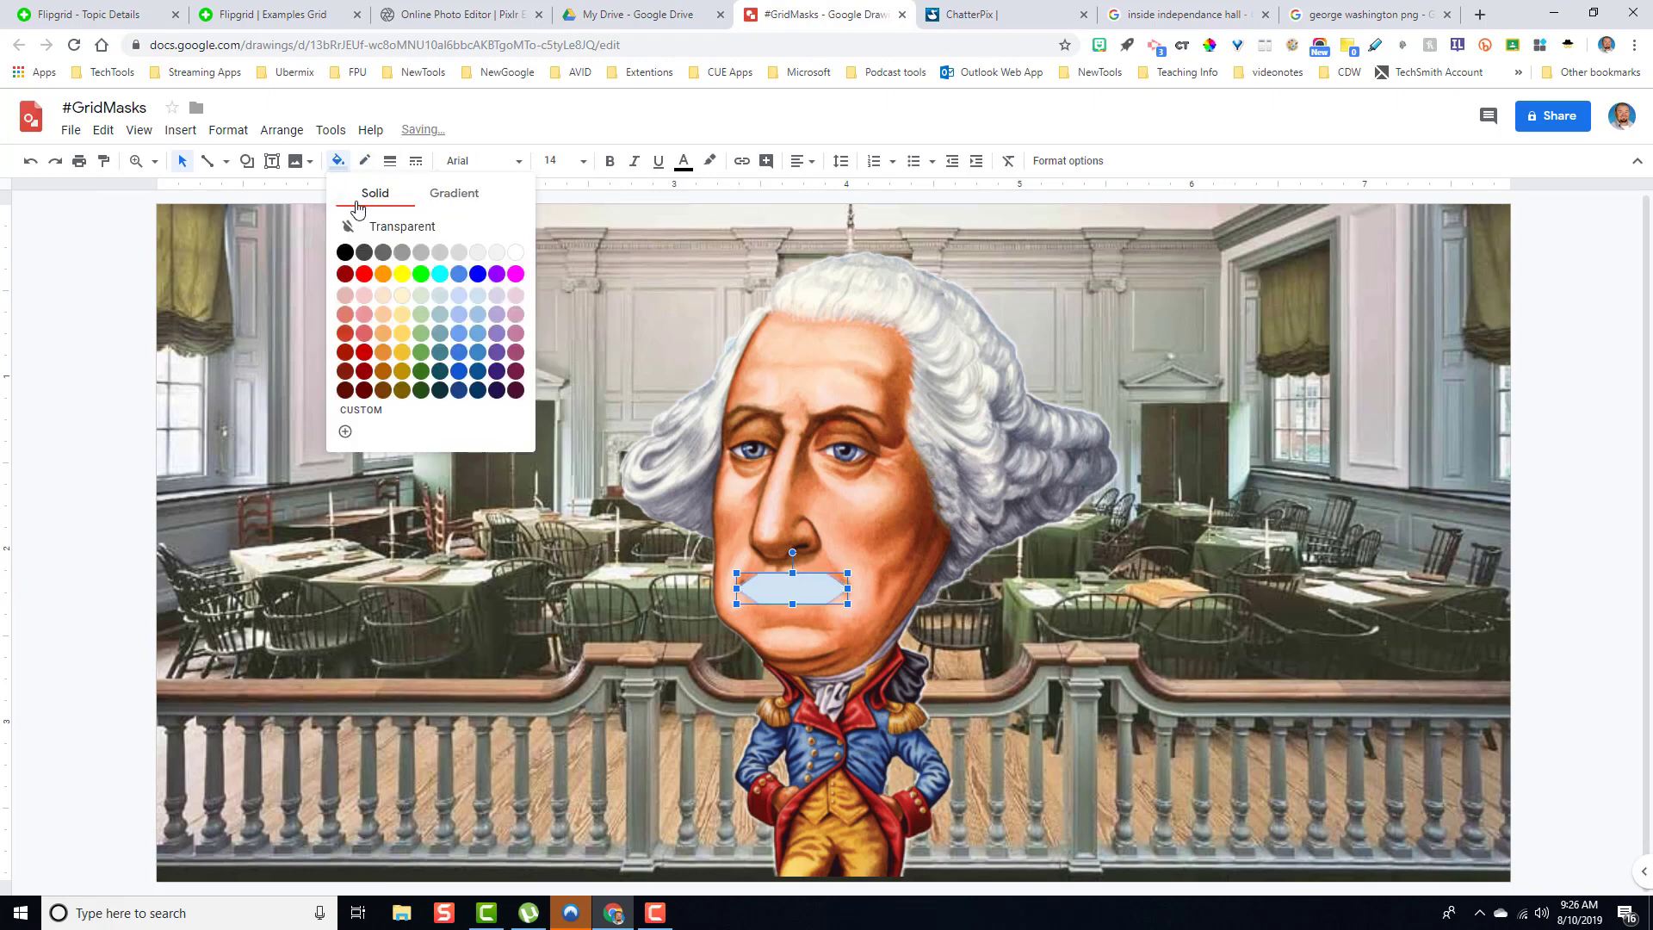
{"action": "left_click", "coordinate": [419, 273]}
{"action": "left_click", "coordinate": [879, 650]}
{"action": "left_click", "coordinate": [1367, 622]}
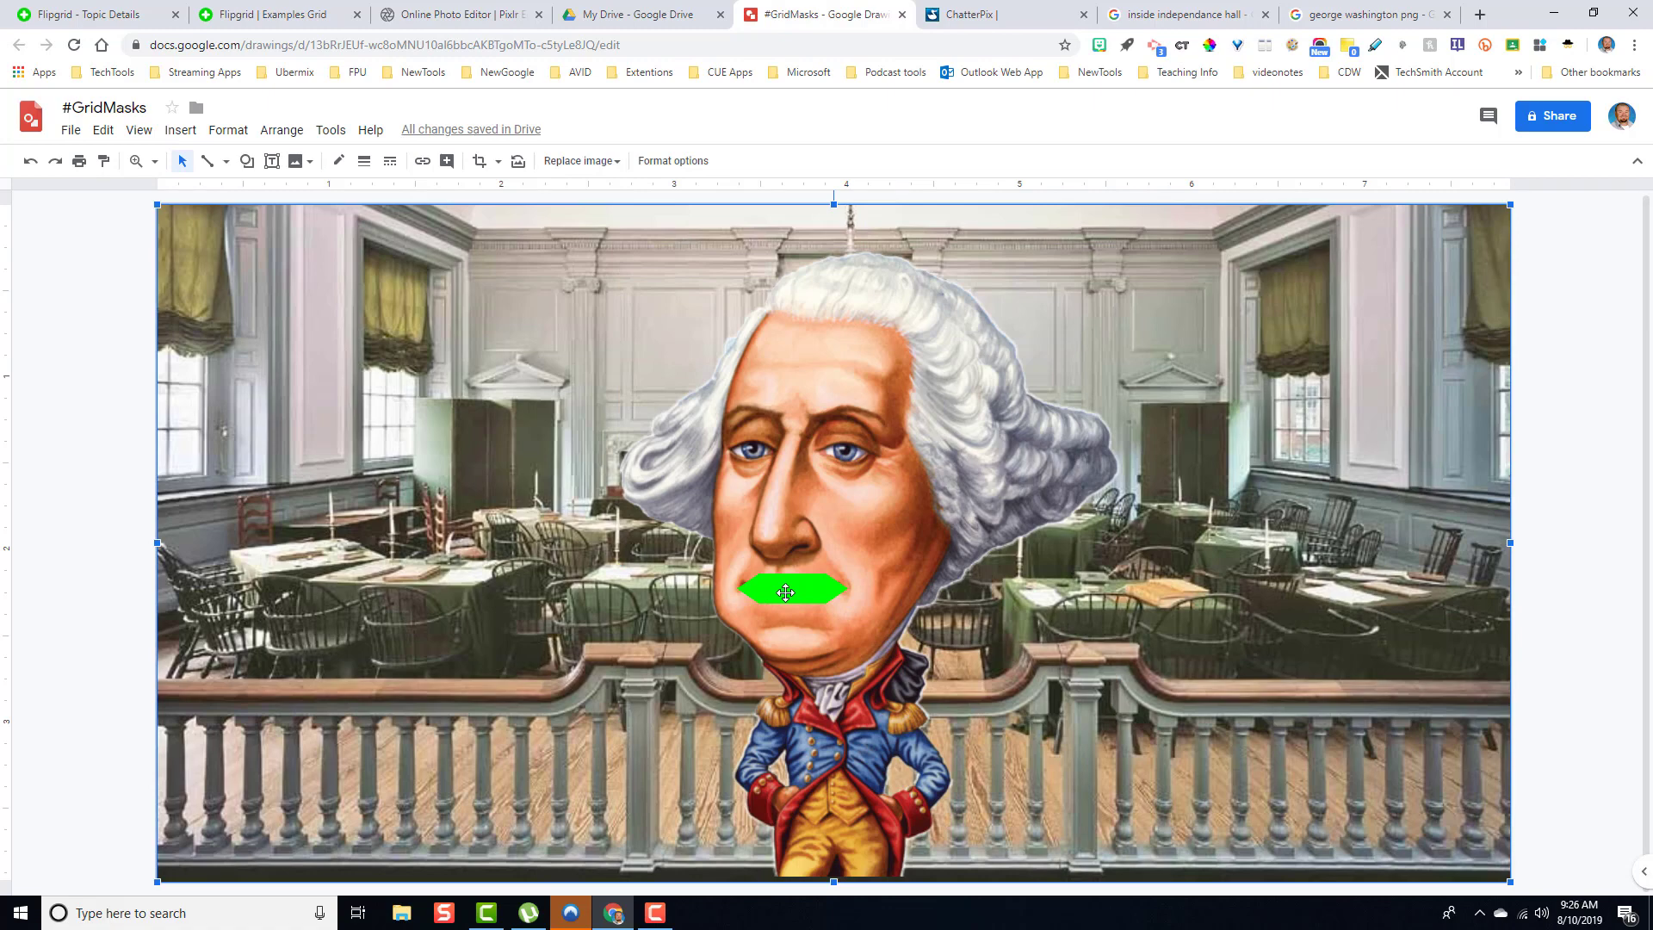
- Download the drawing as a PNG image
{"action": "left_click", "coordinate": [74, 130]}
{"action": "mouse_move", "coordinate": [177, 301]}
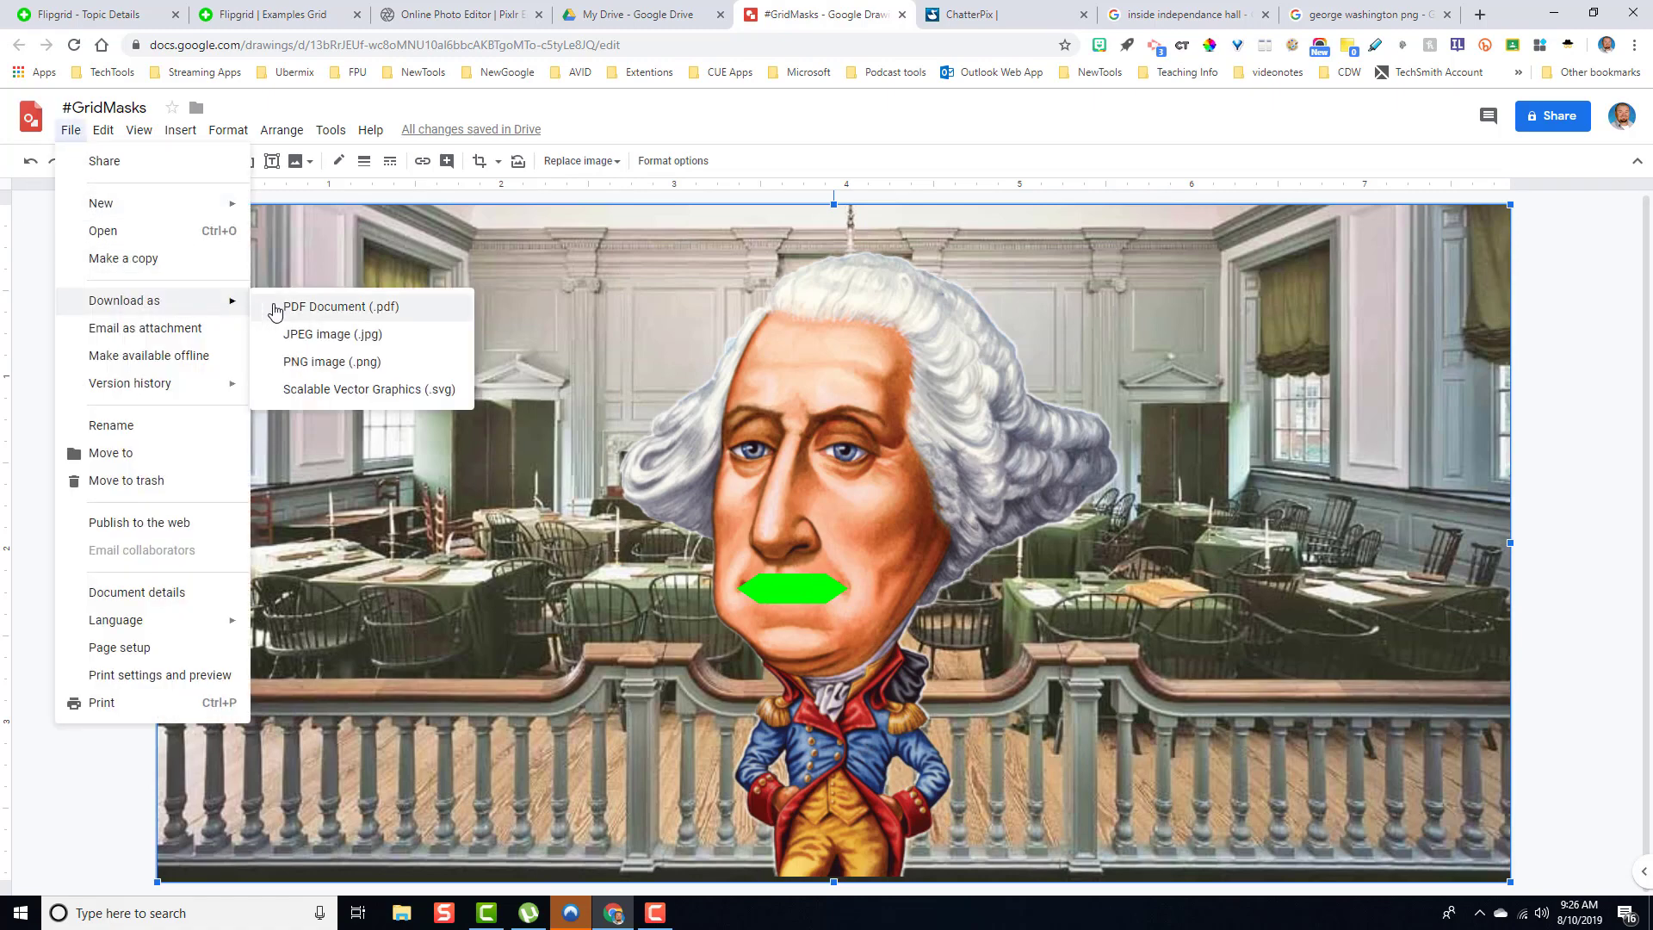
{"action": "left_click", "coordinate": [353, 363]}
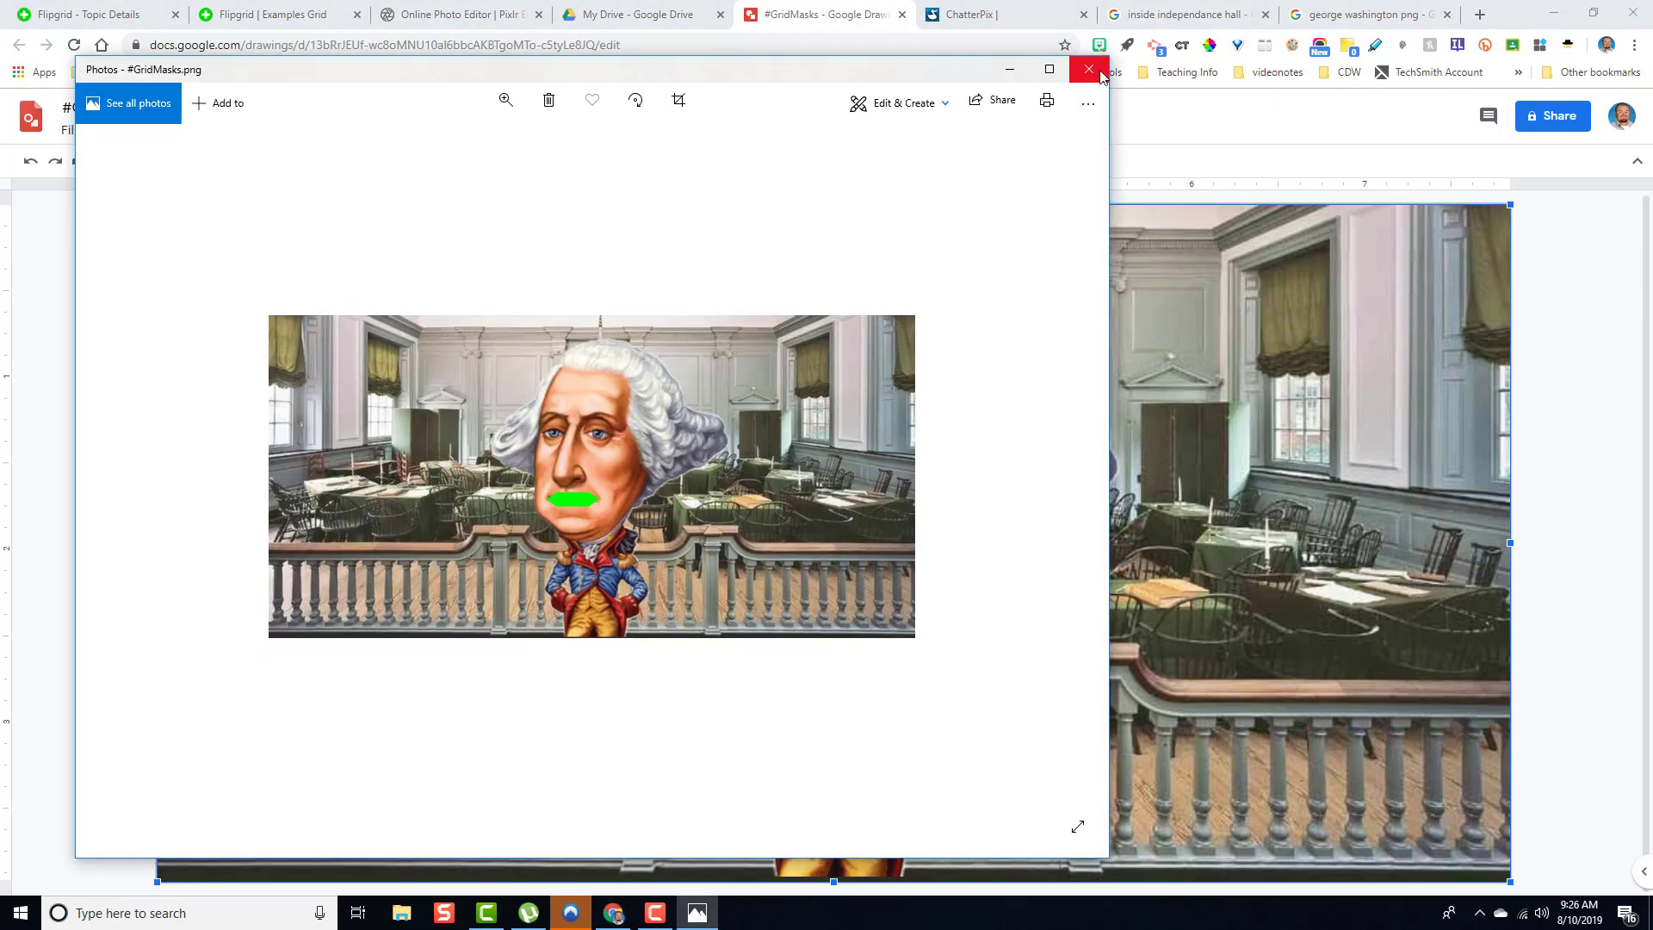
- Switch to Pixlr Editor and open the #GridMasks image from the Downloads folder
{"action": "left_click", "coordinate": [1089, 70]}
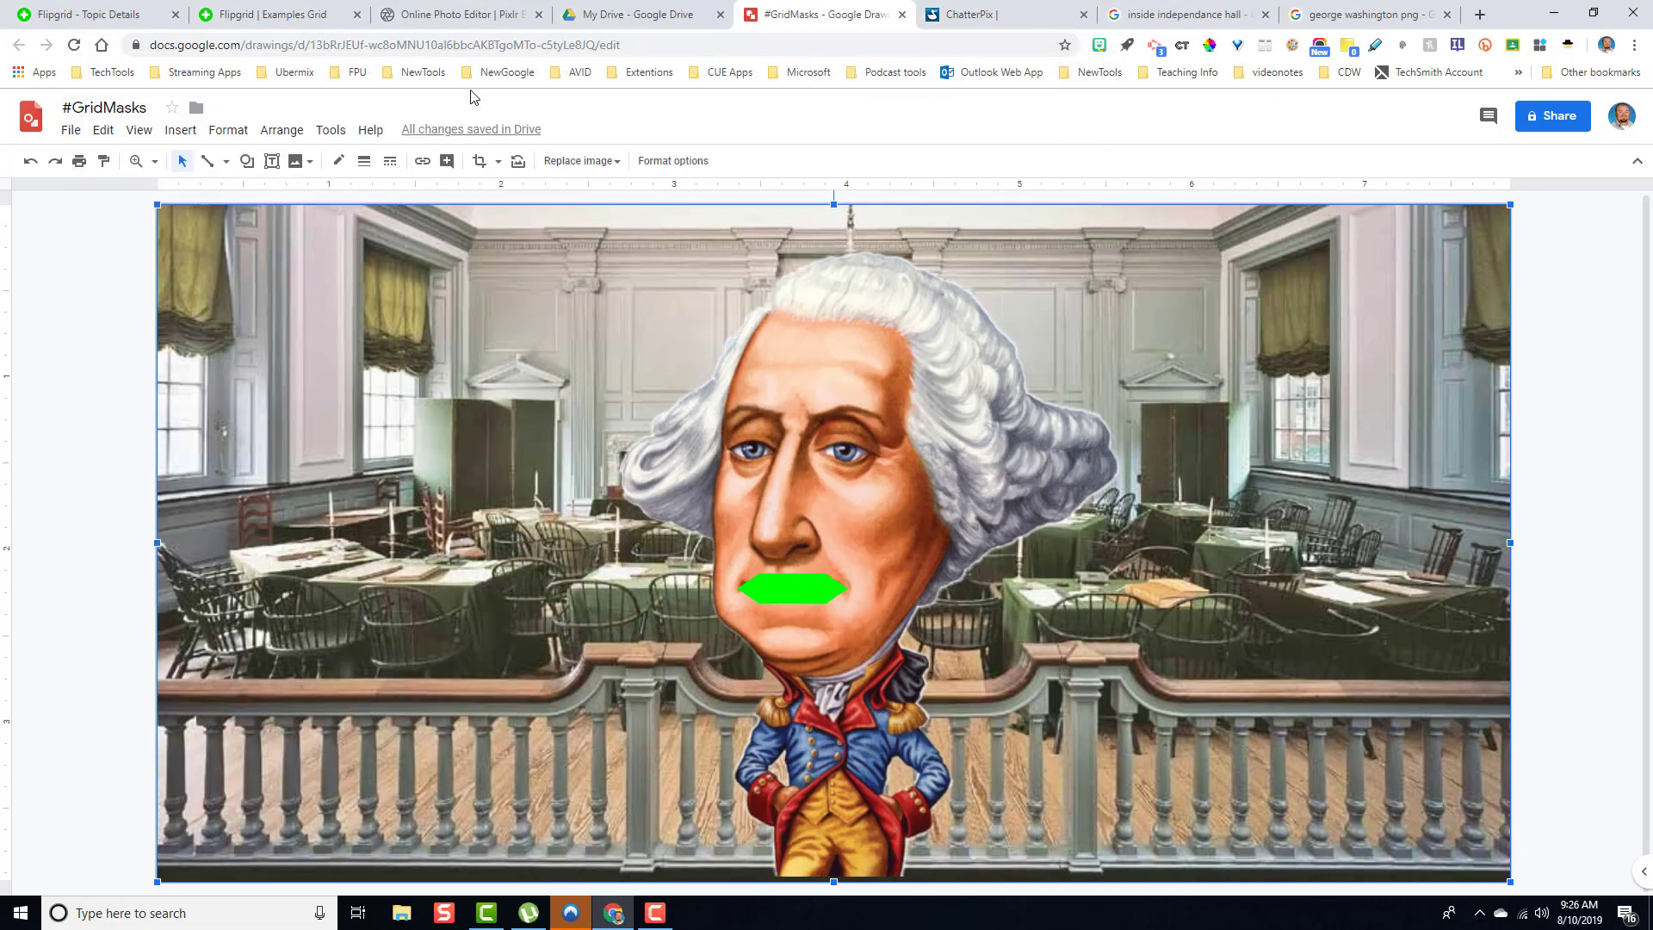
{"action": "left_click", "coordinate": [450, 14]}
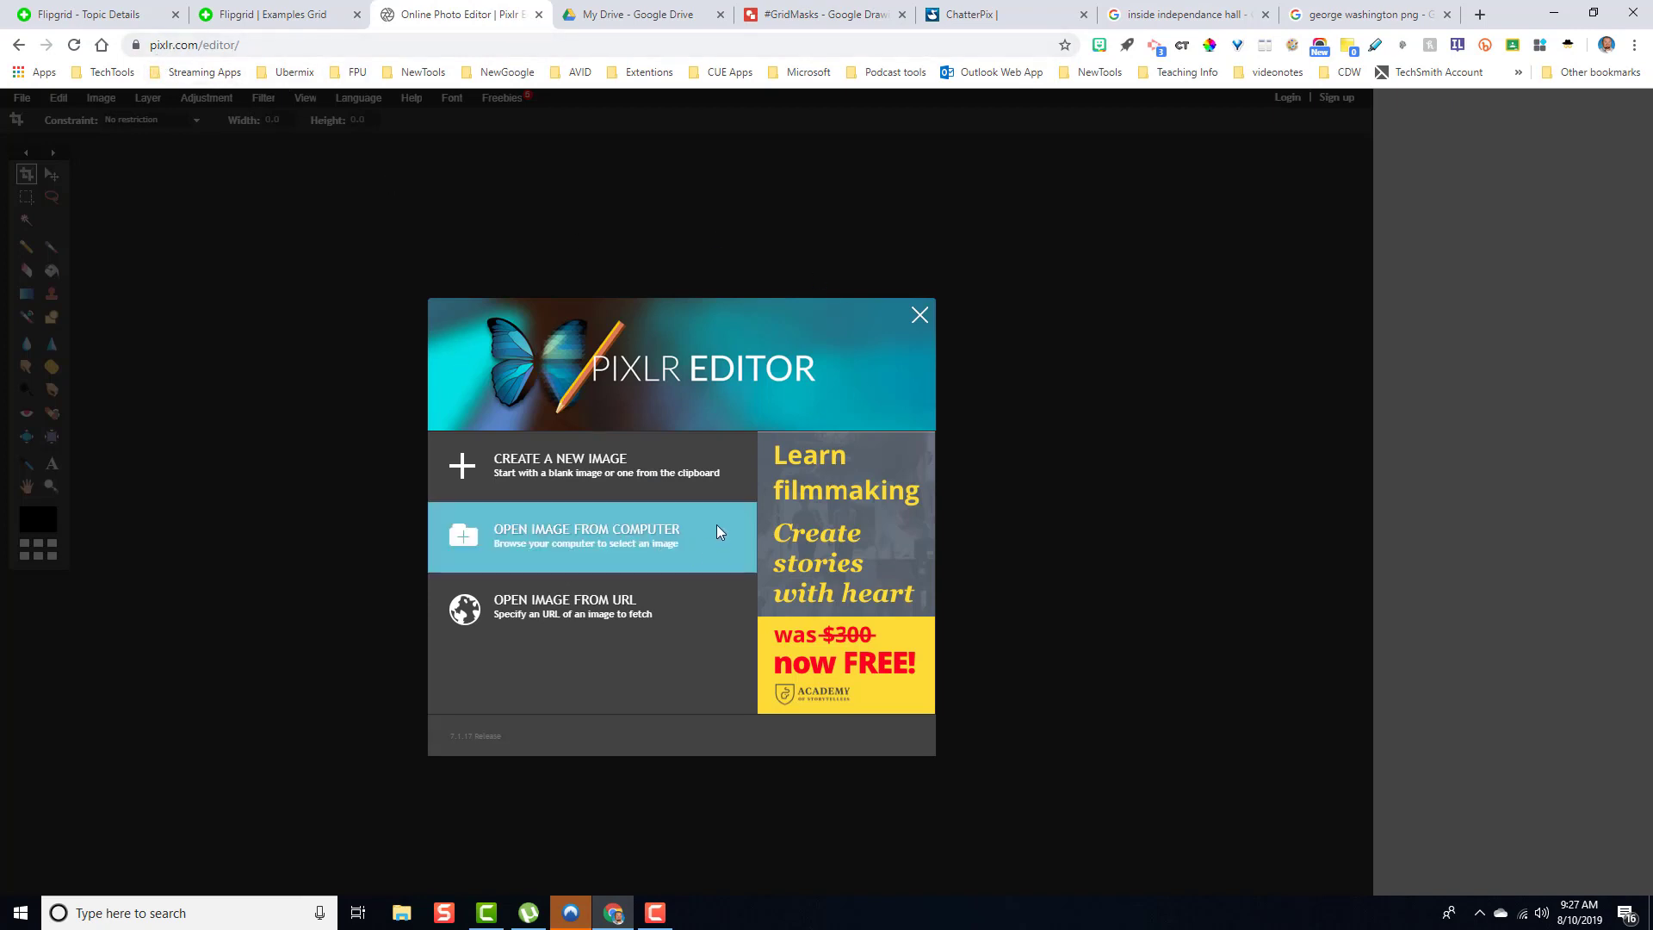
{"action": "left_click", "coordinate": [601, 540]}
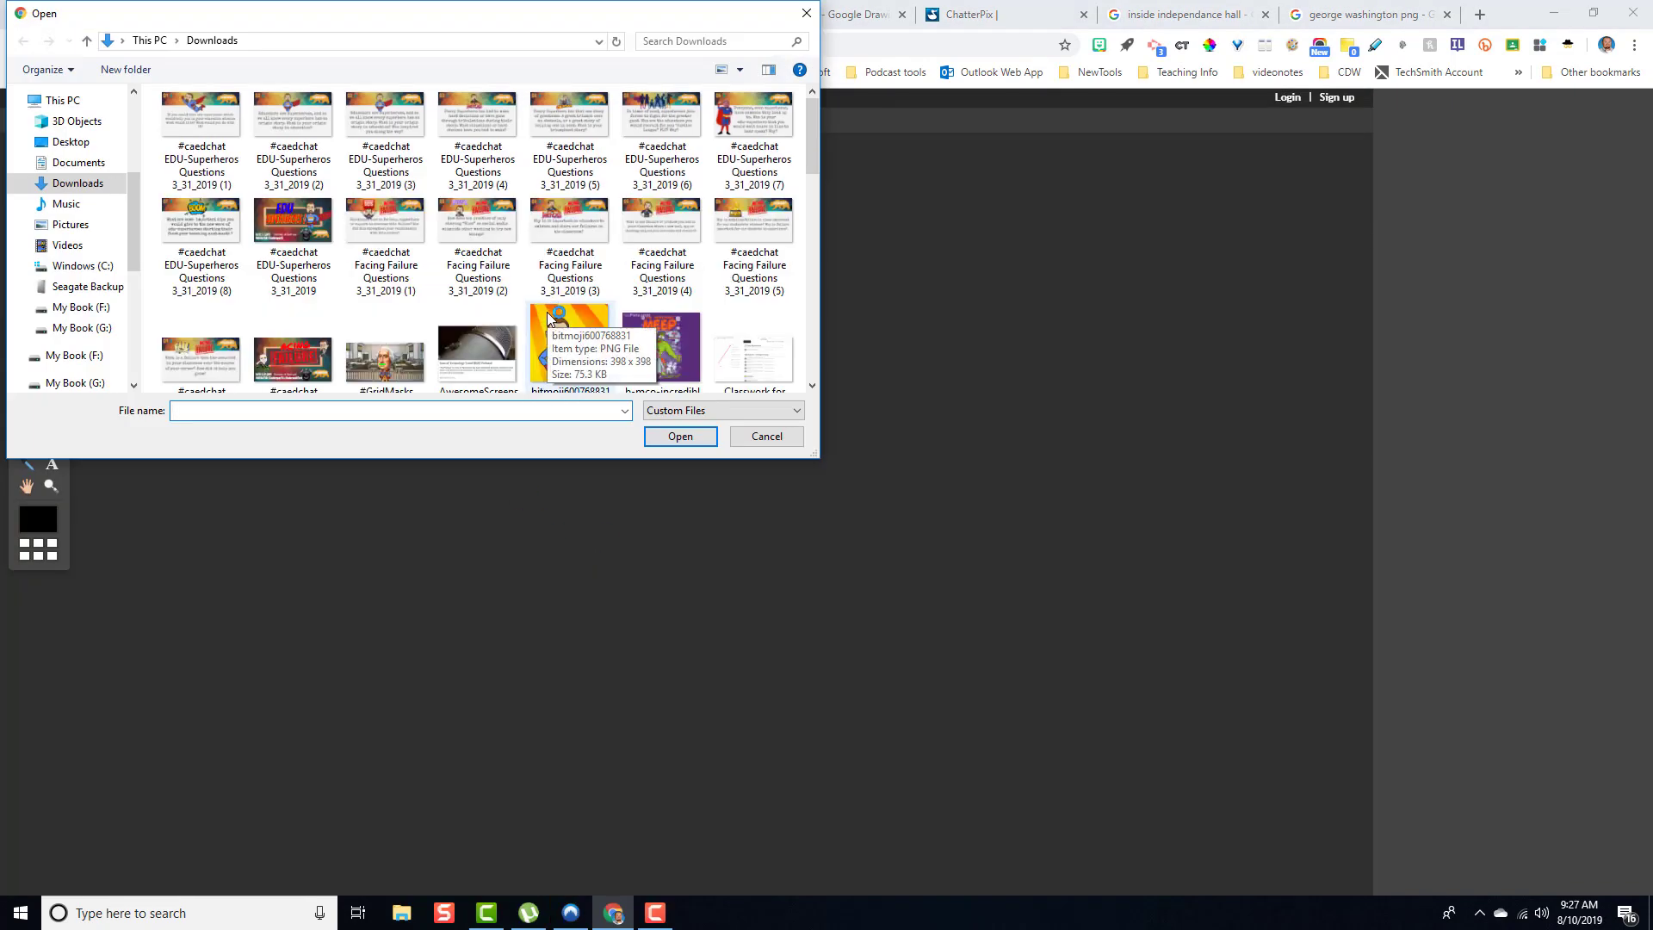
{"action": "scroll", "coordinate": [551, 320], "scroll_direction": "down", "scroll_amount": 2}
{"action": "scroll", "coordinate": [551, 320], "scroll_direction": "up", "scroll_amount": 2}
{"action": "left_click", "coordinate": [405, 365]}
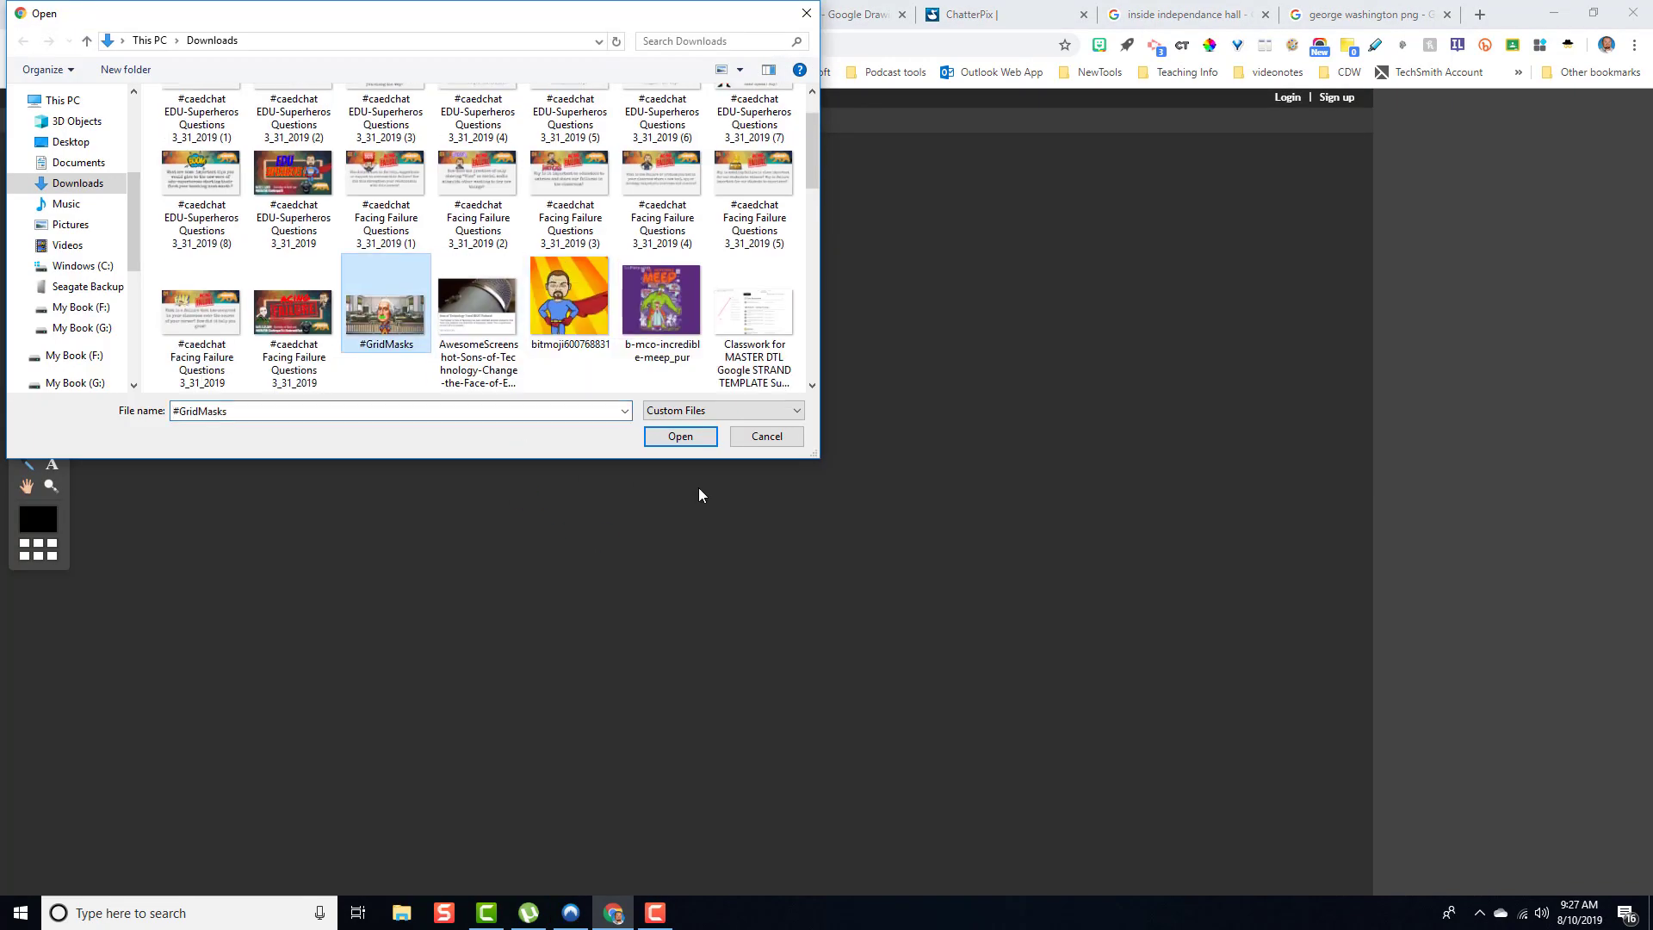
{"action": "left_click", "coordinate": [687, 446]}
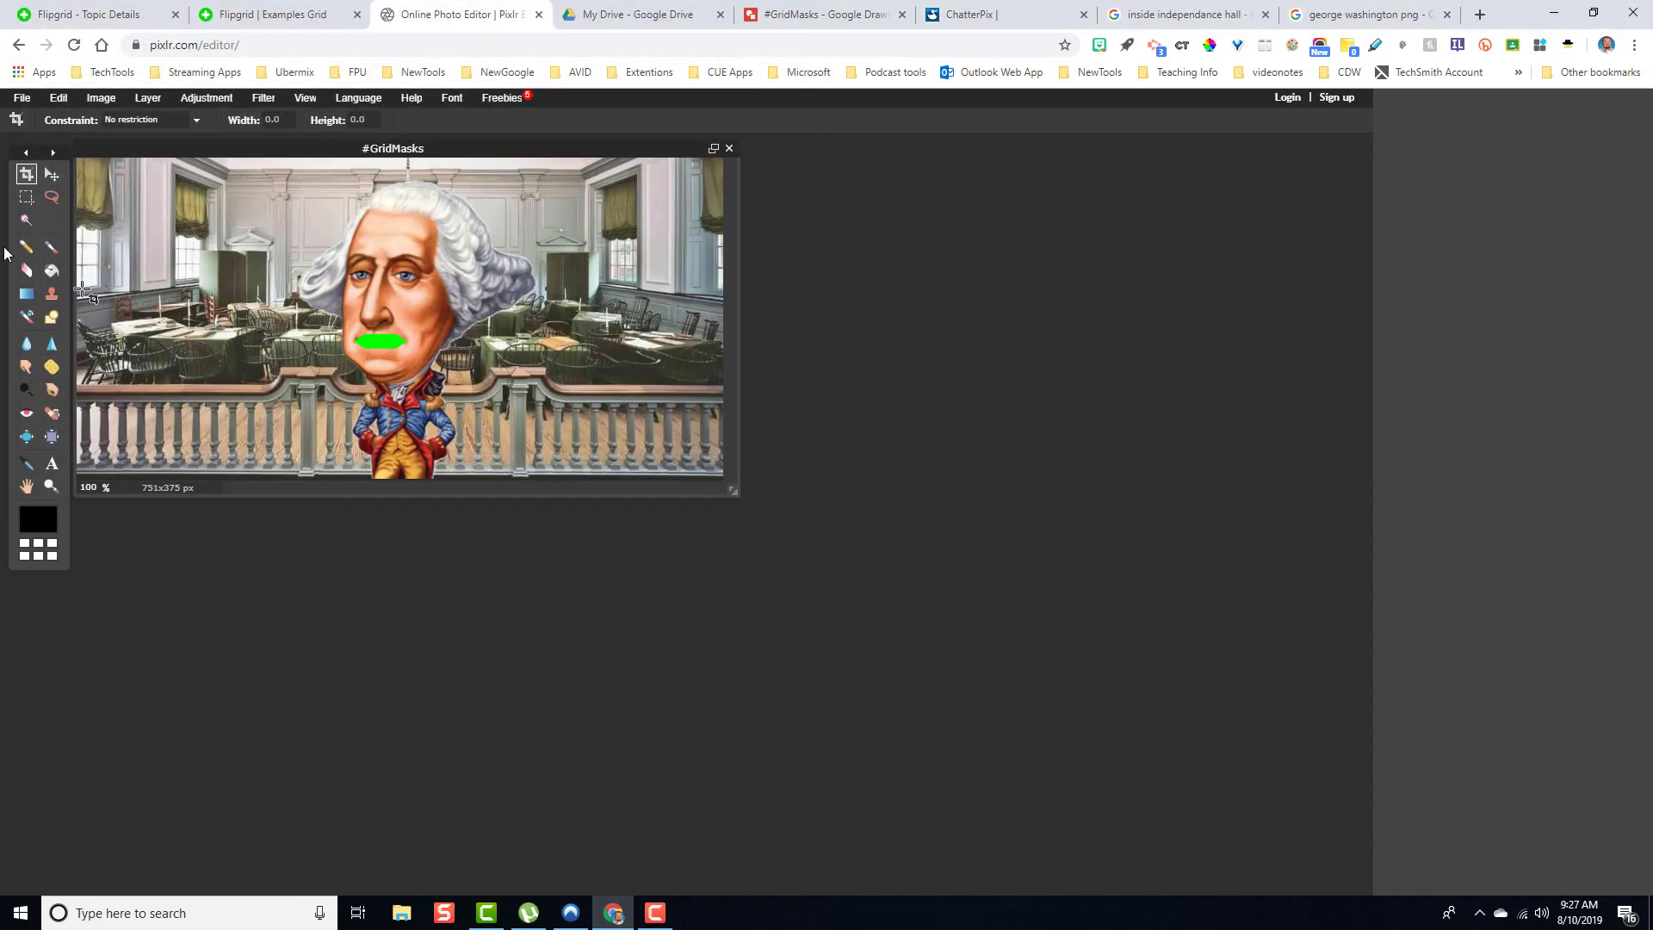
- Clear the green mouth with the Magic Wand and save the image as #GridMasks PNG, replacing the existing file
{"action": "left_click", "coordinate": [25, 220]}
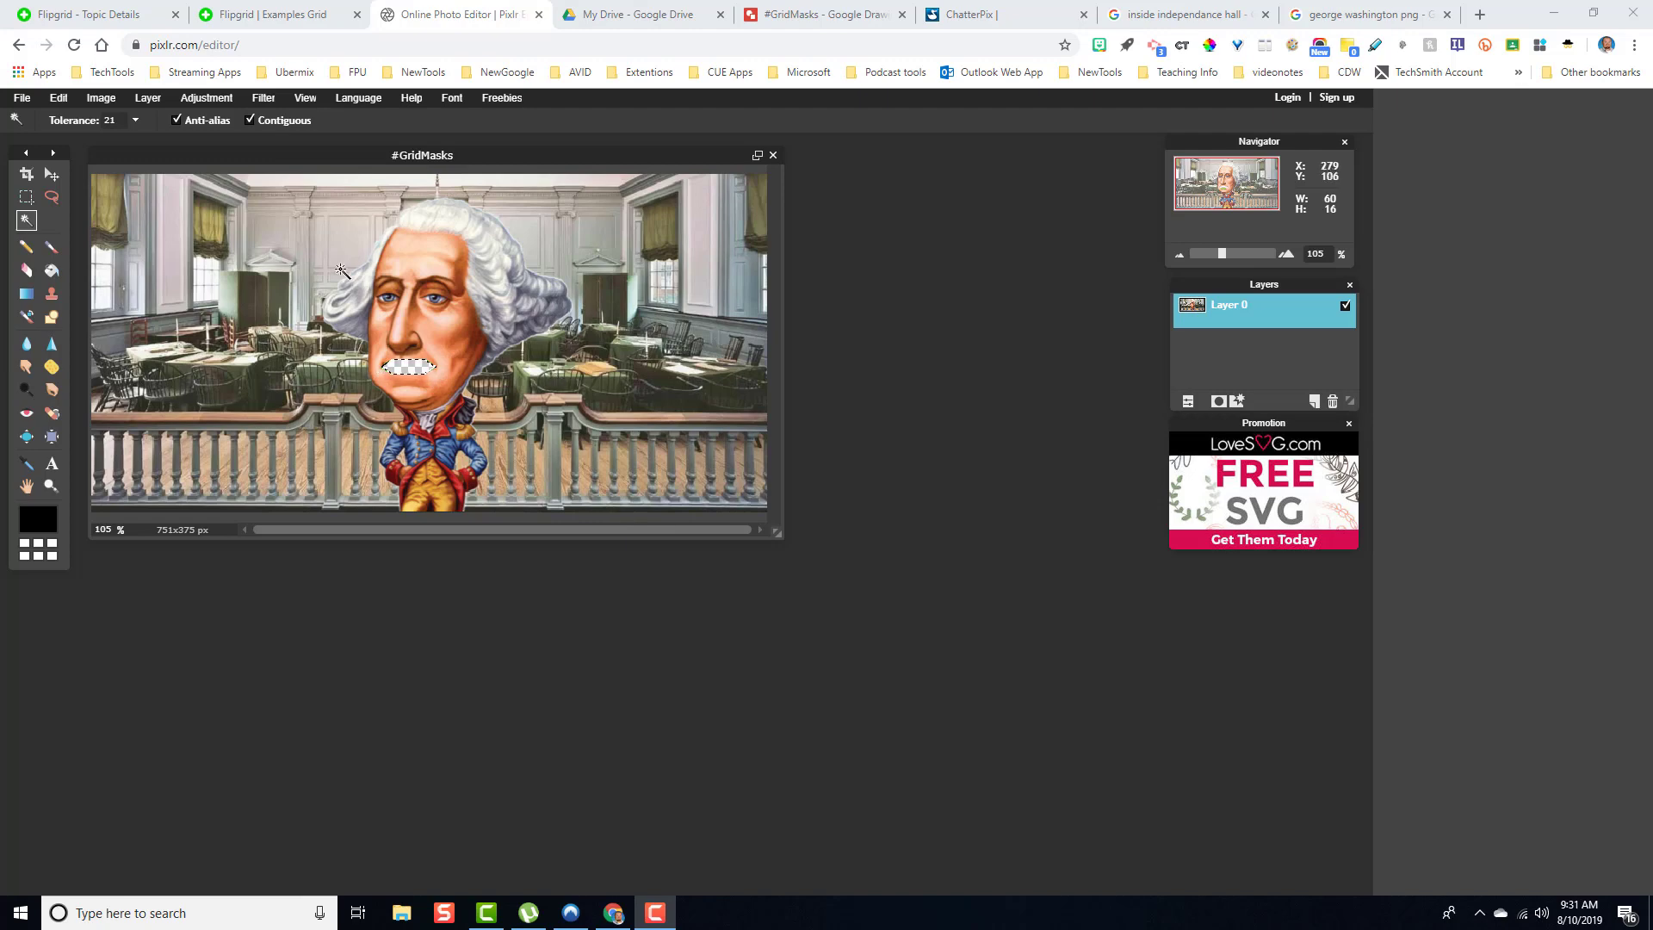
{"action": "left_click", "coordinate": [23, 100]}
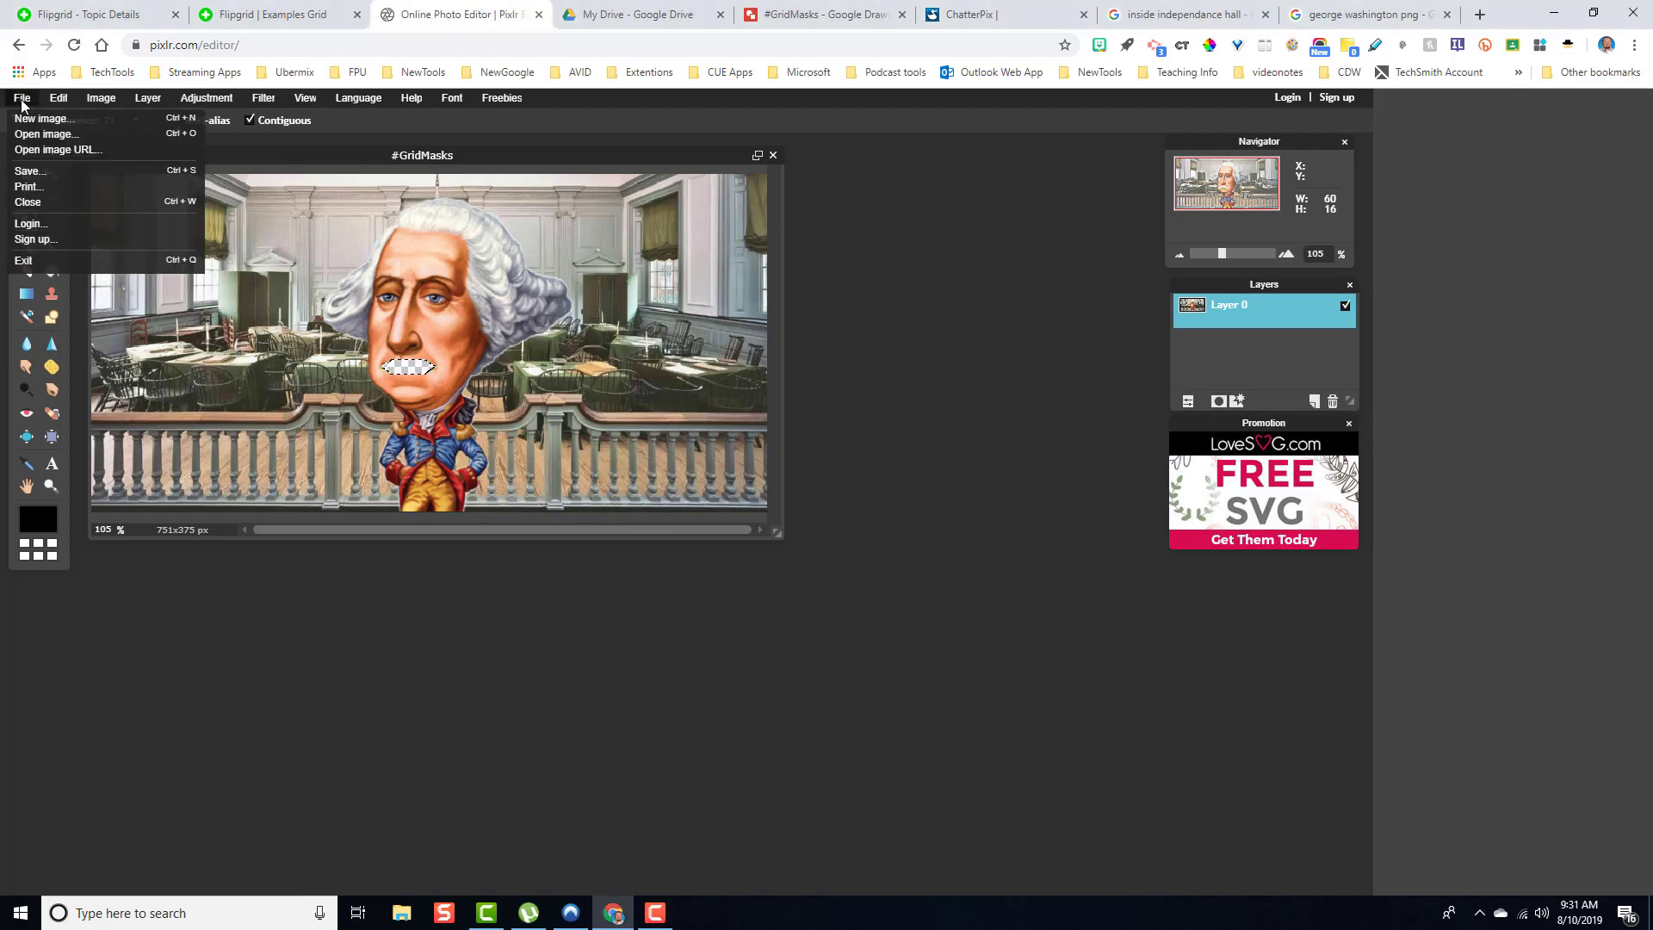
{"action": "left_click", "coordinate": [61, 171]}
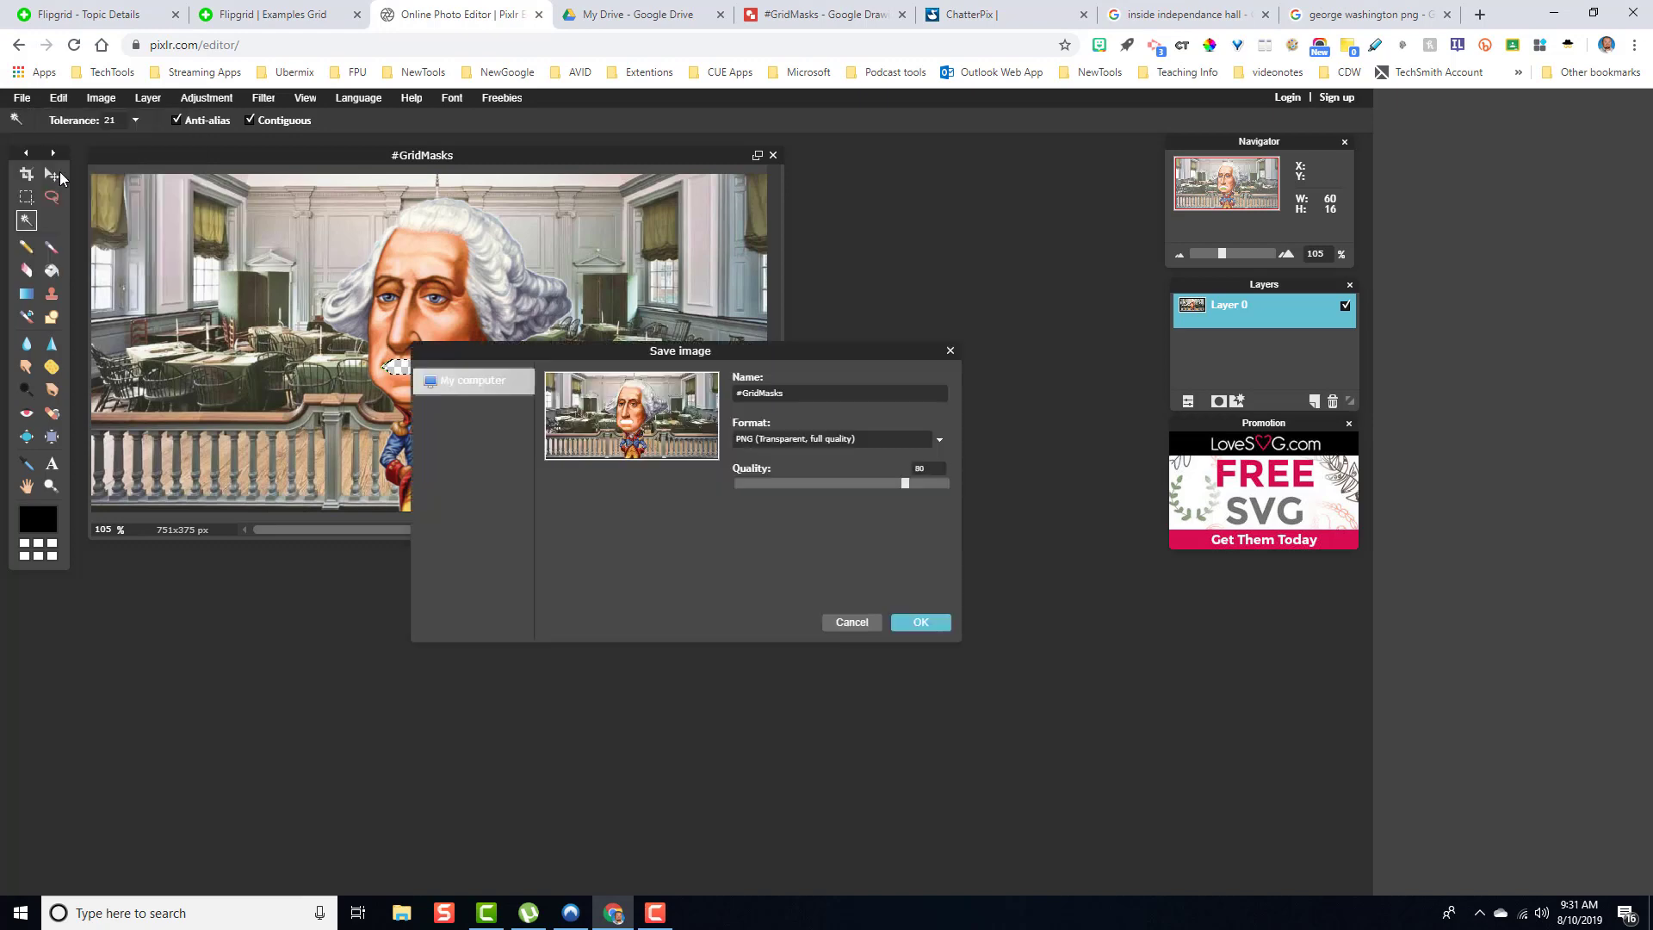
{"action": "left_click", "coordinate": [921, 622]}
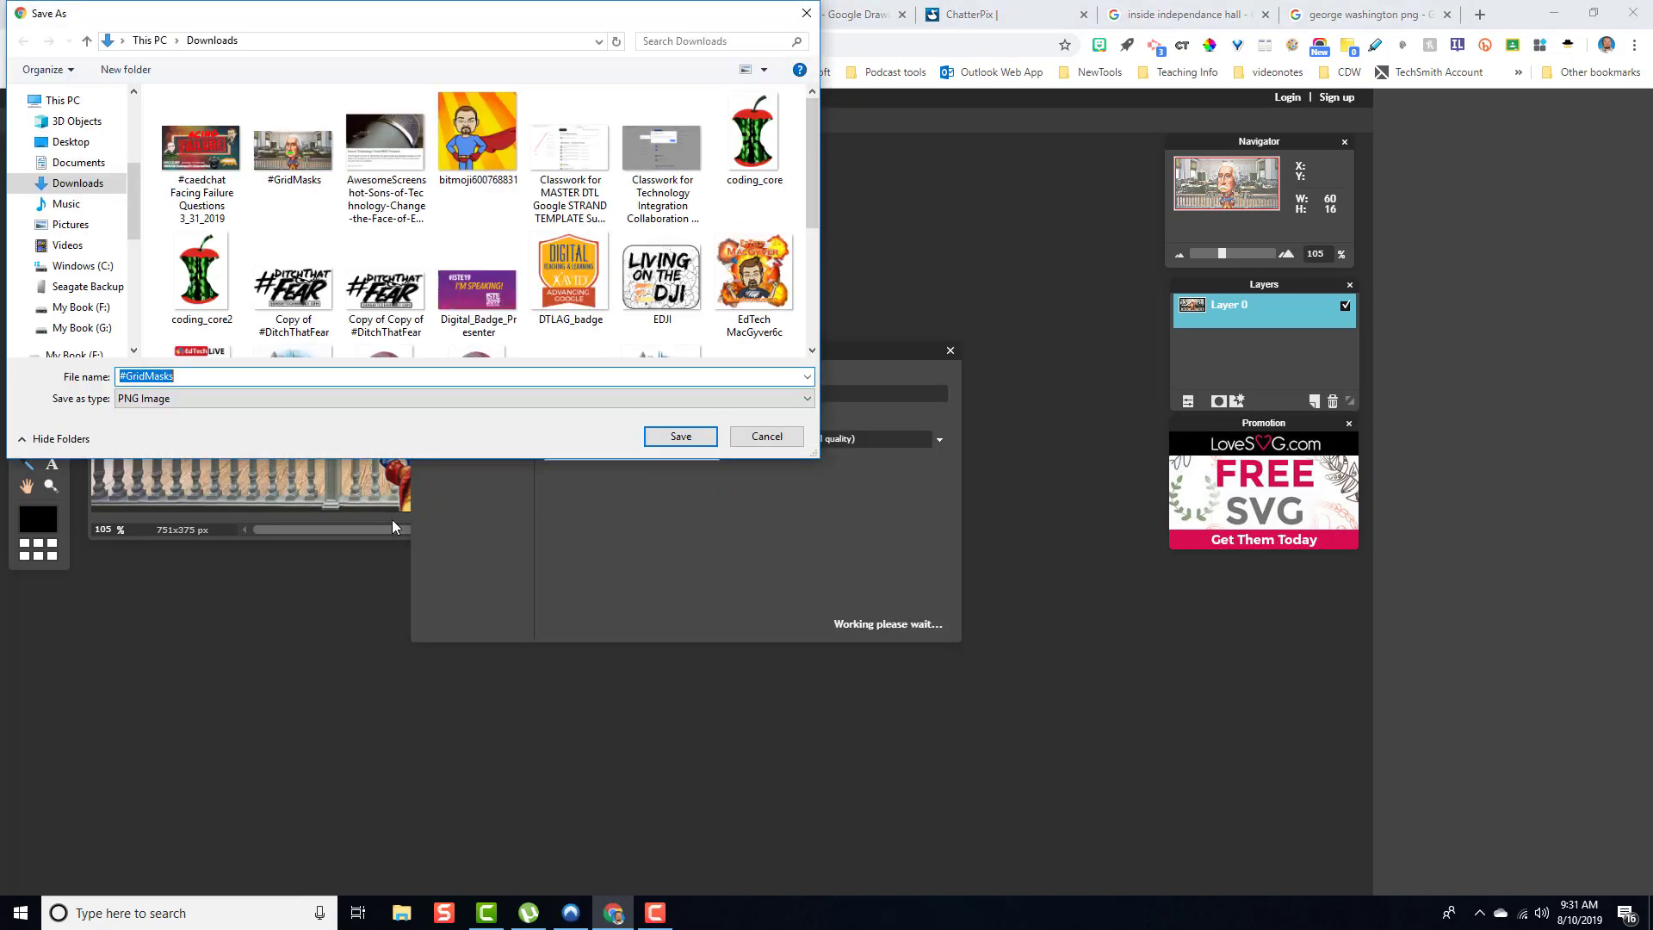
{"action": "left_click", "coordinate": [680, 441]}
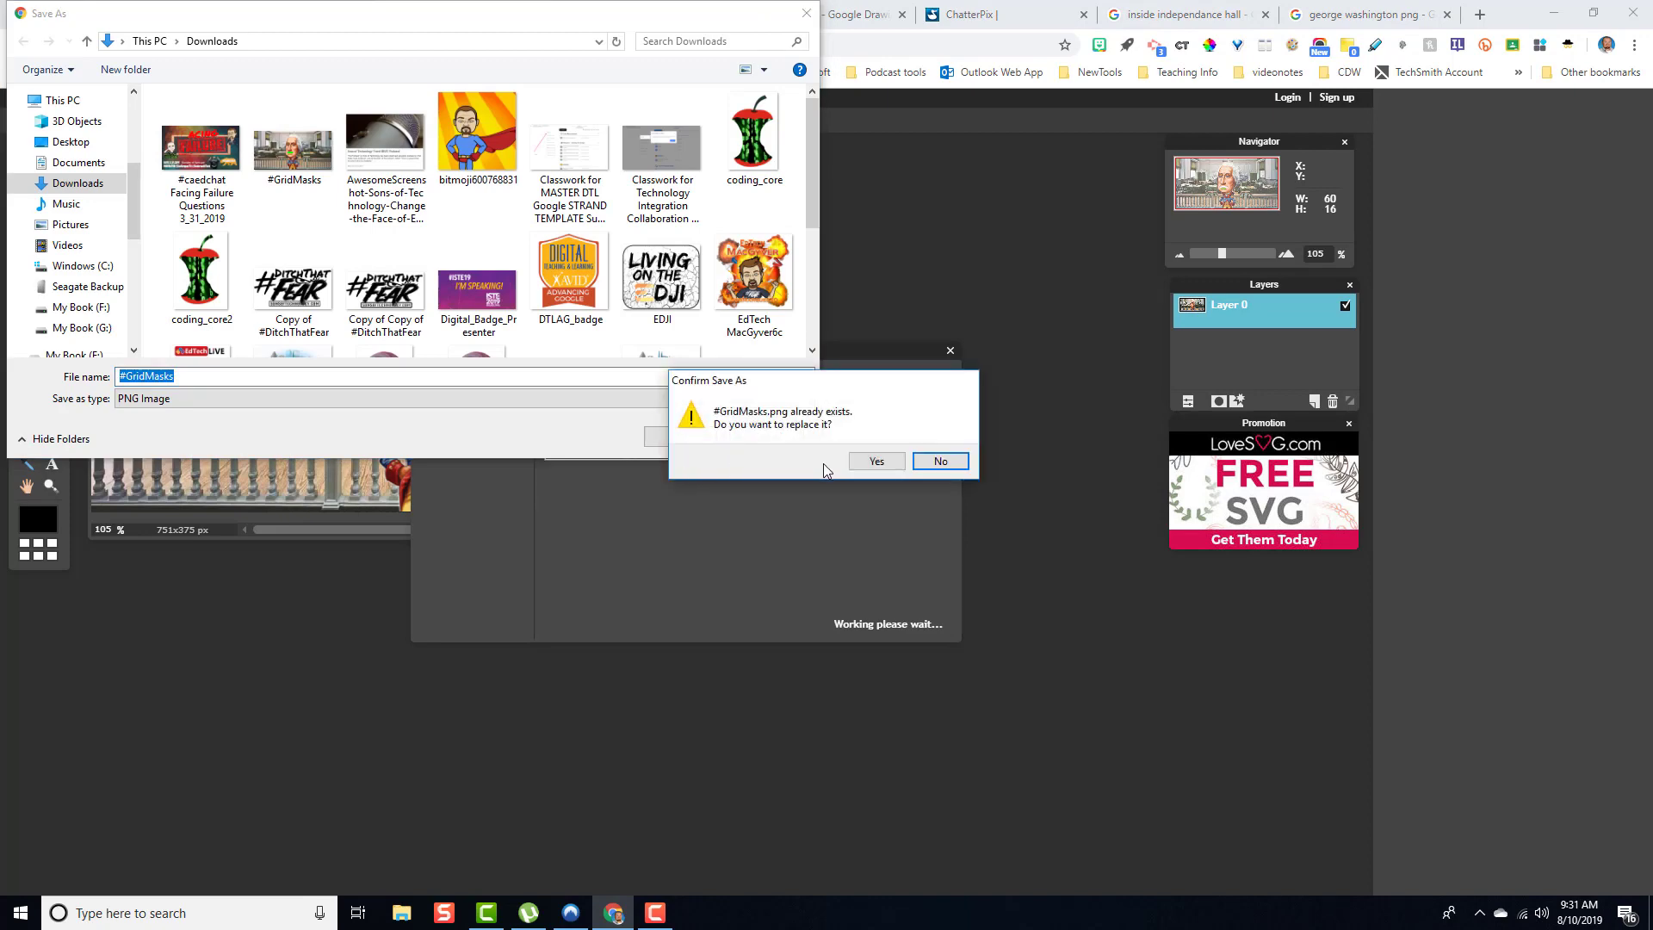
{"action": "left_click", "coordinate": [875, 465]}
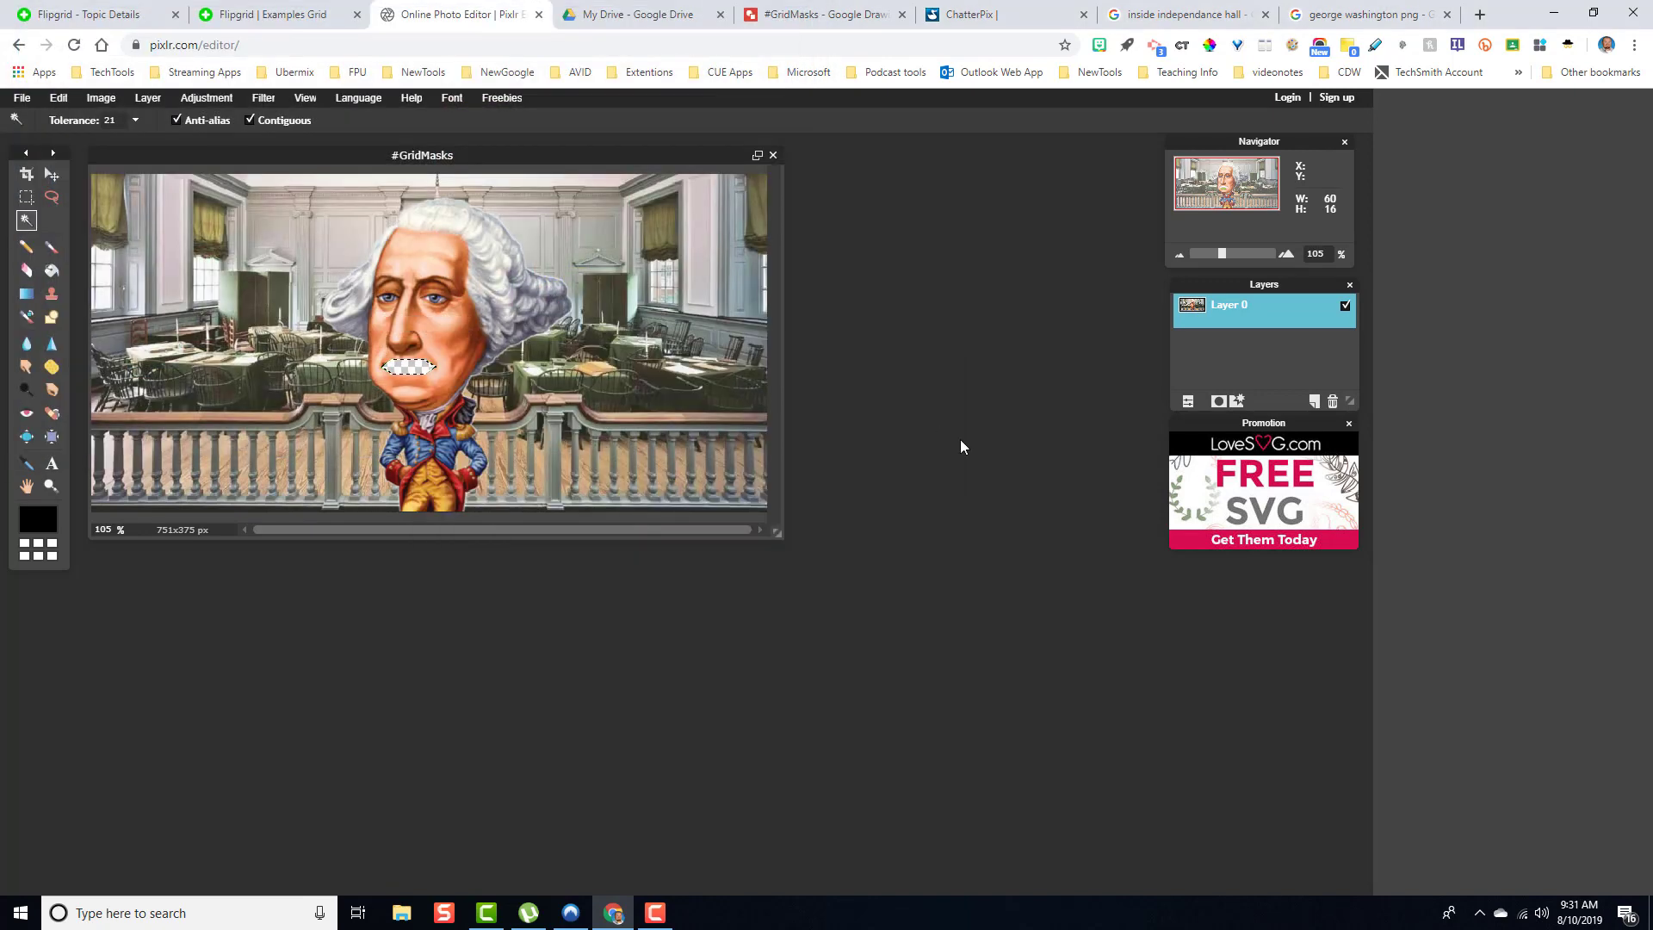
- Switch to the Flipgrid Examples Grid topic and start a new video response
{"action": "left_click", "coordinate": [295, 23]}
{"action": "scroll", "coordinate": [822, 547], "scroll_direction": "down", "scroll_amount": 3}
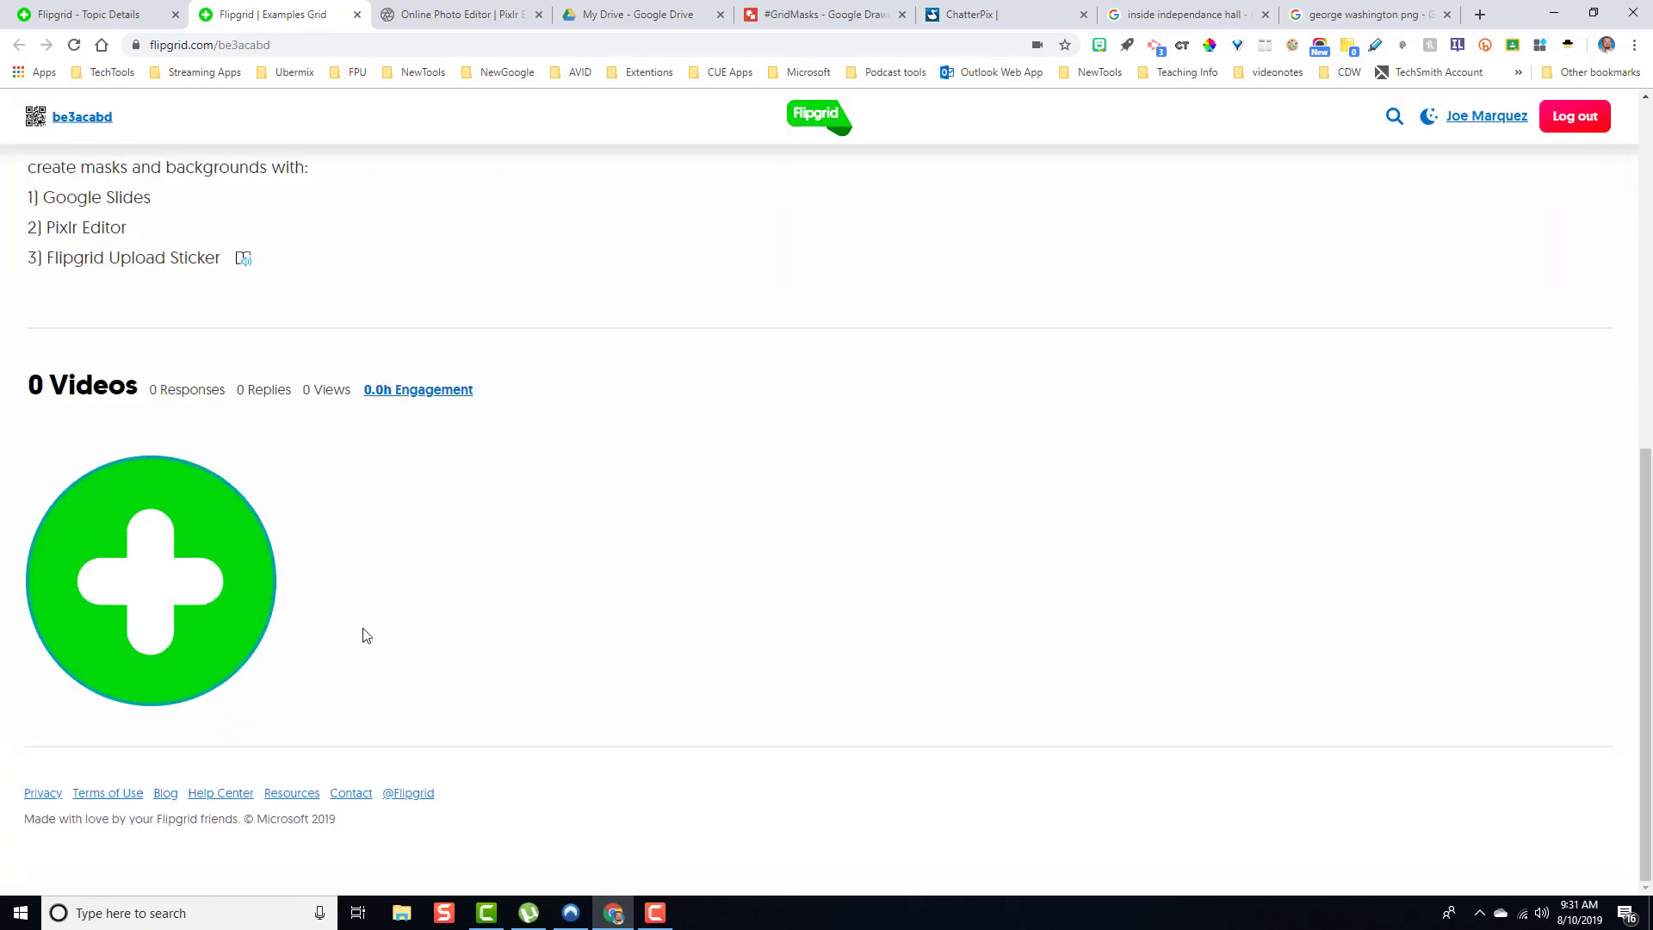
{"action": "left_click", "coordinate": [217, 581]}
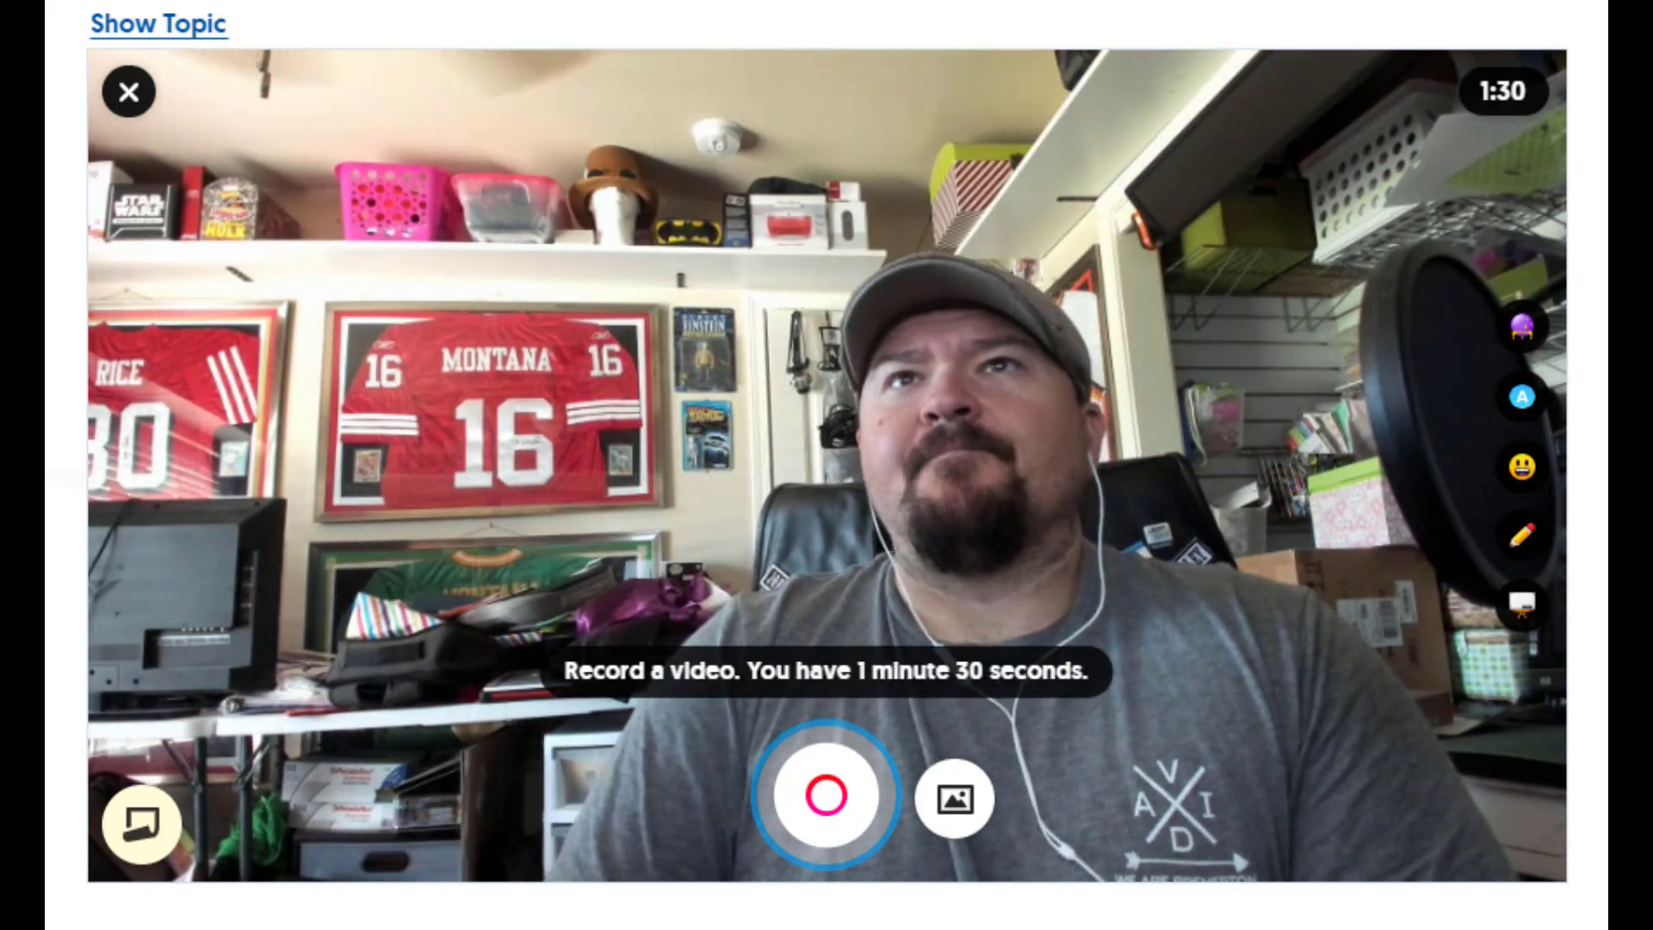
- Upload the saved #GridMasks image as a sticker
{"action": "left_click", "coordinate": [964, 803]}
{"action": "left_click", "coordinate": [526, 564]}
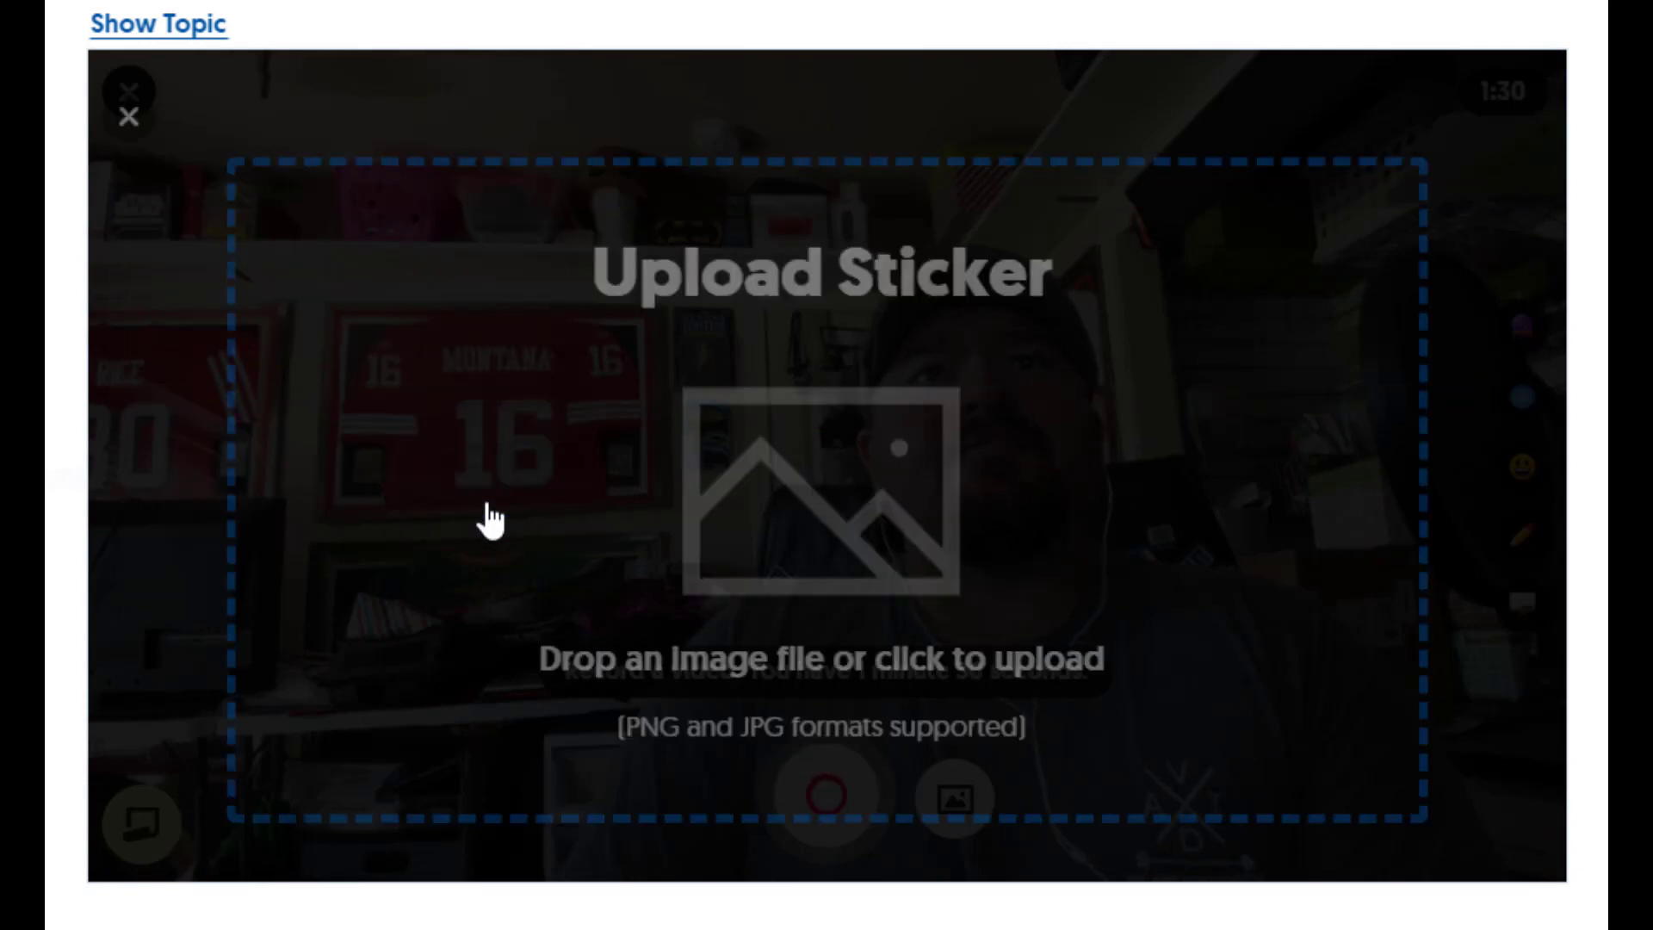
{"action": "left_click", "coordinate": [867, 513]}
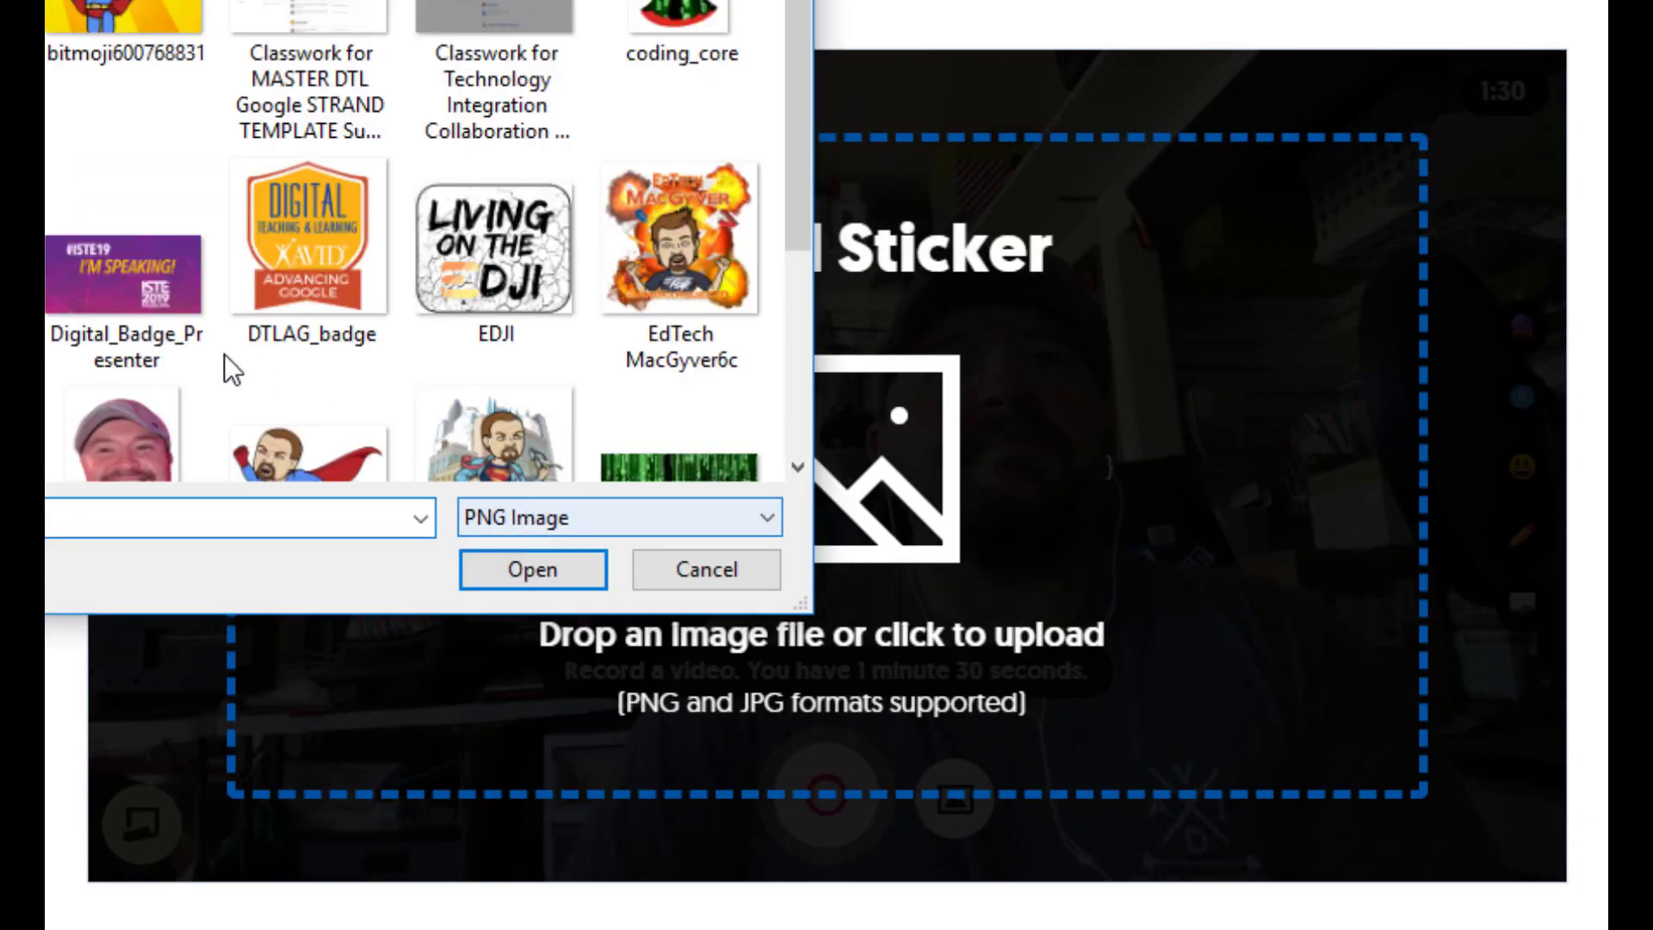
{"action": "left_click", "coordinate": [541, 582]}
- Enlarge and reposition the sticker so it fills the whole video frame
{"action": "left_click_drag", "start_coordinate": [866, 462], "coordinate": [474, 226]}
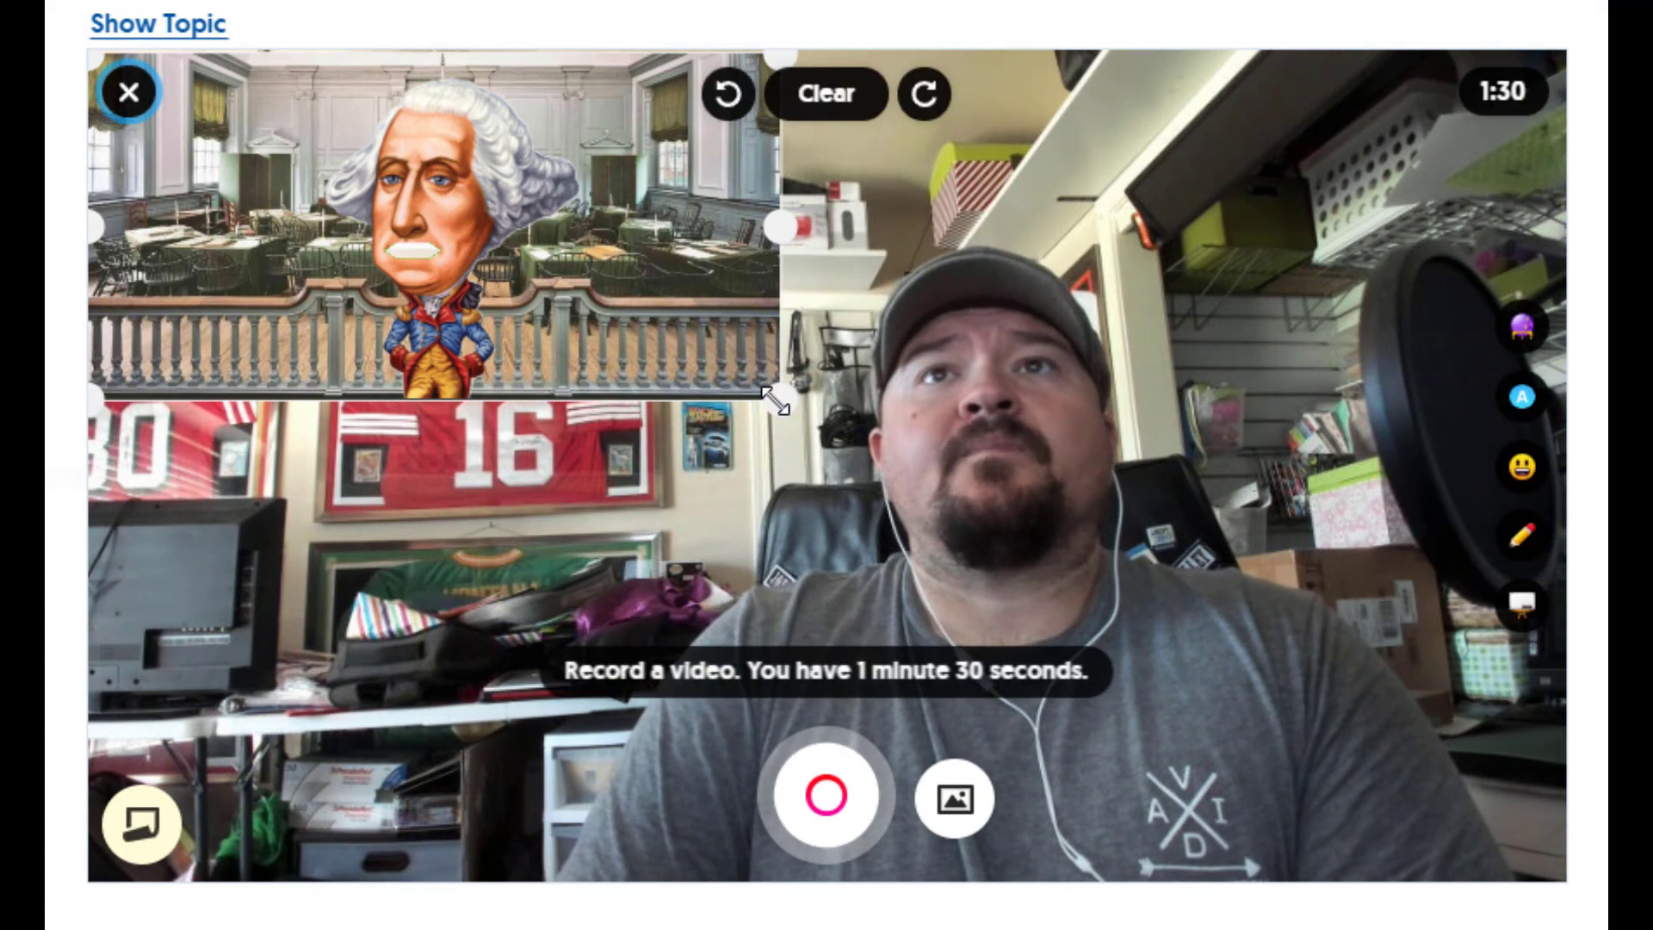
{"action": "left_click_drag", "start_coordinate": [775, 400], "coordinate": [1470, 877]}
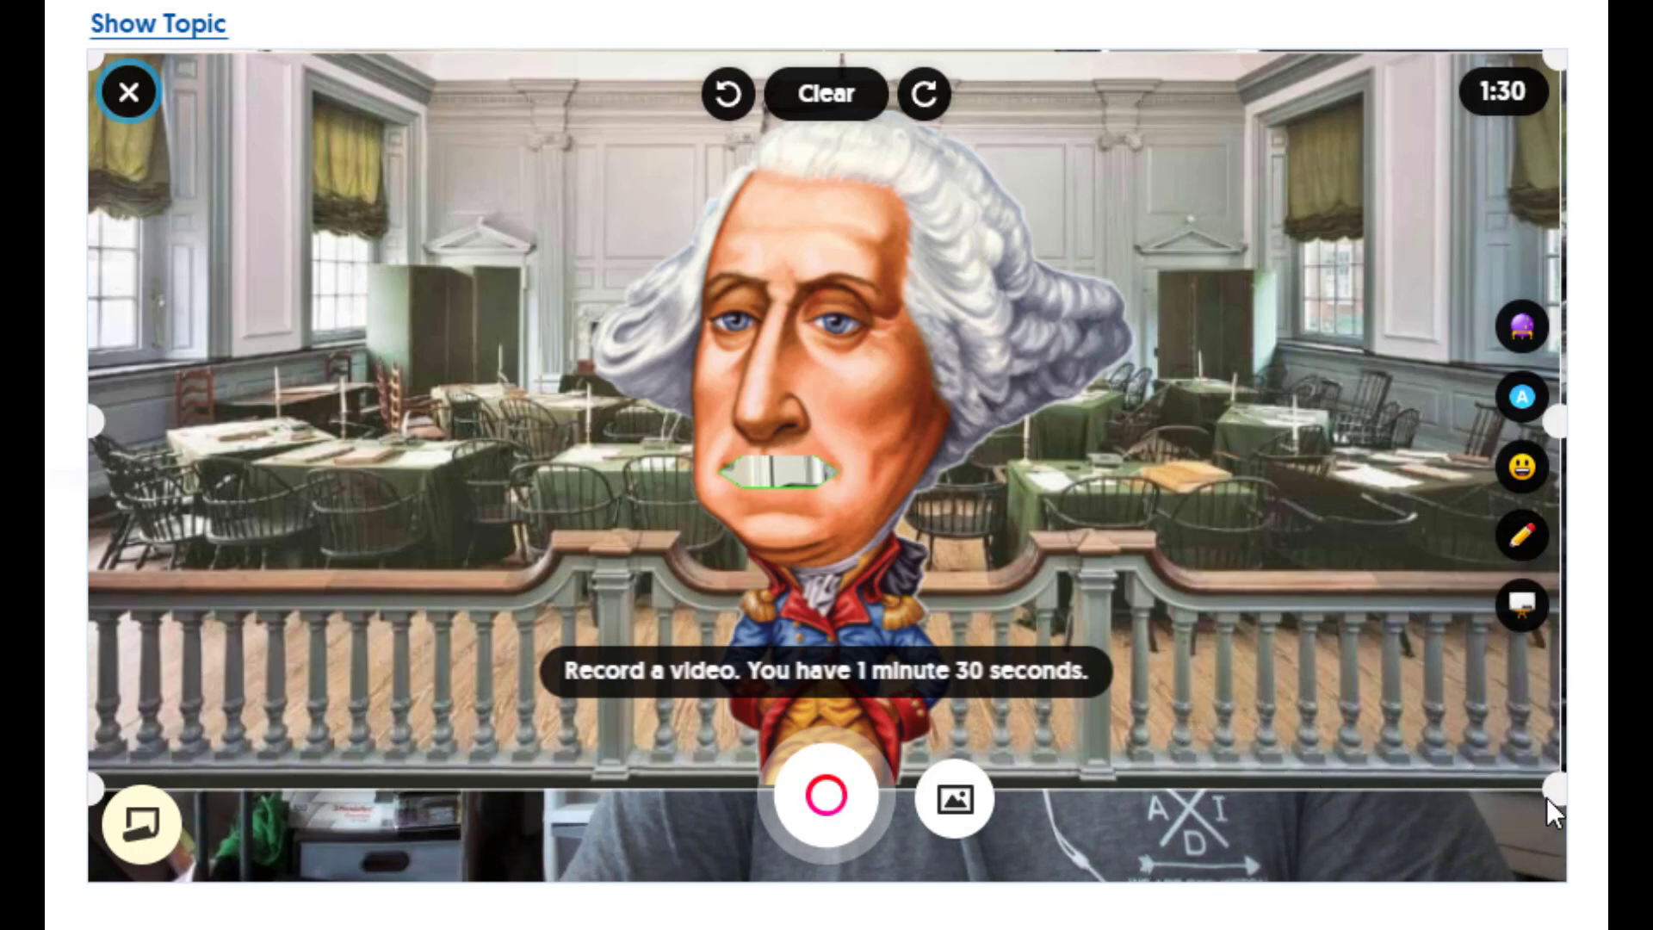
{"action": "left_click_drag", "start_coordinate": [1550, 789], "coordinate": [1529, 848]}
{"action": "left_click_drag", "start_coordinate": [1413, 664], "coordinate": [1413, 708]}
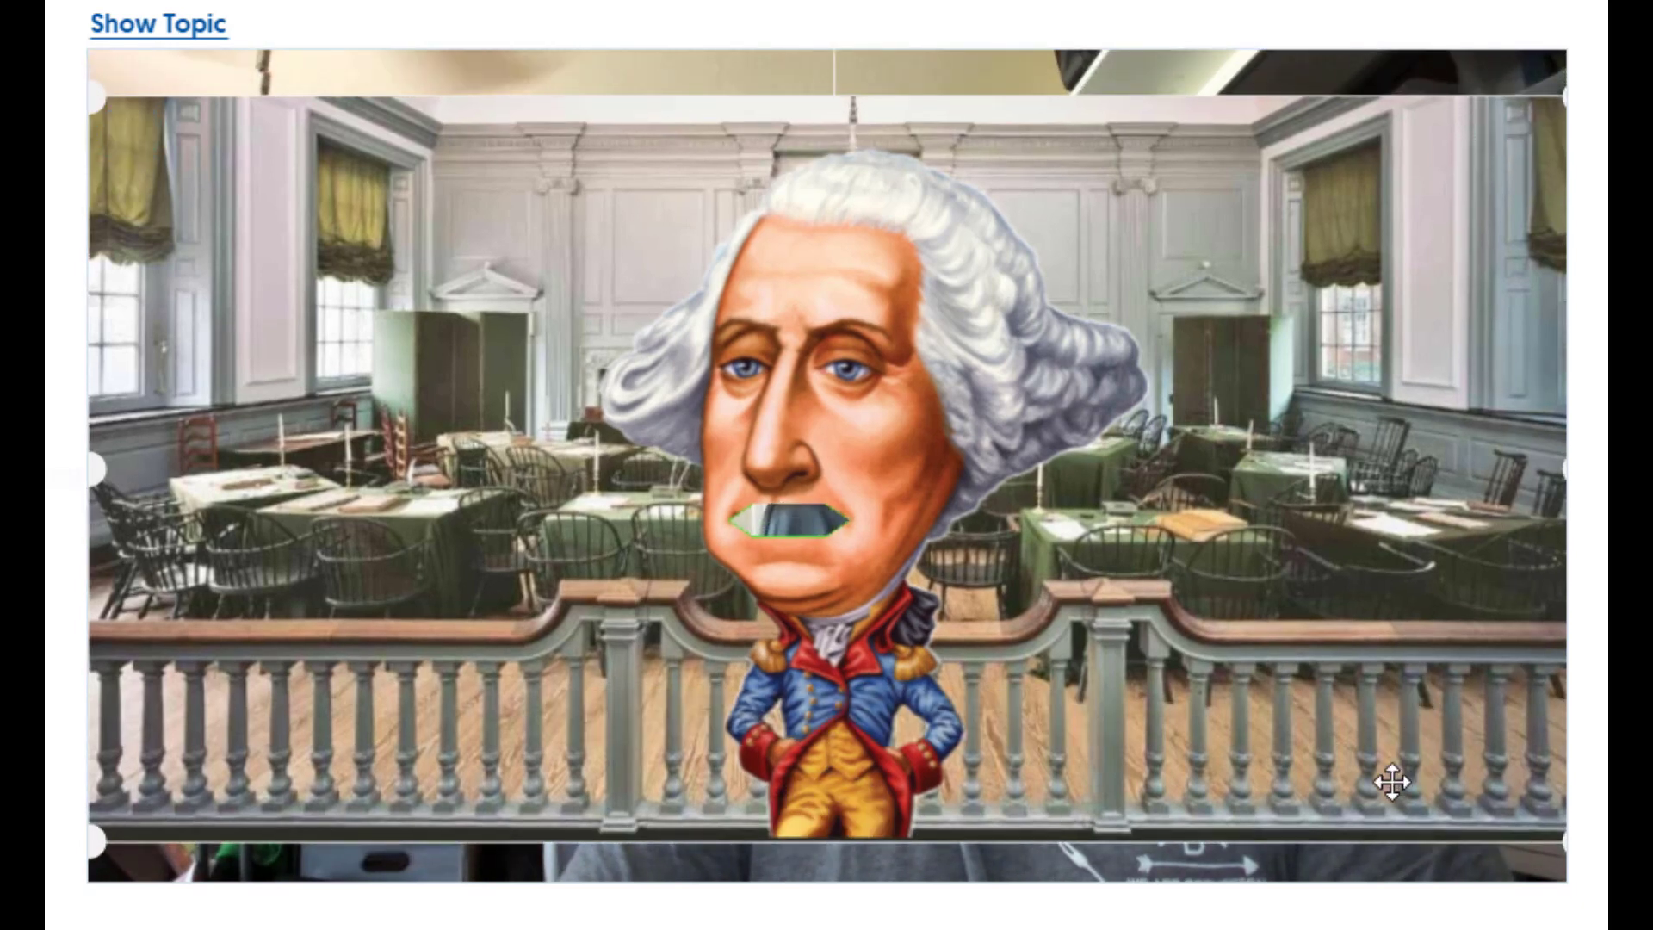
{"action": "left_click_drag", "start_coordinate": [1392, 781], "coordinate": [1391, 782]}
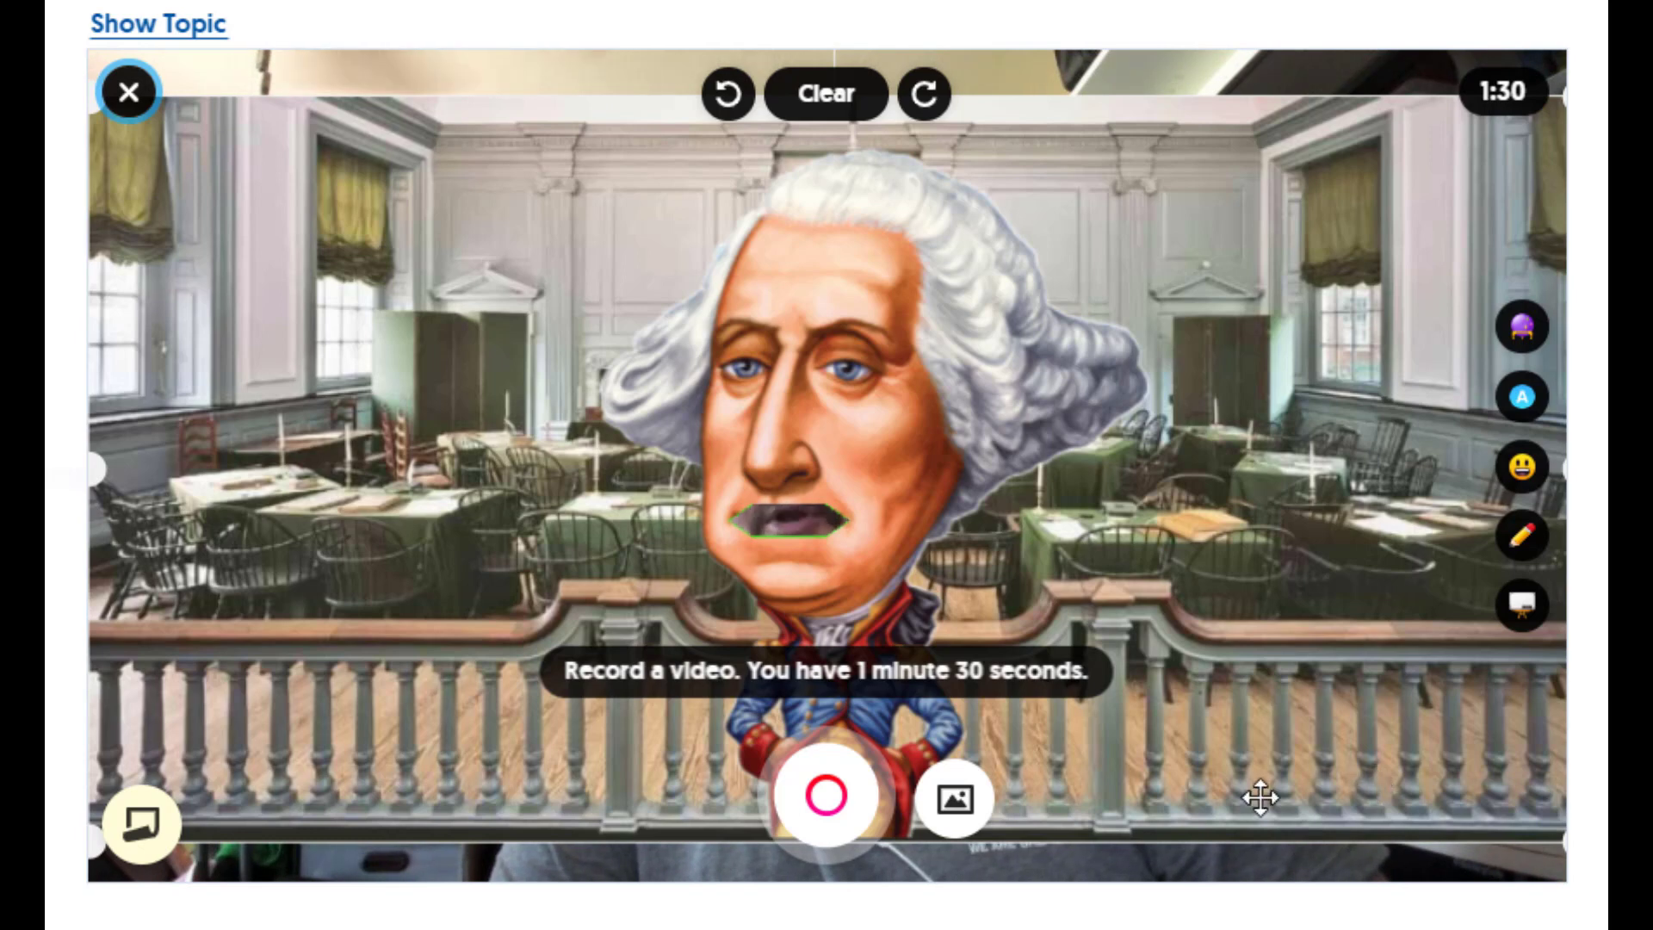
- Record a short talking clip behind the mask, review the playback, and continue
{"action": "left_click", "coordinate": [828, 794]}
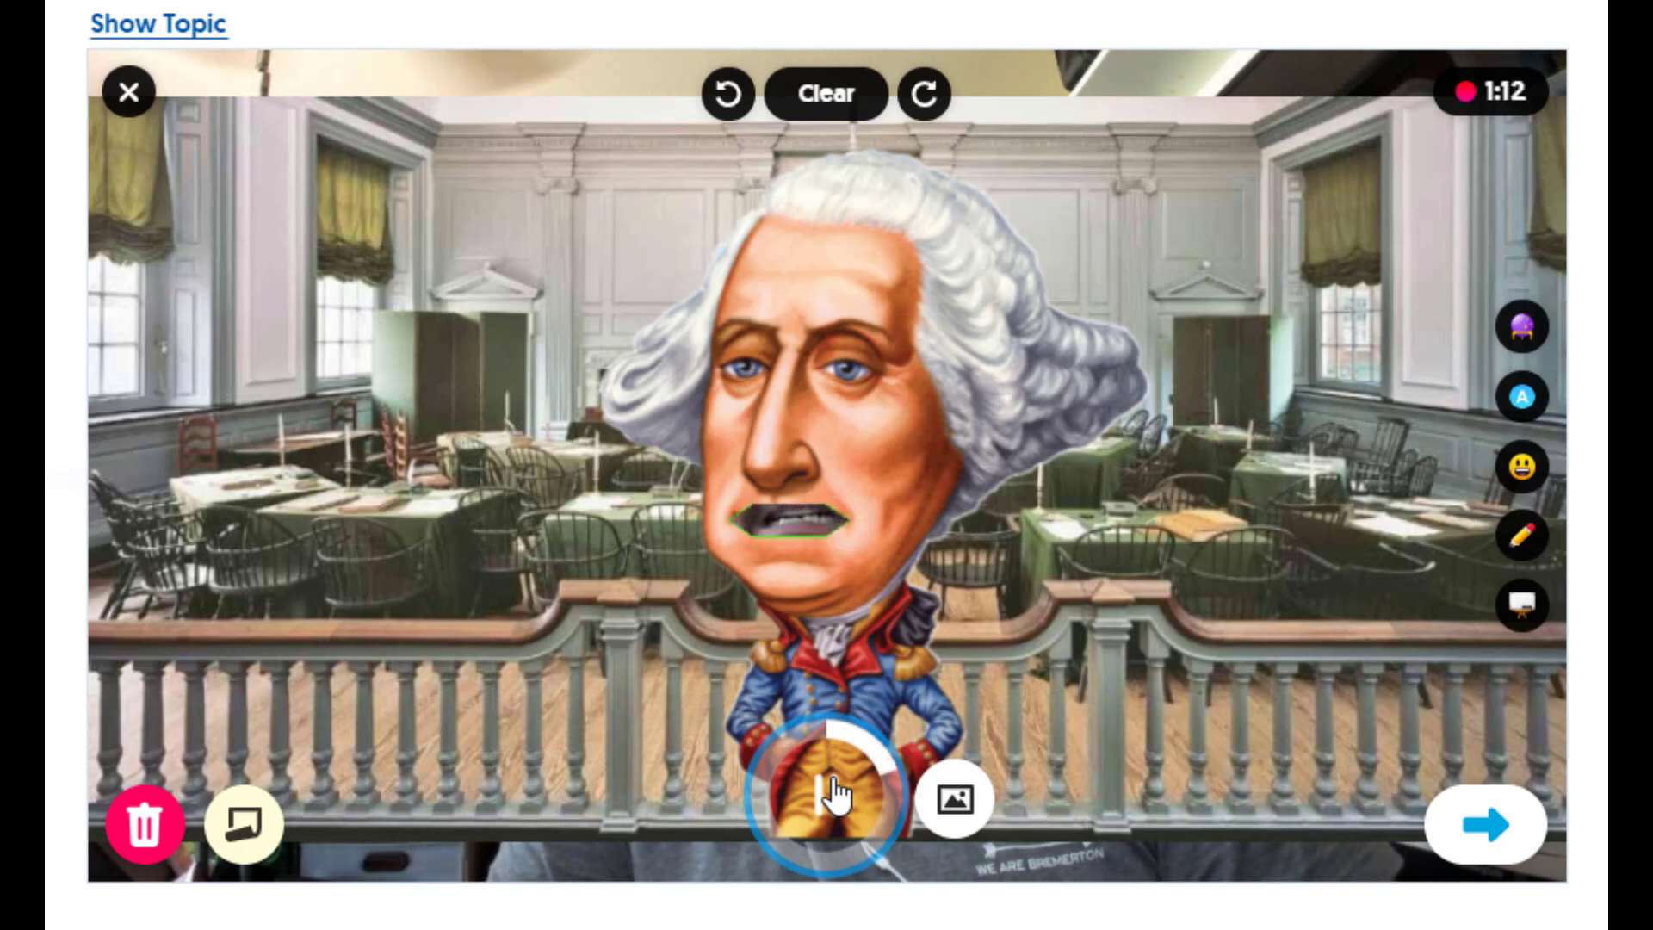
{"action": "left_click", "coordinate": [834, 793]}
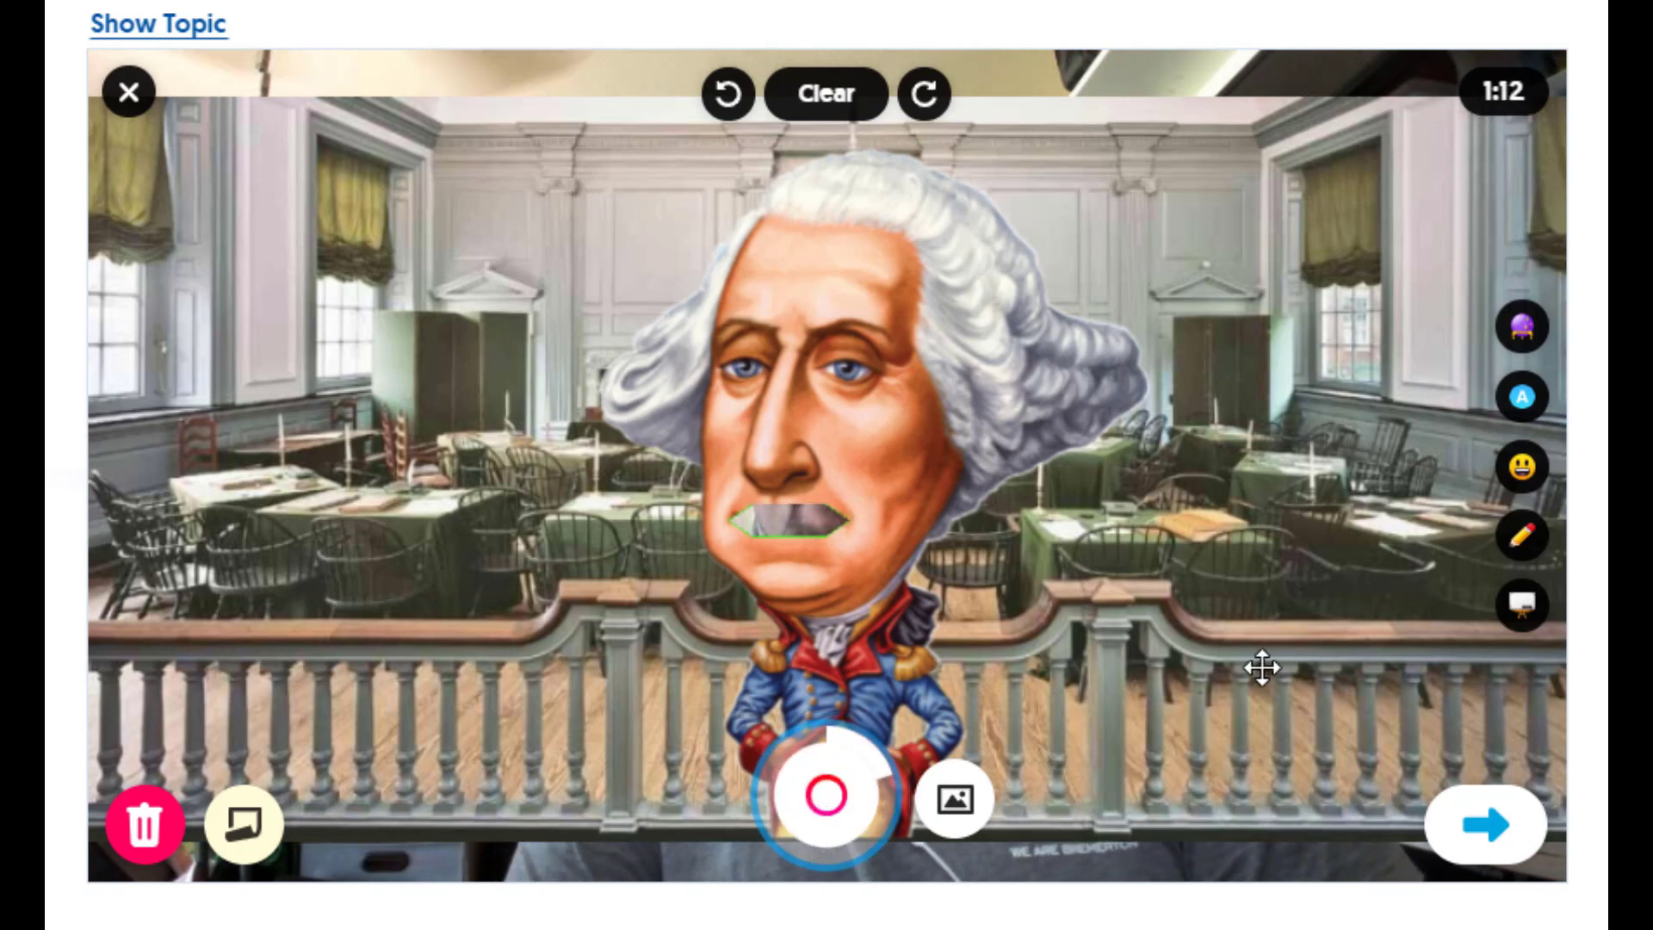
{"action": "left_click", "coordinate": [1481, 848]}
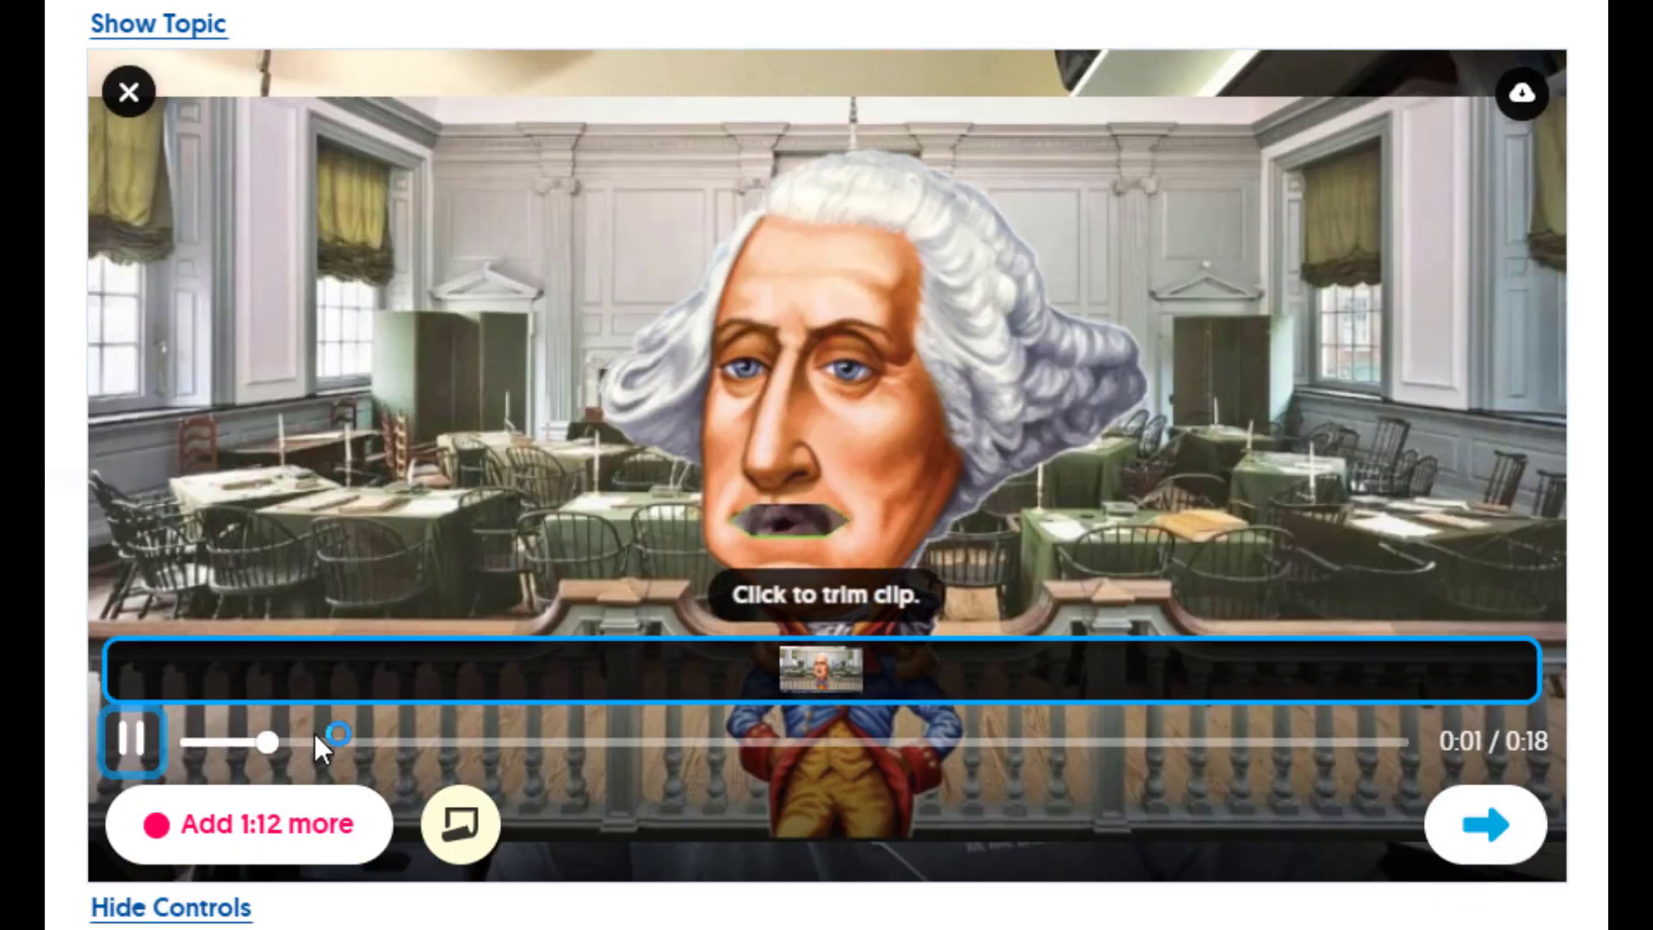
{"action": "left_click", "coordinate": [129, 743]}
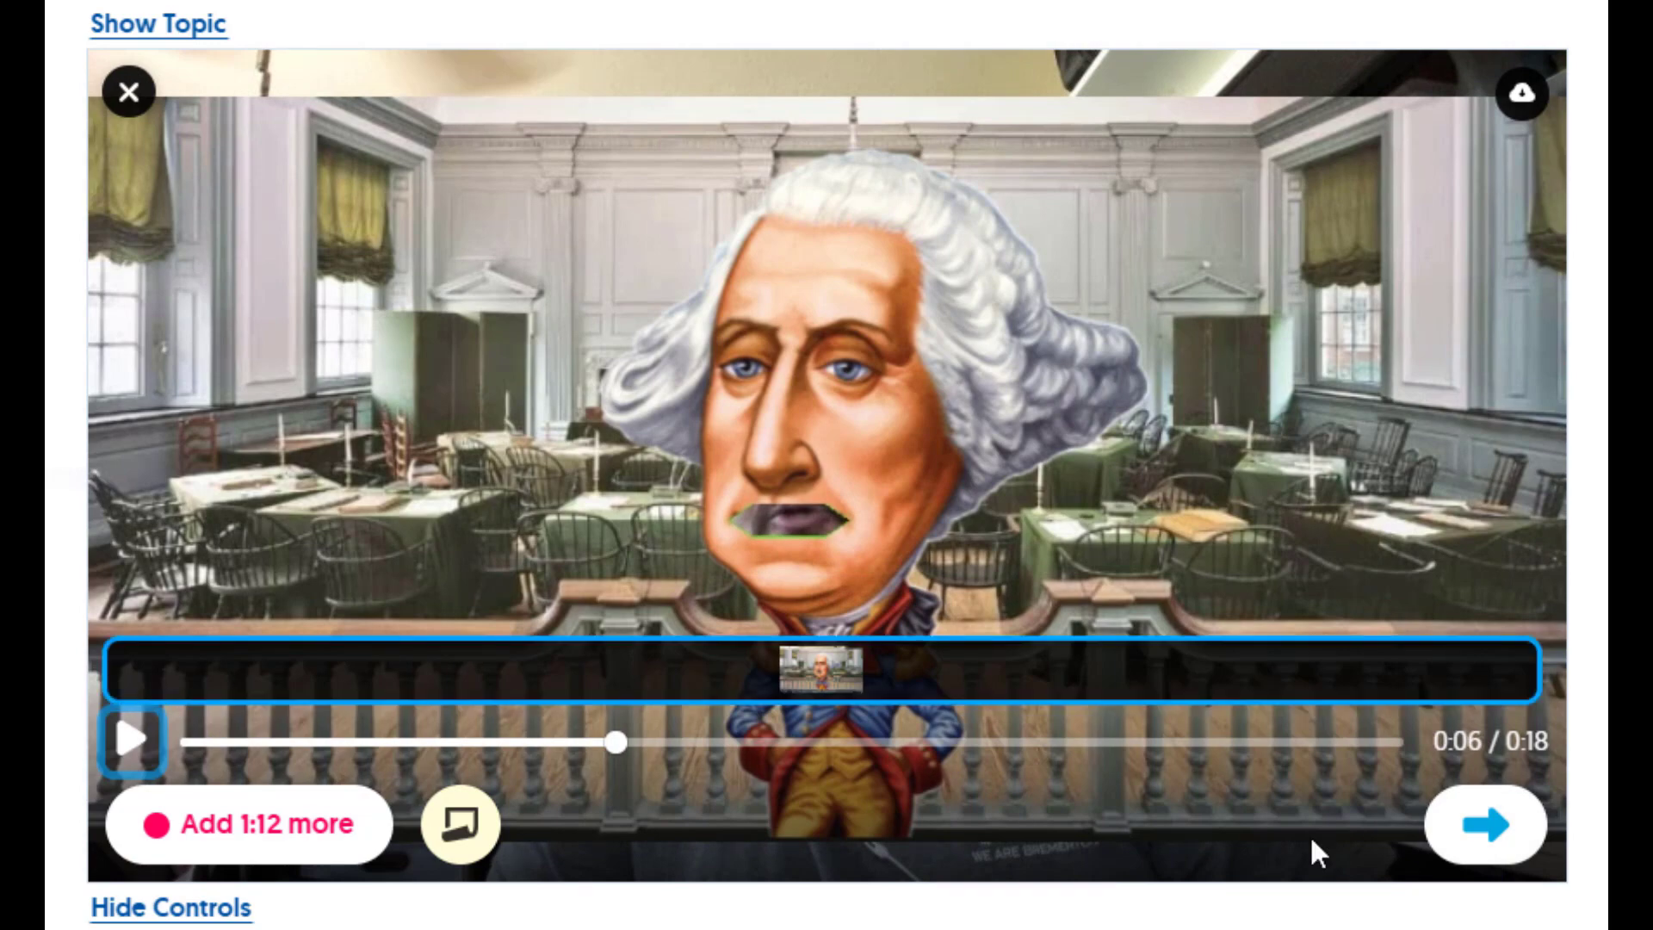
{"action": "left_click", "coordinate": [1491, 828]}
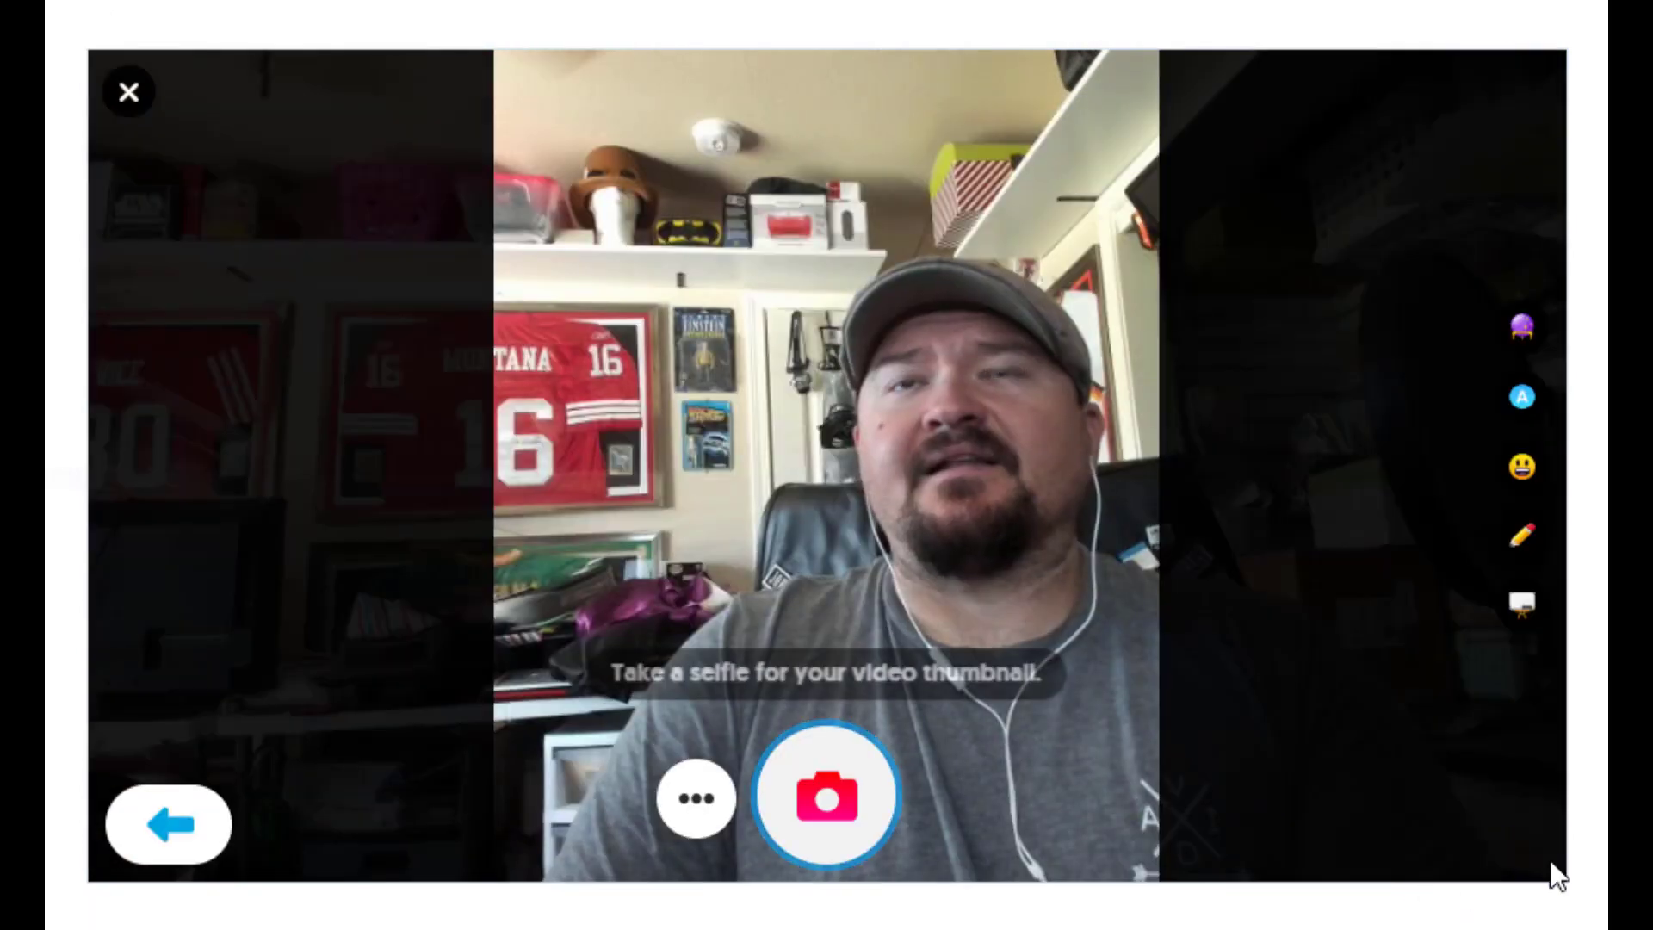
- Use a frame from the video as the thumbnail and accept it
{"action": "left_click", "coordinate": [696, 813]}
{"action": "left_click", "coordinate": [472, 334]}
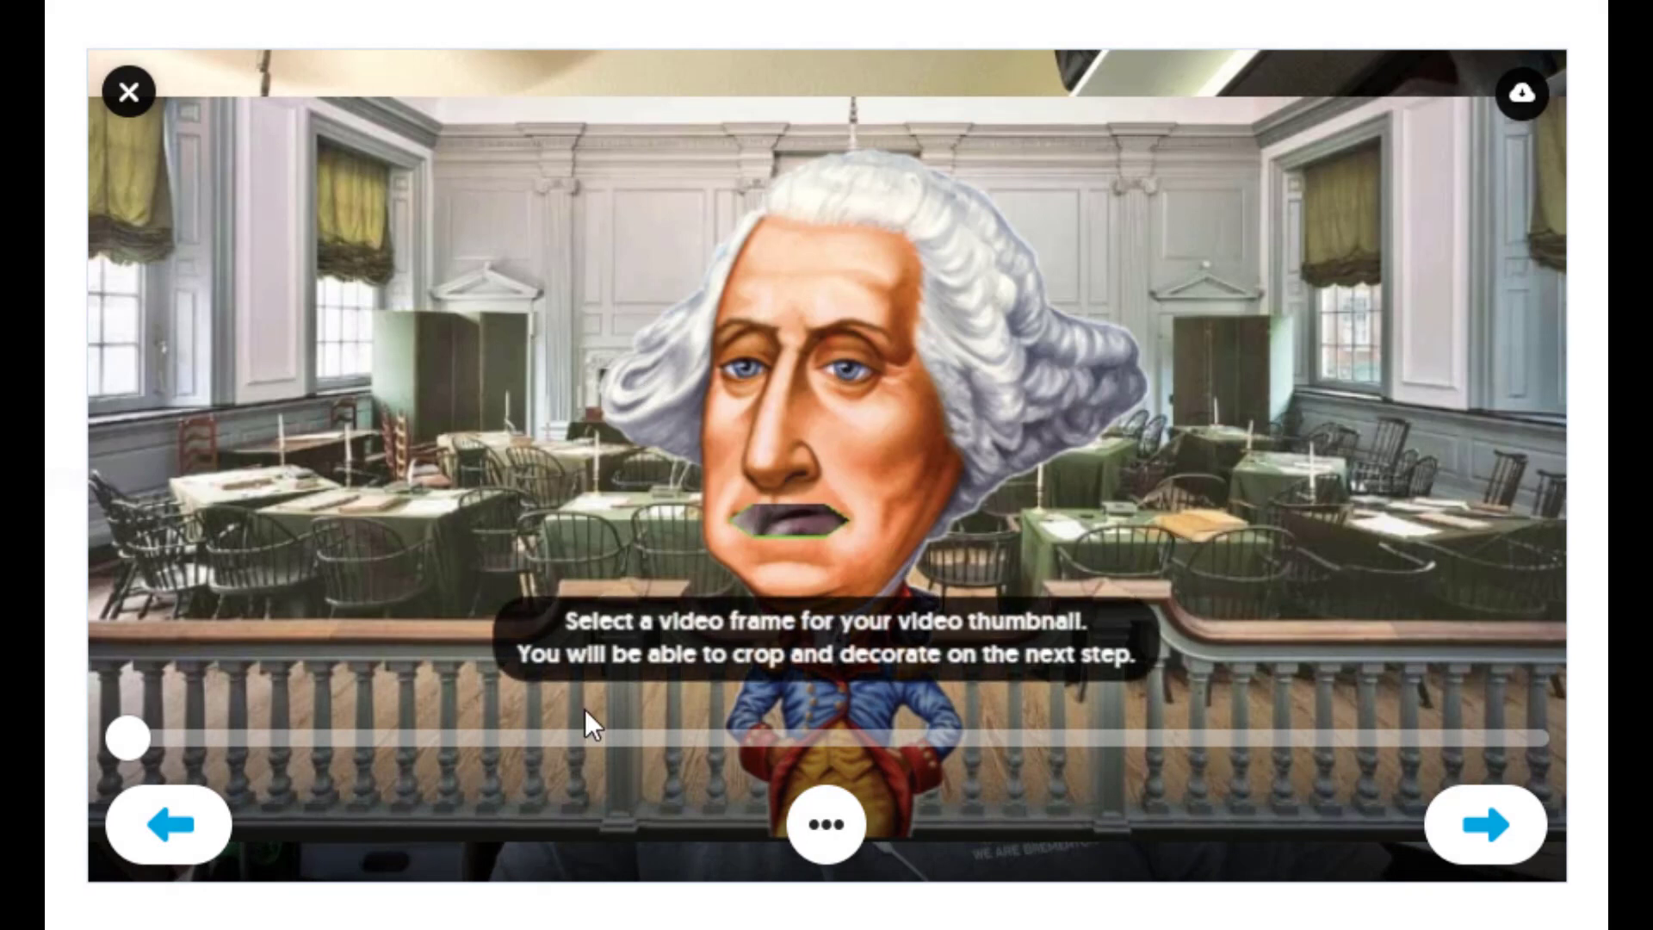
{"action": "left_click", "coordinate": [1478, 821]}
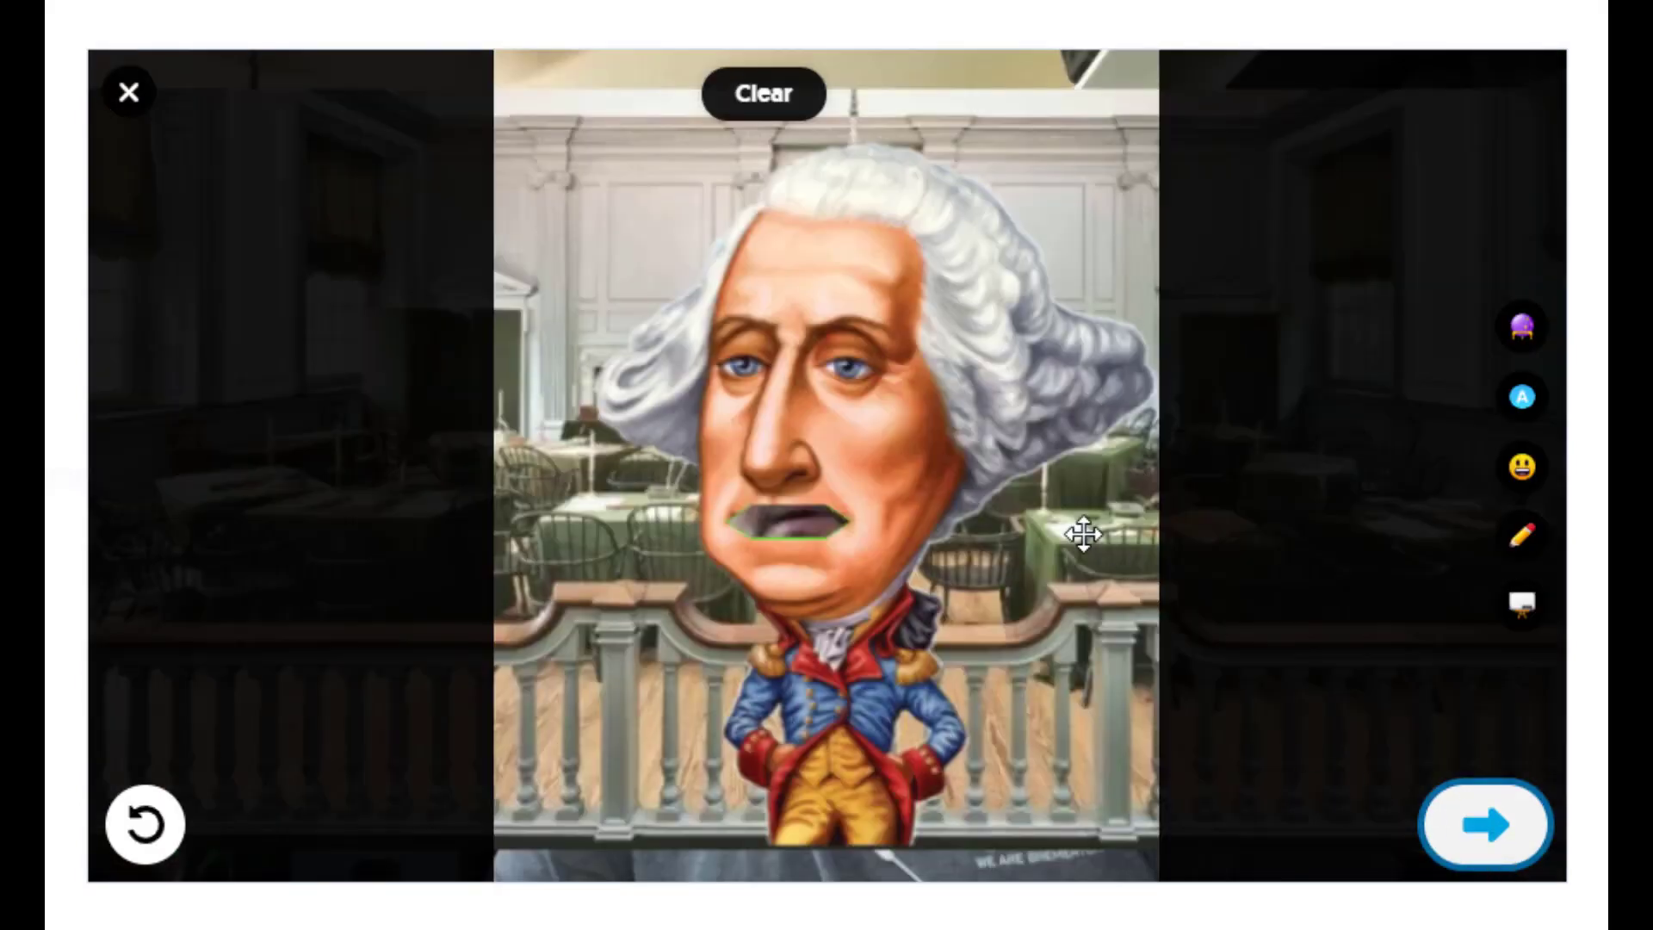
{"action": "left_click", "coordinate": [1479, 853]}
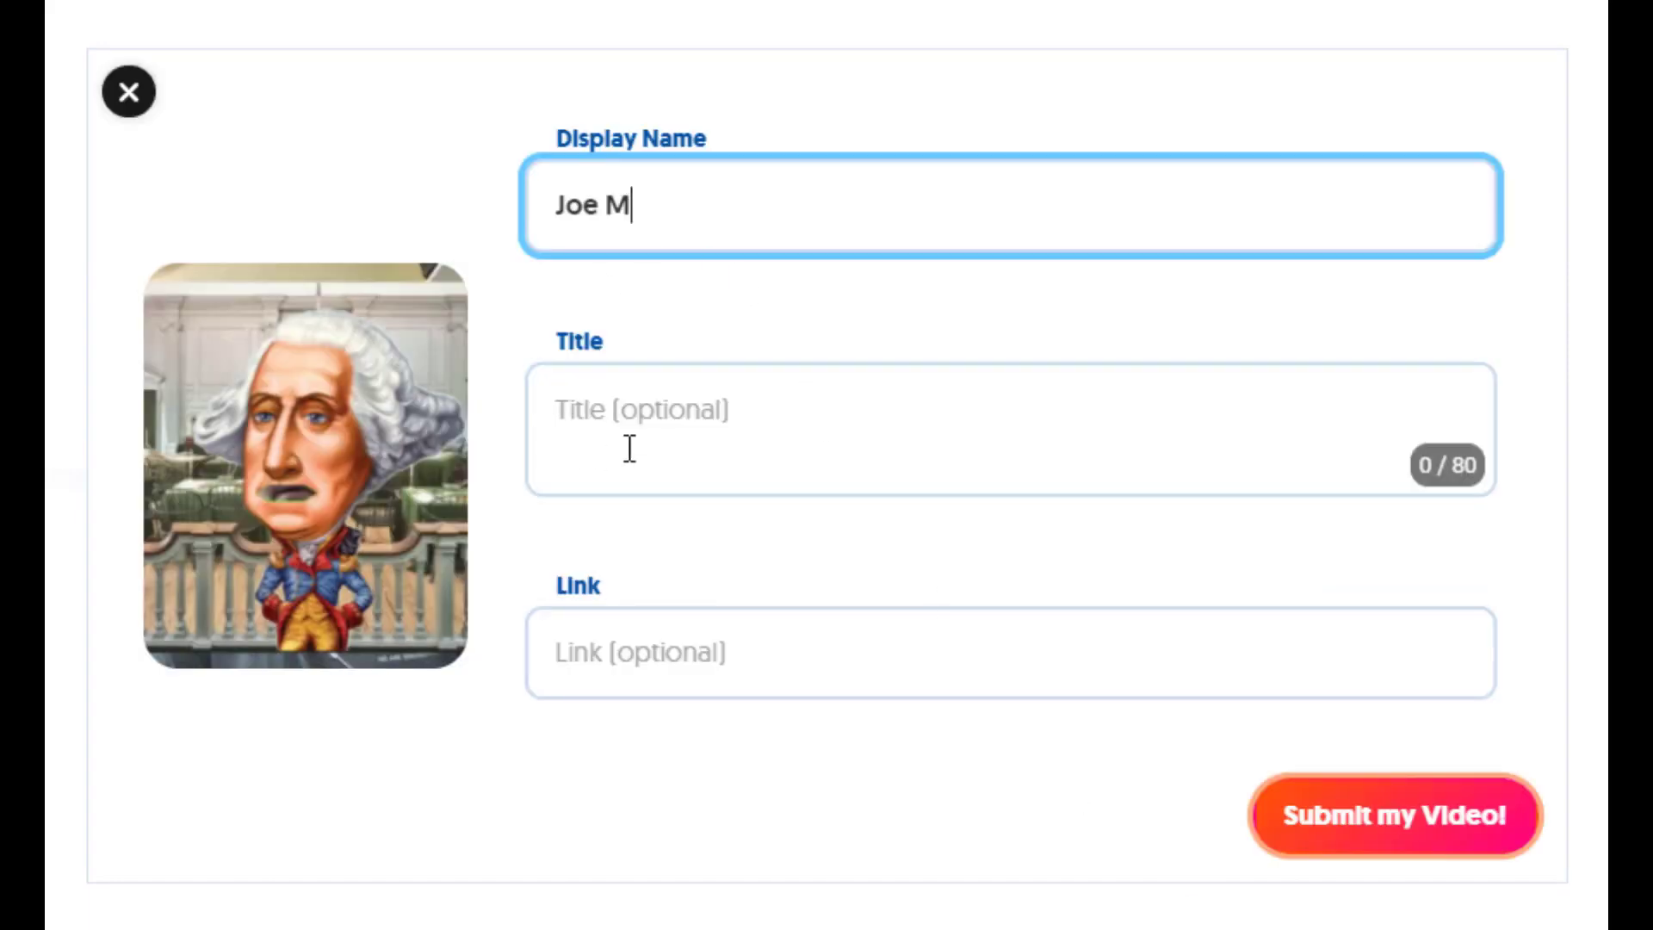
- Submit the video response and complete the posting
{"action": "left_click", "coordinate": [753, 469]}
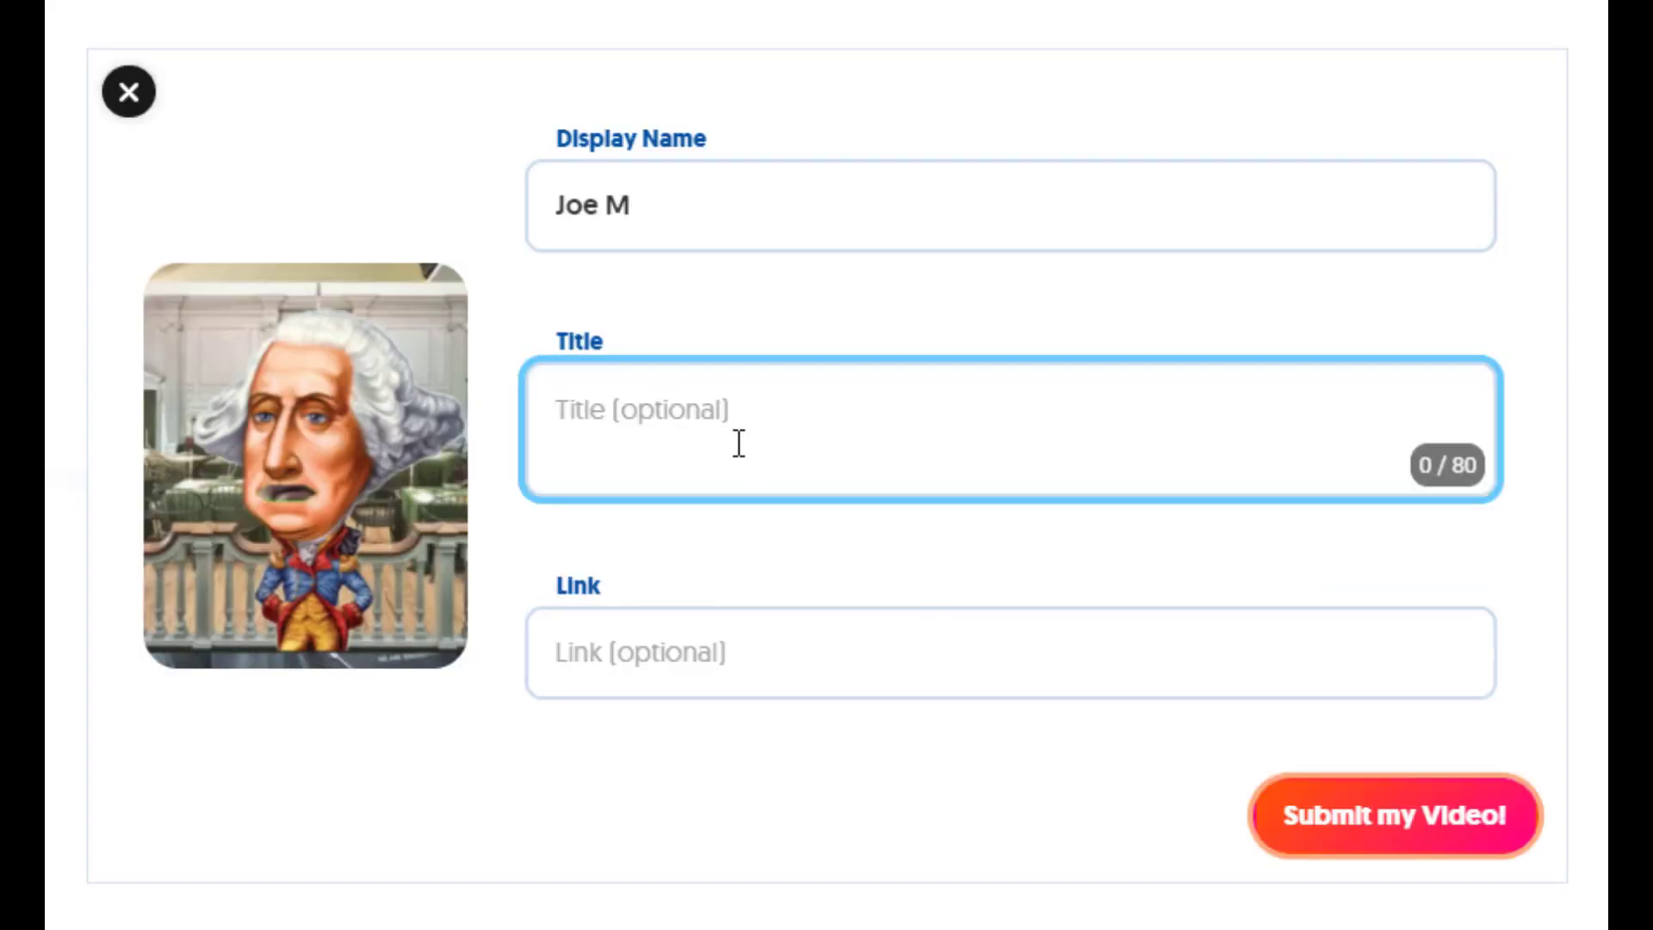
{"action": "left_click", "coordinate": [1498, 833]}
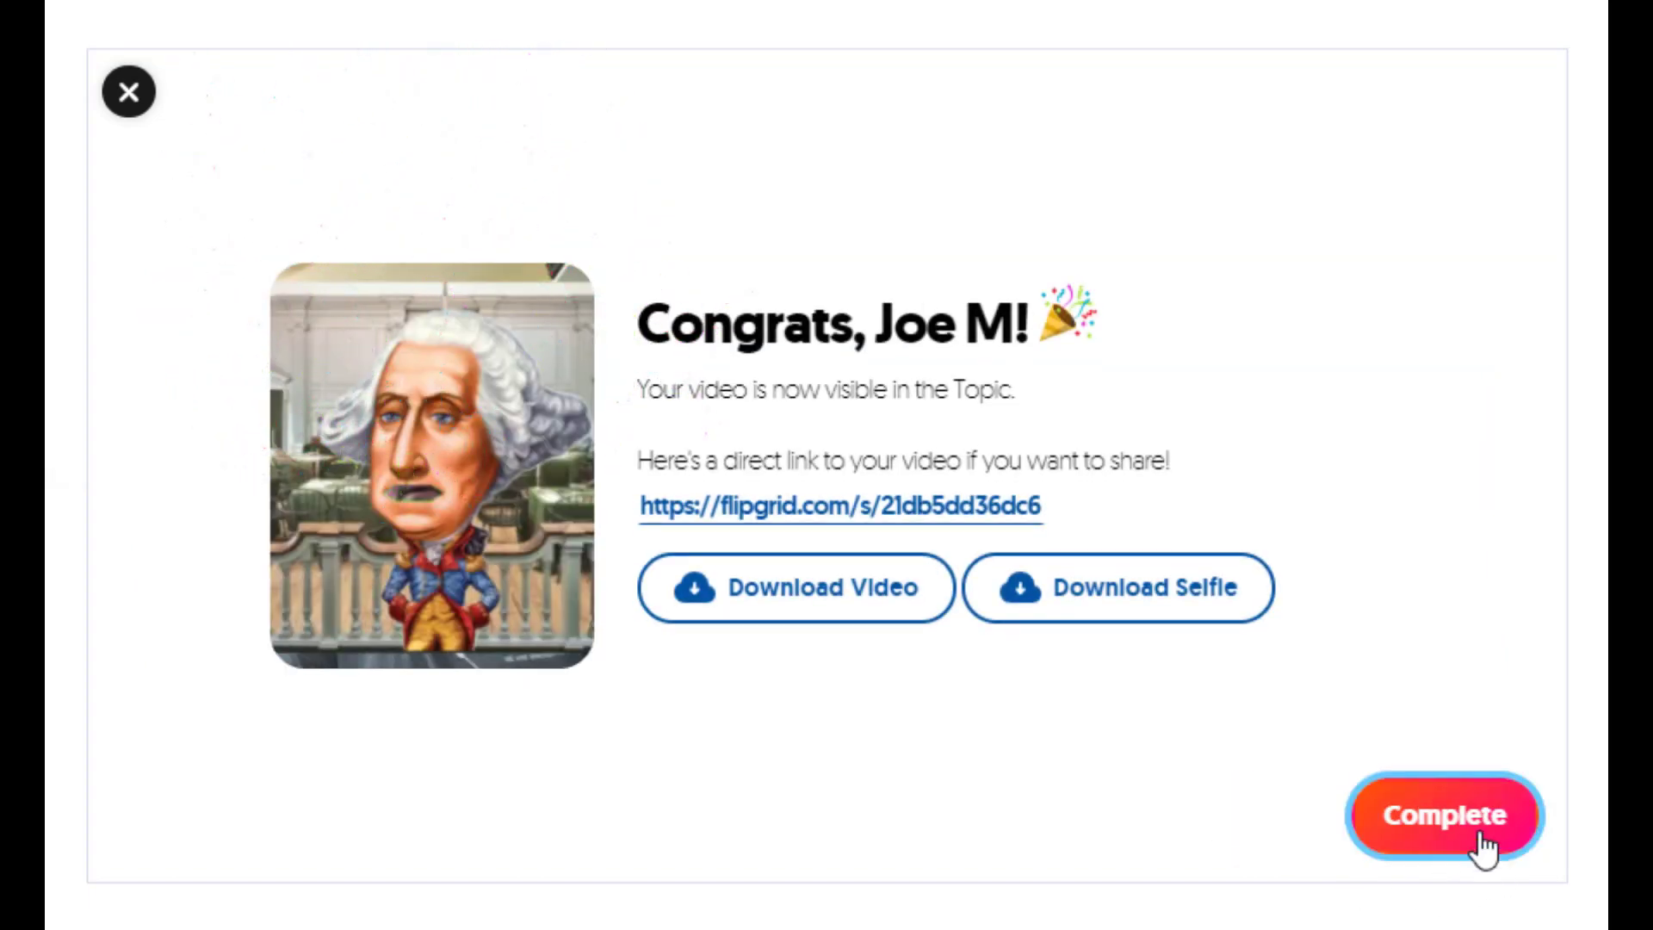
{"action": "left_click", "coordinate": [1447, 816]}
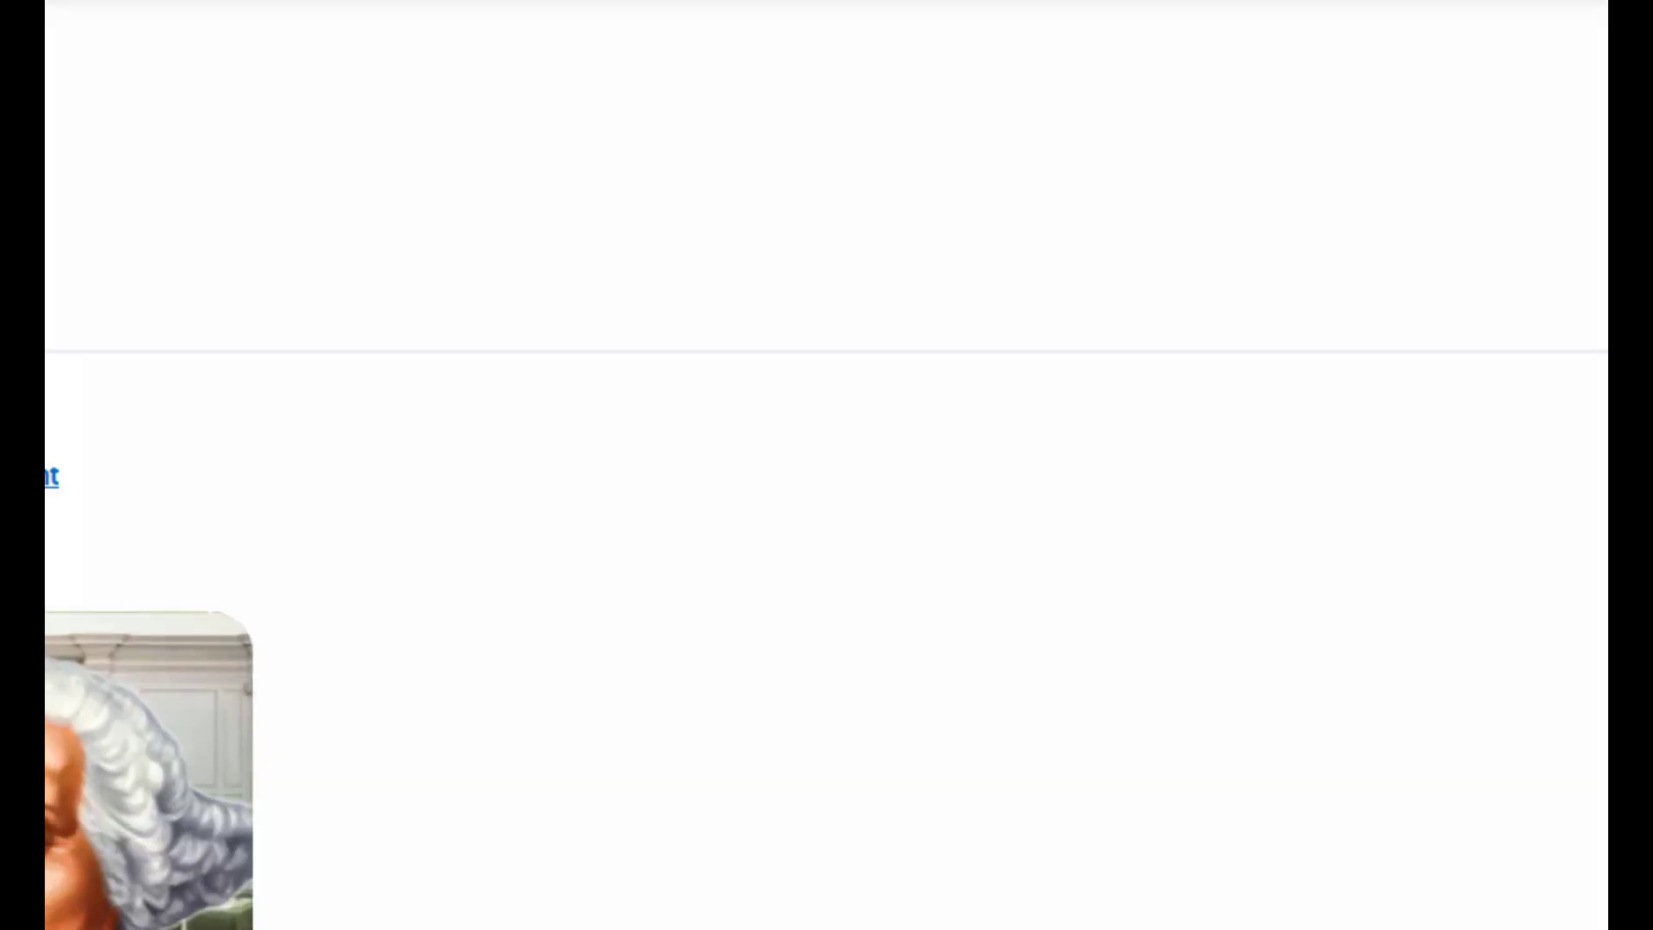